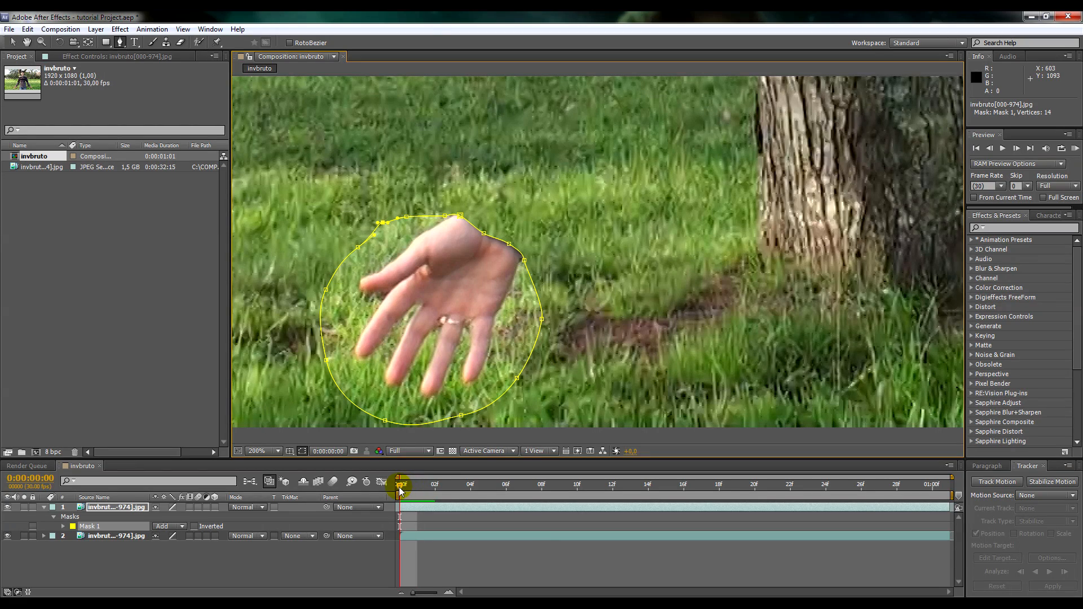
# - Keyframe Mask 1's path on the first frame and invert the mask so the hand on the picture's left is cut out
pyautogui.click(63, 526)
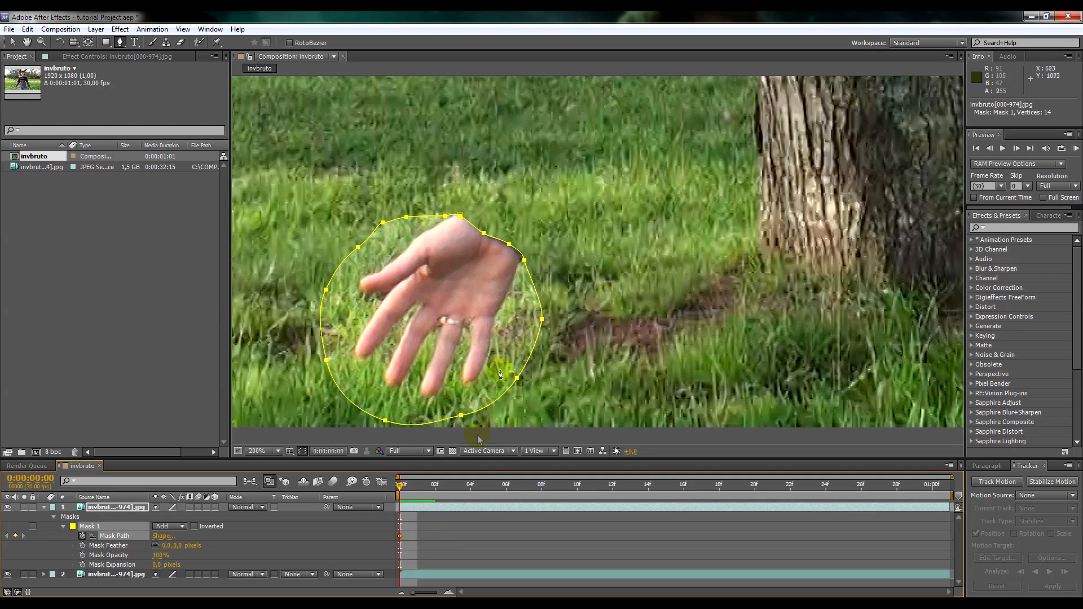
pyautogui.click(12, 43)
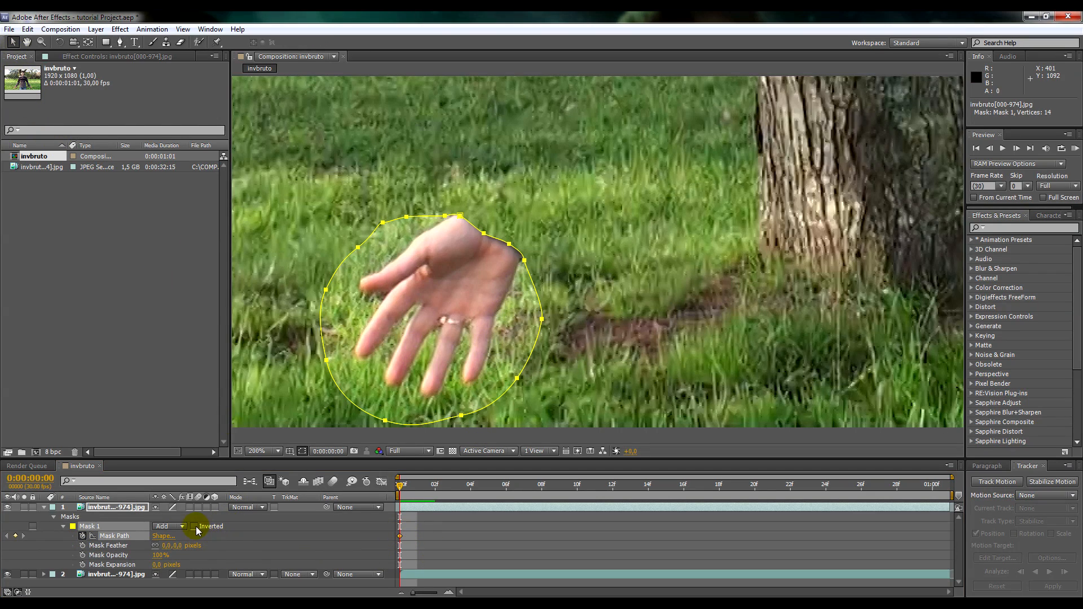
pyautogui.click(195, 525)
pyautogui.scroll(-3, 536, 253)
pyautogui.moveTo(628, 227); pyautogui.dragTo(547, 296)
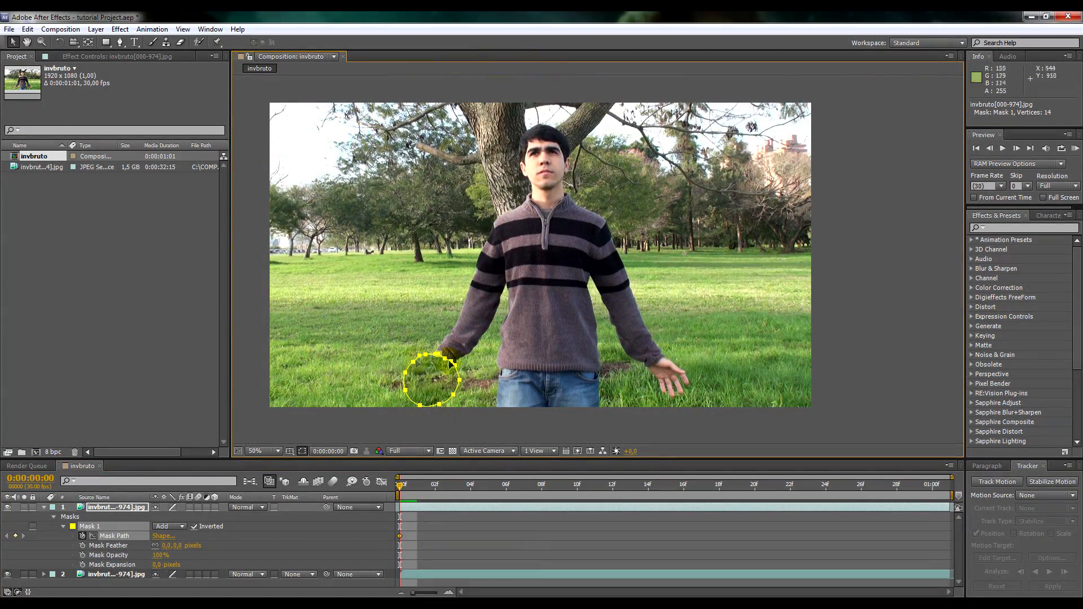
pyautogui.click(7, 574)
pyautogui.click(7, 575)
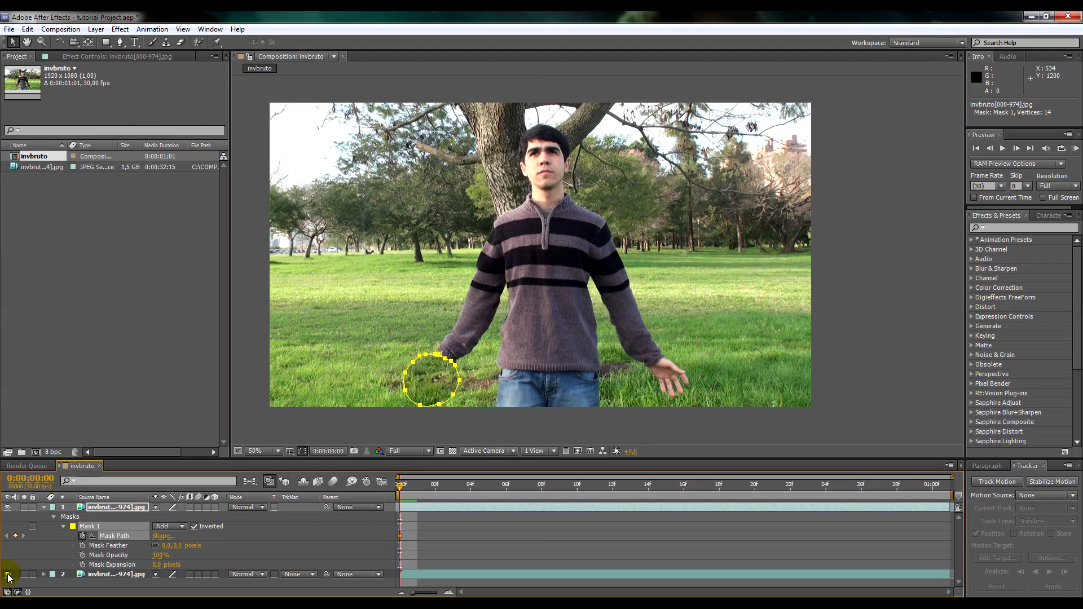
# - Hide the mask outlines in the viewer and set Mask 1's feather to 5 pixels
pyautogui.click(303, 451)
pyautogui.scroll(2, 394, 394)
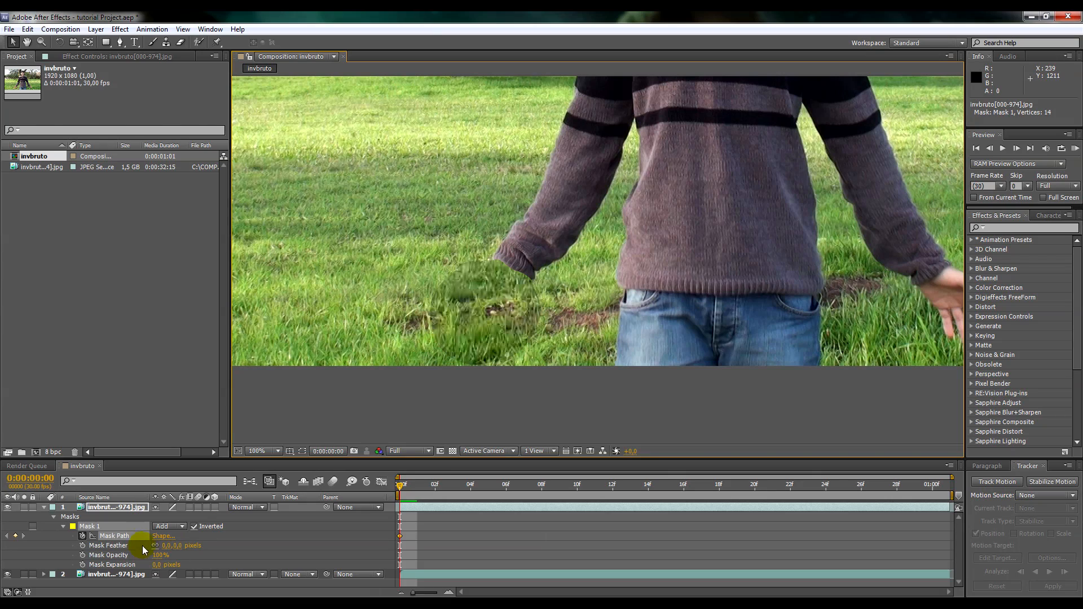
pyautogui.click(172, 546)
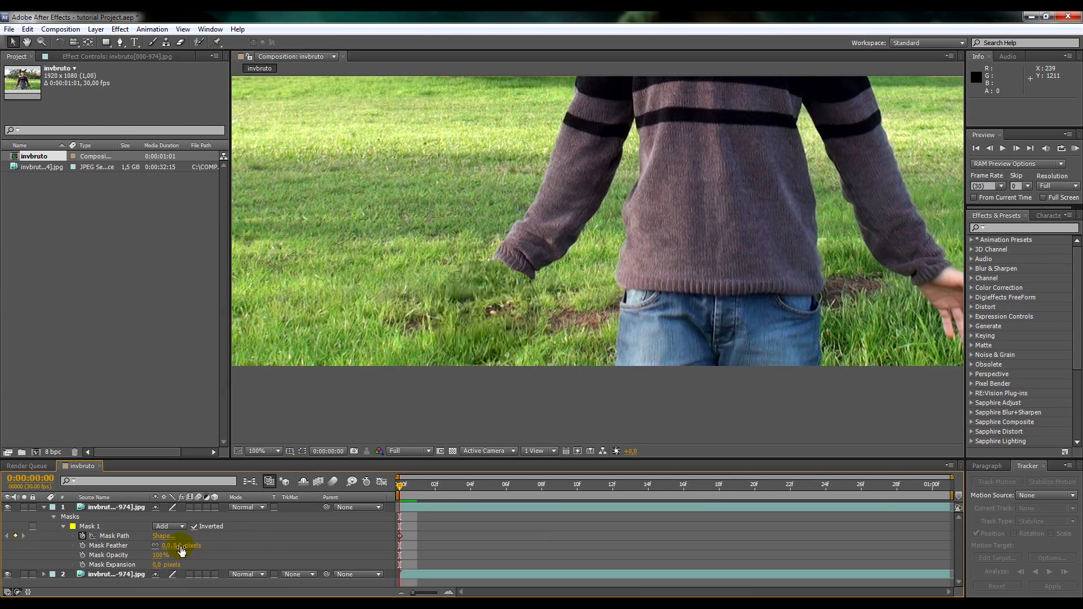
pyautogui.write('3')
pyautogui.press('Return')
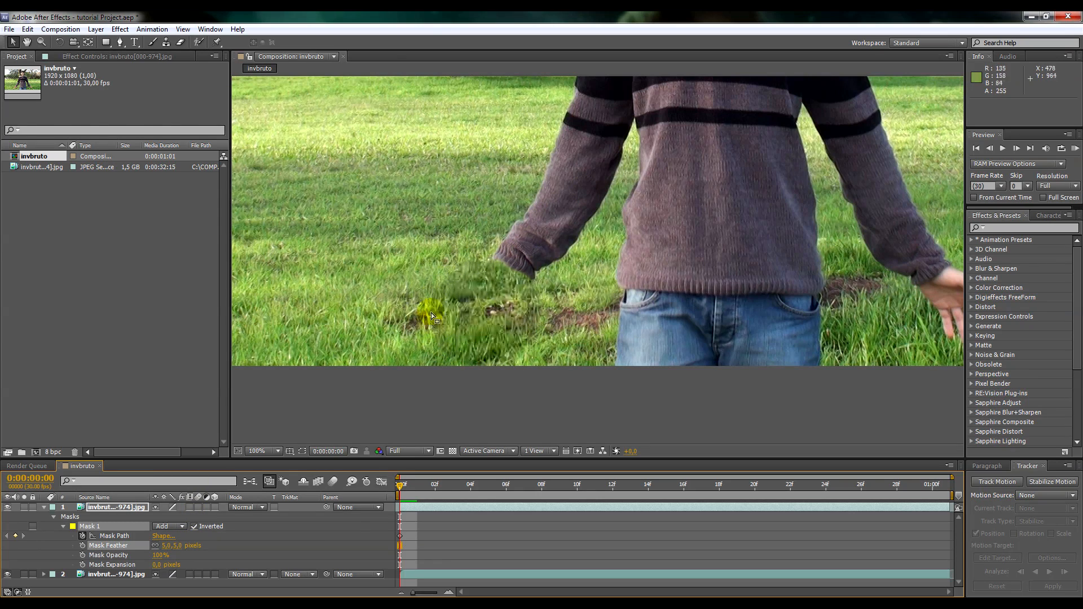
# - Reshape Mask 1 to follow the sleeve cuff at frames 3 and 6, keyframing its path
pyautogui.moveTo(606, 322); pyautogui.dragTo(601, 322)
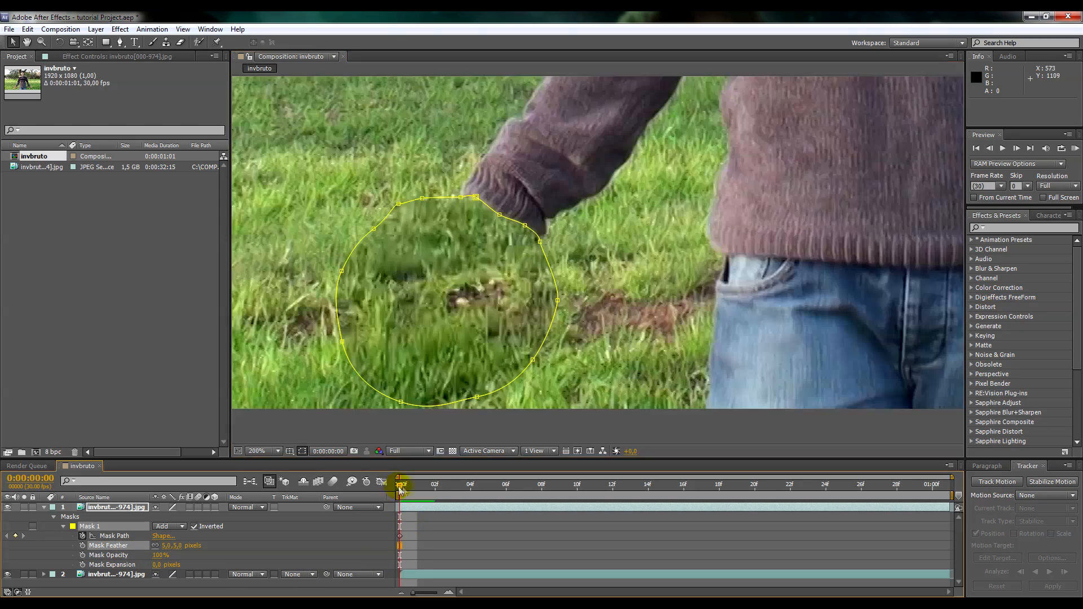
pyautogui.press('pagedown')
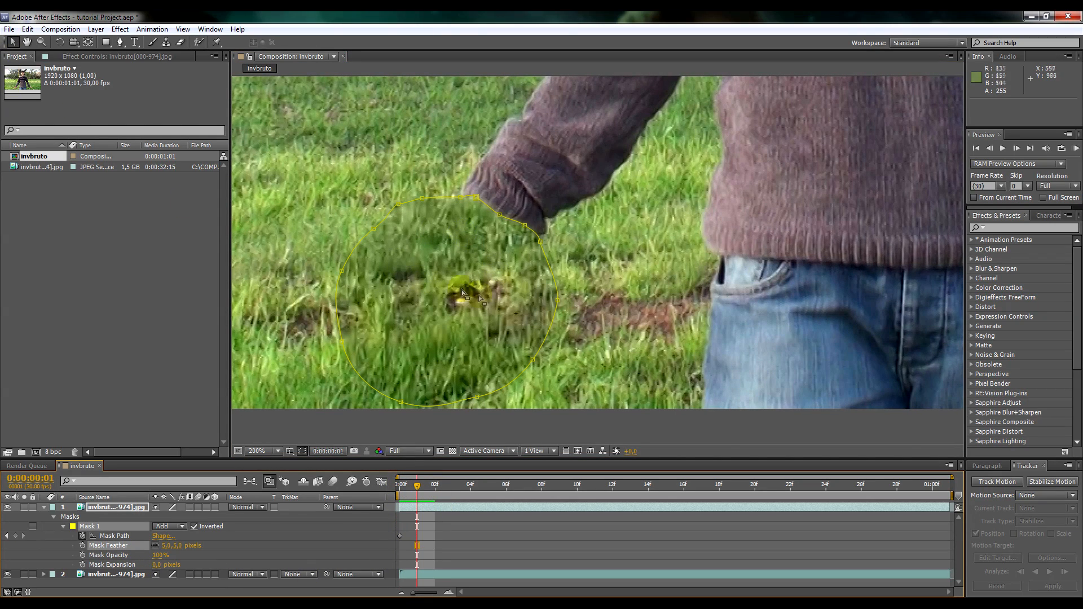
pyautogui.press('pagedown')
pyautogui.press('pagedown')
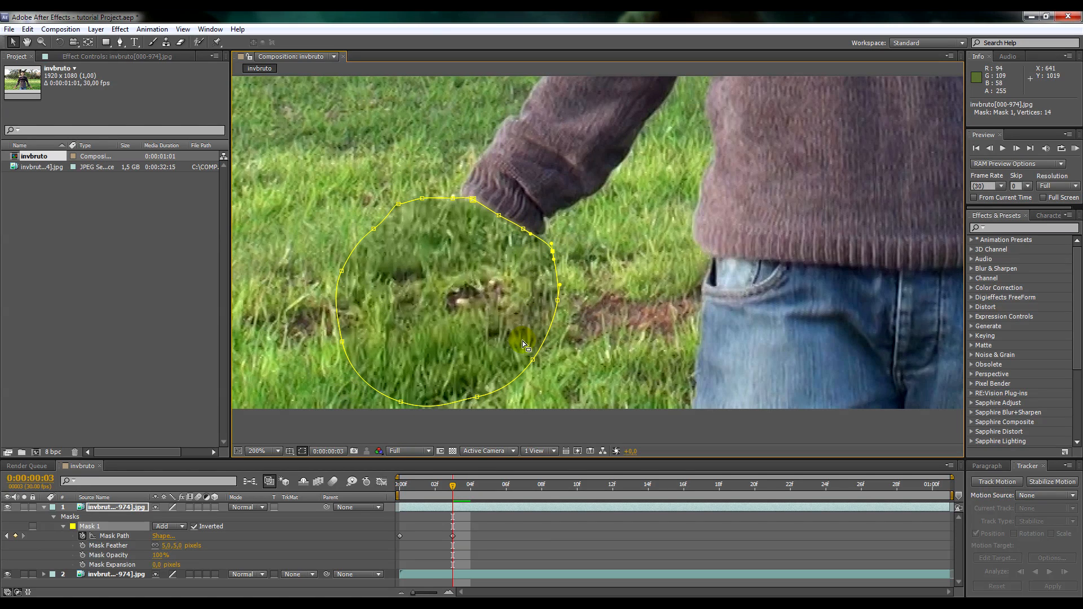
pyautogui.press('pagedown')
pyautogui.press('pagedown')
pyautogui.press('pagedown')
pyautogui.moveTo(473, 199); pyautogui.dragTo(472, 203)
pyautogui.moveTo(499, 215); pyautogui.dragTo(529, 232)
# - Keep Mask 1's upper edge on the moving cuff by keyframing its path at frames 9, 12 and 15
pyautogui.press('pagedown')
pyautogui.press('pagedown')
pyautogui.press('pagedown')
pyautogui.moveTo(452, 198); pyautogui.dragTo(510, 232)
pyautogui.press('pagedown')
pyautogui.press('pagedown')
pyautogui.press('pagedown')
pyautogui.press('pagedown')
pyautogui.press('pagedown')
pyautogui.press('pagedown')
pyautogui.moveTo(535, 227); pyautogui.dragTo(525, 243)
# - Adjust Mask 1's points beneath the cuff at frame 18 so the hand stays cut out
pyautogui.press('pagedown')
pyautogui.press('pagedown')
pyautogui.press('pagedown')
pyautogui.moveTo(431, 228); pyautogui.dragTo(454, 250)
pyautogui.moveTo(538, 260); pyautogui.dragTo(527, 249)
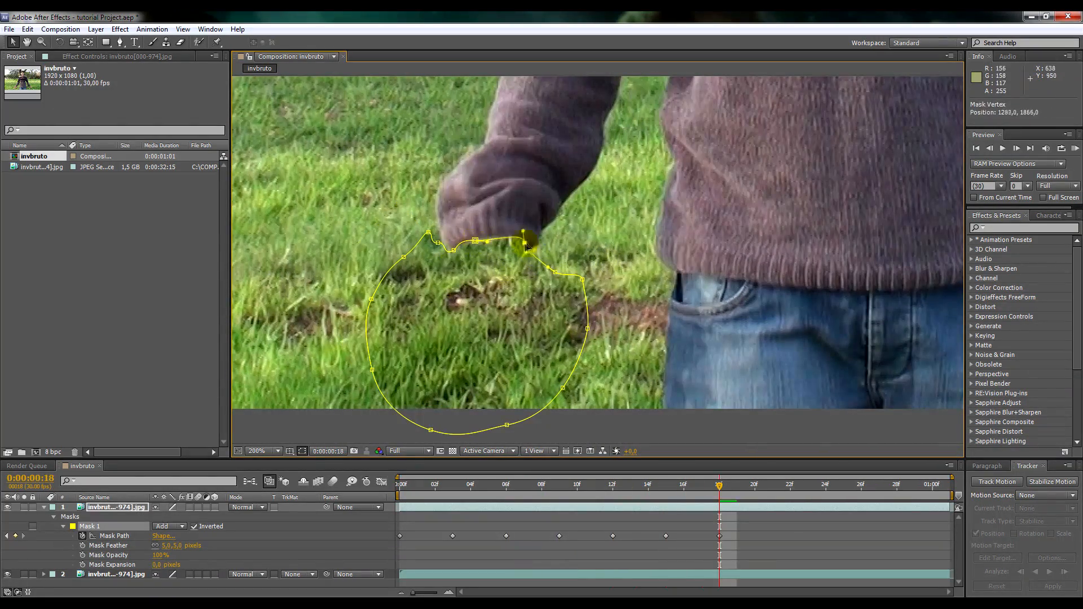
# - Move Mask 1's points at frame 21 to narrow the shape around the hand below the sleeve
pyautogui.press('pagedown')
pyautogui.press('pagedown')
pyautogui.press('pagedown')
pyautogui.moveTo(428, 232); pyautogui.dragTo(537, 257)
pyautogui.moveTo(583, 266); pyautogui.dragTo(576, 248)
pyautogui.moveTo(636, 274); pyautogui.dragTo(625, 238)
pyautogui.moveTo(512, 282); pyautogui.dragTo(489, 320)
pyautogui.moveTo(562, 275); pyautogui.dragTo(554, 265)
pyautogui.moveTo(546, 268); pyautogui.dragTo(538, 278)
pyautogui.moveTo(536, 257); pyautogui.dragTo(535, 314)
pyautogui.moveTo(489, 320); pyautogui.dragTo(527, 379)
pyautogui.scroll(-1, 559, 395)
pyautogui.scroll(1, 525, 389)
pyautogui.moveTo(567, 282); pyautogui.dragTo(558, 304)
pyautogui.click(571, 279)
pyautogui.hotkey('ctrl', 'z')
pyautogui.moveTo(572, 249); pyautogui.dragTo(570, 266)
pyautogui.moveTo(460, 326); pyautogui.dragTo(476, 338)
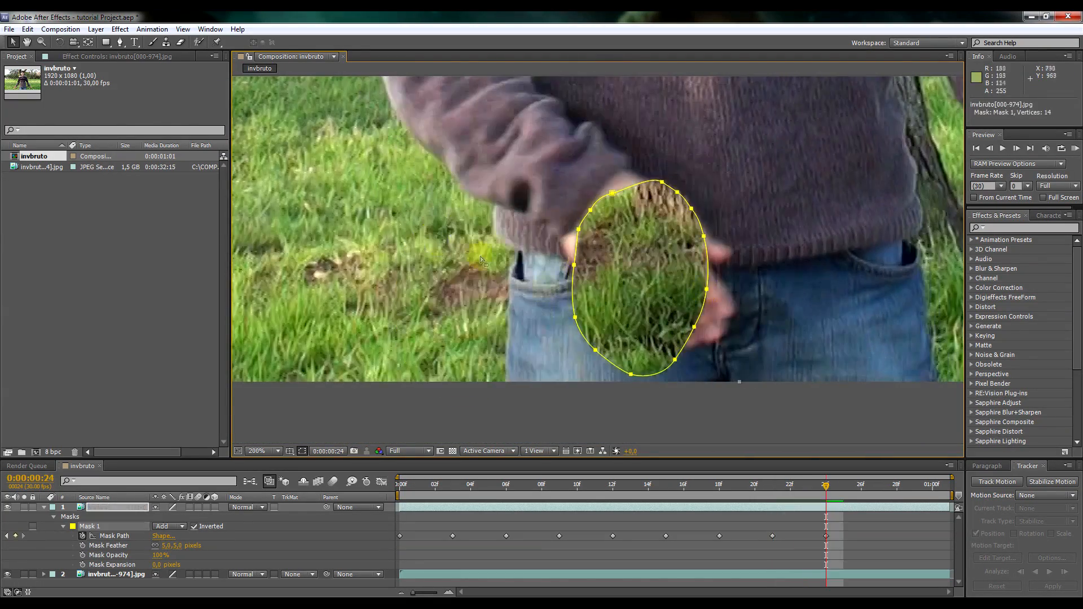
# - Widen Mask 1 at frame 24 so it covers the whole hand in front of the jeans, following the cuff edge
pyautogui.moveTo(591, 210); pyautogui.dragTo(564, 237)
pyautogui.moveTo(612, 193); pyautogui.dragTo(597, 192)
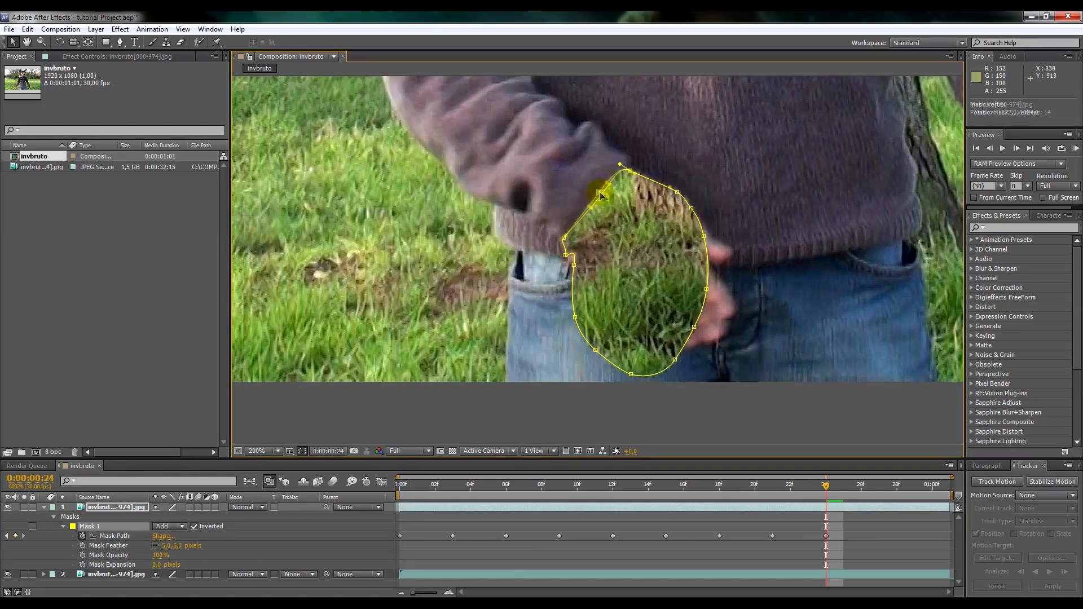
pyautogui.moveTo(662, 182); pyautogui.dragTo(630, 170)
pyautogui.moveTo(691, 209); pyautogui.dragTo(712, 198)
pyautogui.moveTo(704, 235); pyautogui.dragTo(746, 236)
pyautogui.moveTo(706, 288); pyautogui.dragTo(754, 301)
pyautogui.moveTo(693, 327); pyautogui.dragTo(749, 346)
pyautogui.moveTo(578, 228); pyautogui.dragTo(558, 254)
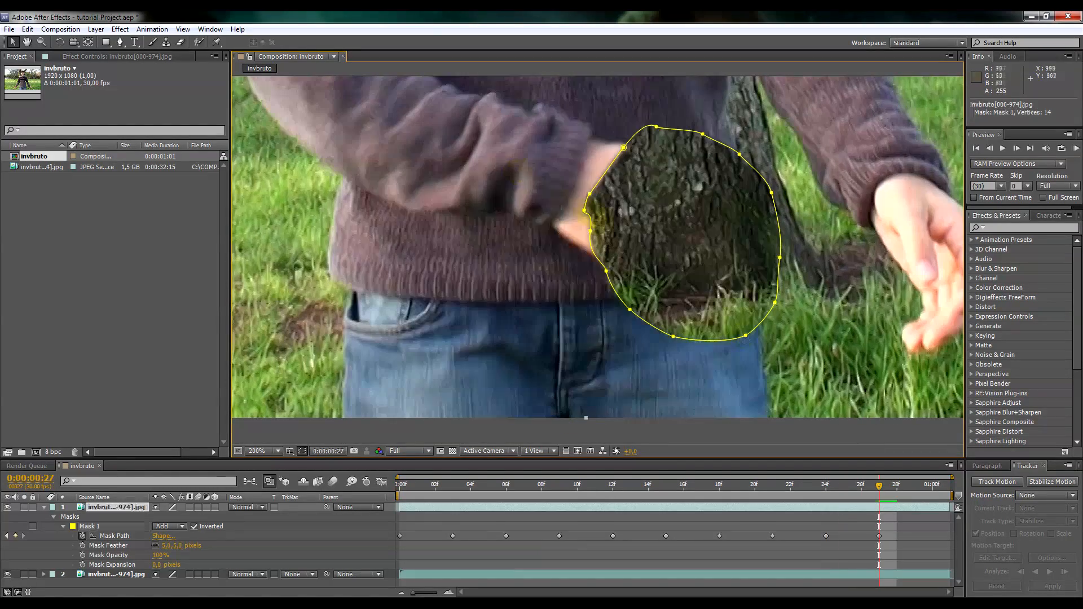
# - Fit Mask 1's edge to the cuff and around the hand at frame 27
pyautogui.moveTo(581, 169); pyautogui.dragTo(589, 139)
pyautogui.moveTo(564, 226); pyautogui.dragTo(546, 230)
pyautogui.moveTo(733, 304); pyautogui.dragTo(649, 299)
pyautogui.moveTo(545, 231); pyautogui.dragTo(541, 265)
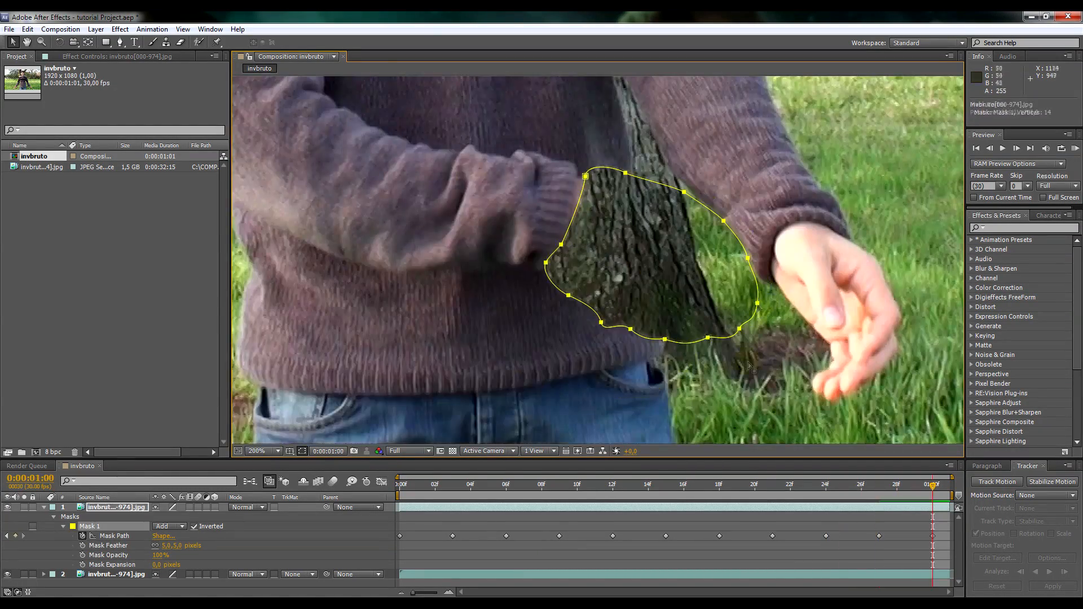
# - Tighten Mask 1's outline around the hand area beside the cuff at 0:00:01:00
pyautogui.moveTo(626, 186); pyautogui.dragTo(620, 169)
pyautogui.moveTo(684, 192); pyautogui.dragTo(672, 185)
pyautogui.moveTo(723, 221); pyautogui.dragTo(698, 200)
pyautogui.moveTo(747, 258); pyautogui.dragTo(714, 236)
pyautogui.moveTo(738, 328); pyautogui.dragTo(731, 312)
pyautogui.moveTo(707, 337); pyautogui.dragTo(702, 316)
pyautogui.moveTo(664, 339); pyautogui.dragTo(638, 313)
pyautogui.moveTo(601, 322); pyautogui.dragTo(604, 305)
# - Return to the first frame and step forward to check Mask 1 against the sleeve cuff between keyframes
pyautogui.scroll(-1, 727, 328)
pyautogui.moveTo(932, 485); pyautogui.dragTo(399, 485)
pyautogui.moveTo(502, 372); pyautogui.dragTo(593, 314)
pyautogui.moveTo(502, 372); pyautogui.dragTo(596, 307)
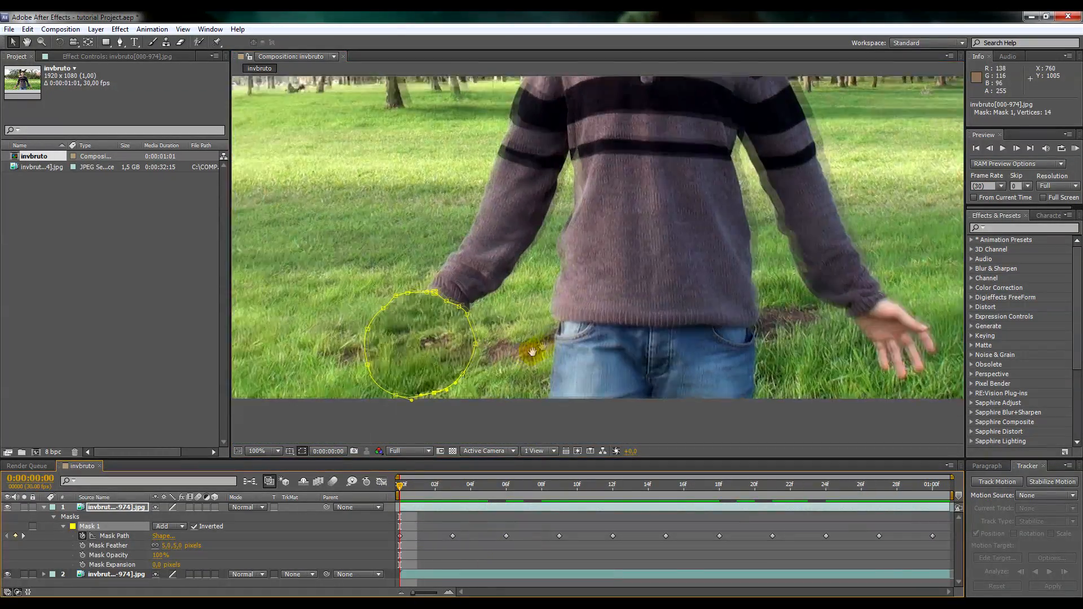
pyautogui.click(496, 531)
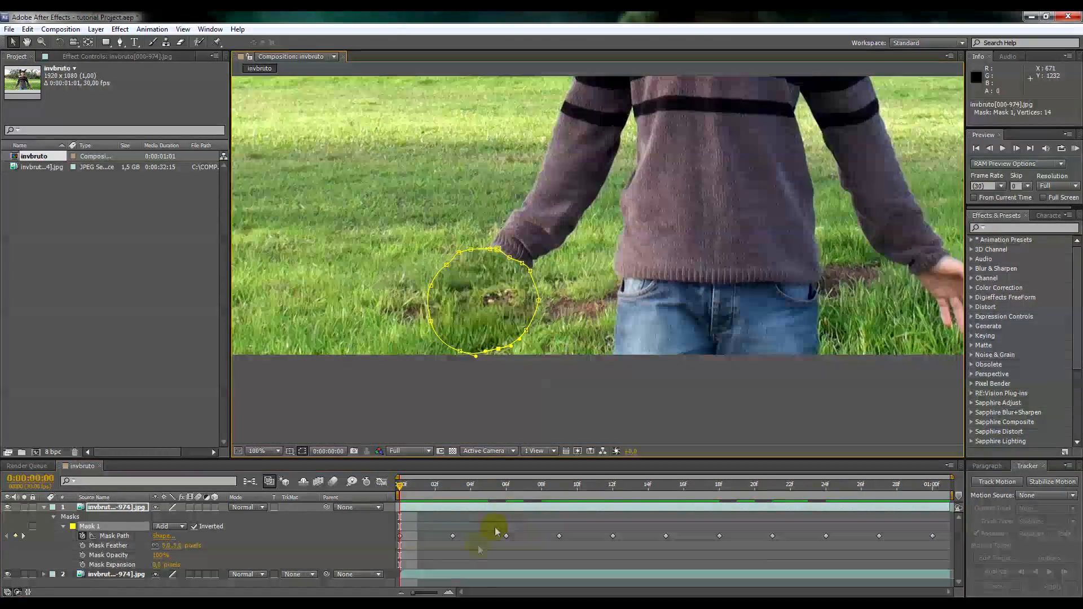
pyautogui.scroll(1, 480, 347)
pyautogui.moveTo(471, 357); pyautogui.dragTo(537, 309)
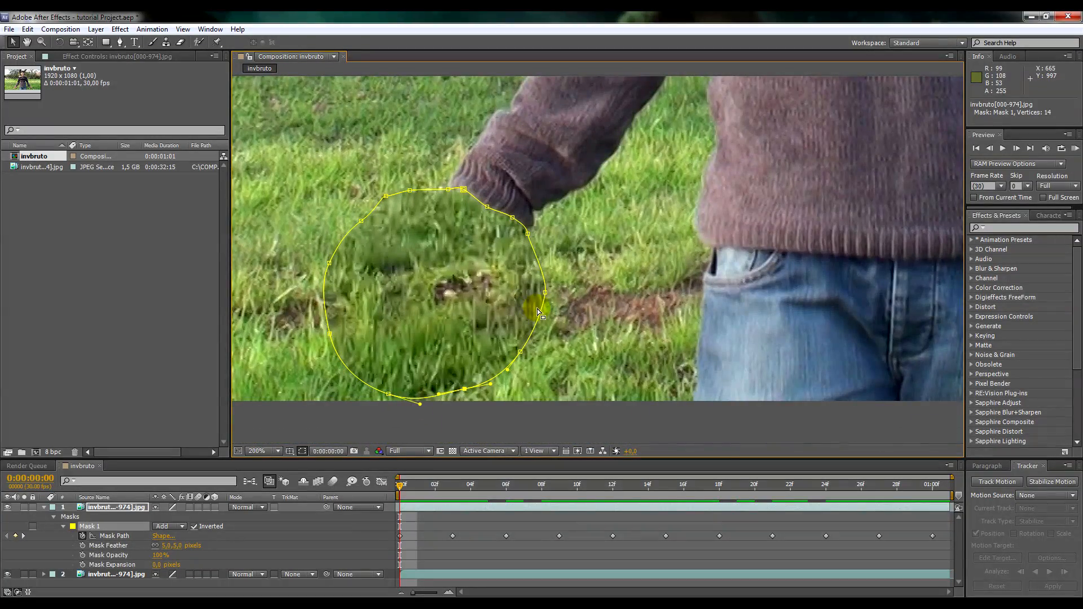
pyautogui.press('pagedown')
pyautogui.press('pagedown')
pyautogui.press('pagedown')
pyautogui.press('Home')
pyautogui.press('pagedown')
pyautogui.press('pagedown')
pyautogui.press('pagedown')
pyautogui.press('pagedown')
pyautogui.press('pagedown')
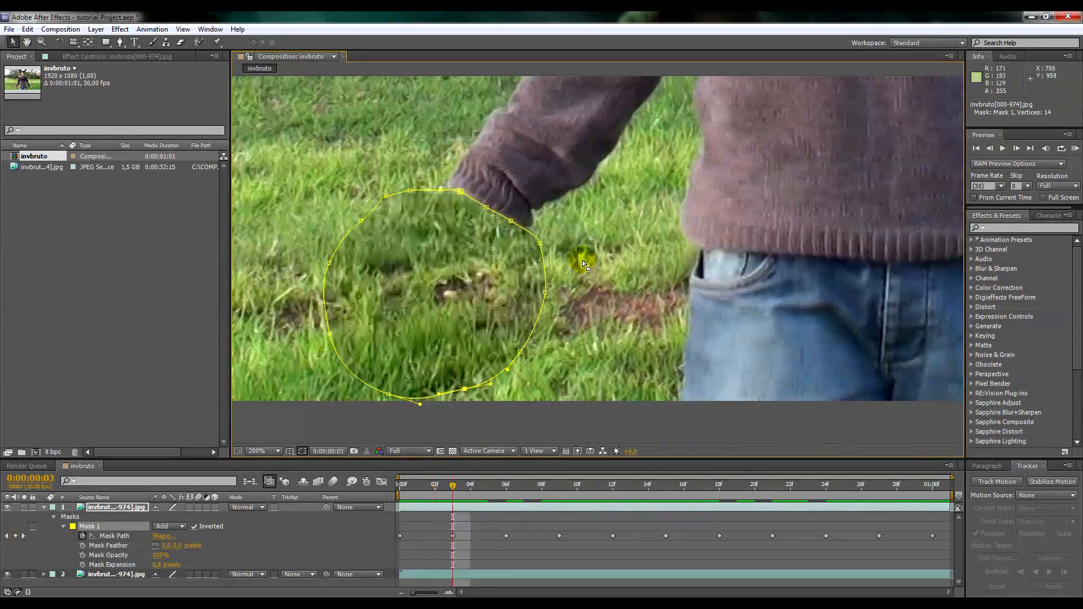
pyautogui.press('pagedown')
pyautogui.press('pagedown')
pyautogui.press('pagedown')
pyautogui.press('pagedown')
pyautogui.press('pagedown')
pyautogui.press('pagedown')
pyautogui.press('pagedown')
pyautogui.press('pagedown')
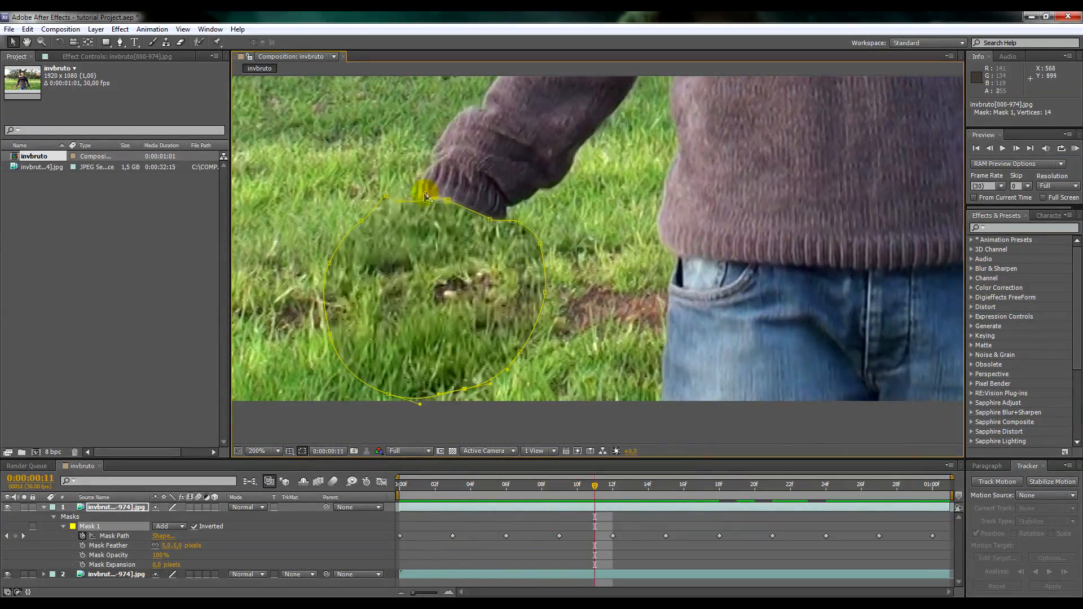
# - Correct Mask 1's edge along the cuff with additional path keyframes at frames 14 and 17
pyautogui.press('pagedown')
pyautogui.click(416, 216)
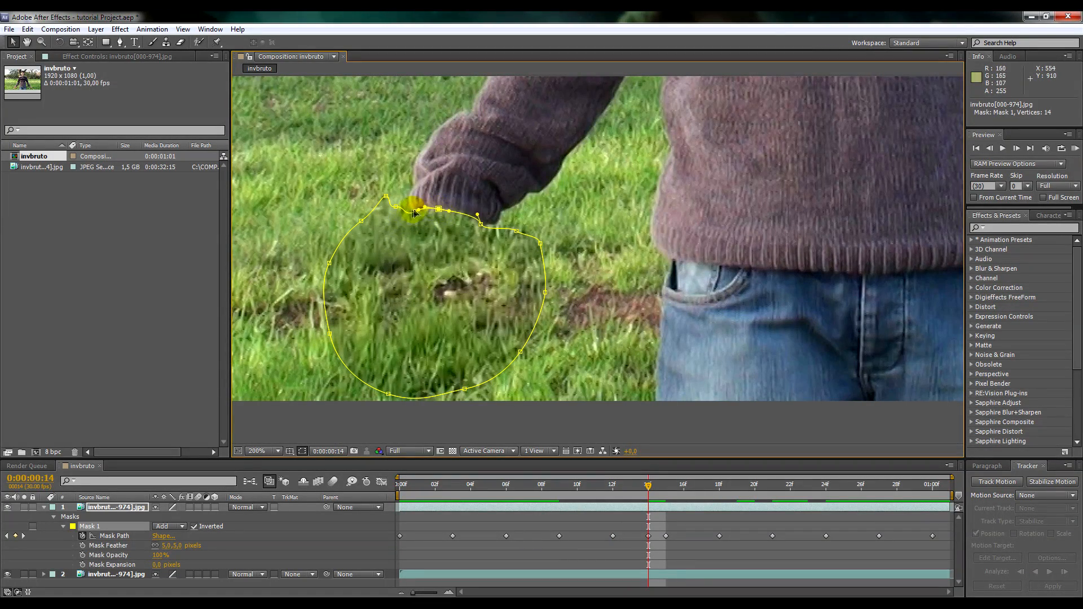
pyautogui.press('pagedown')
pyautogui.press('pagedown')
pyautogui.press('pagedown')
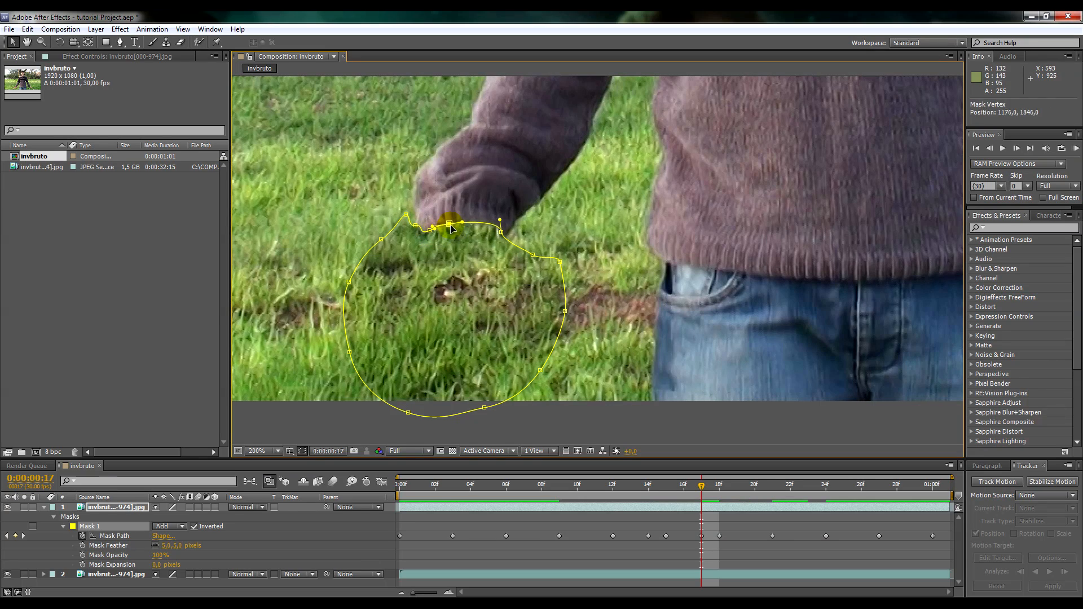
# - Correct Mask 1's edge beneath the cuff at frame 20 with an extra path keyframe
pyautogui.press('pagedown')
pyautogui.press('pagedown')
pyautogui.press('pagedown')
pyautogui.moveTo(515, 251); pyautogui.dragTo(501, 253)
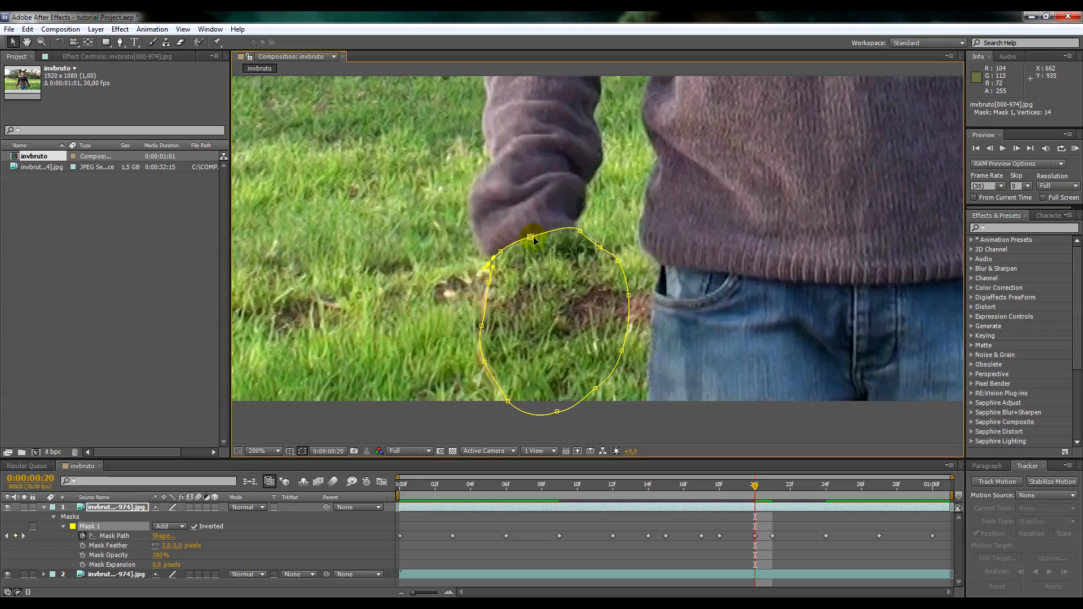
# - Refine Mask 1's path along the sleeve edge at frame 29 and at 0:00:01:00
pyautogui.press('pagedown')
pyautogui.press('pagedown')
pyautogui.press('pagedown')
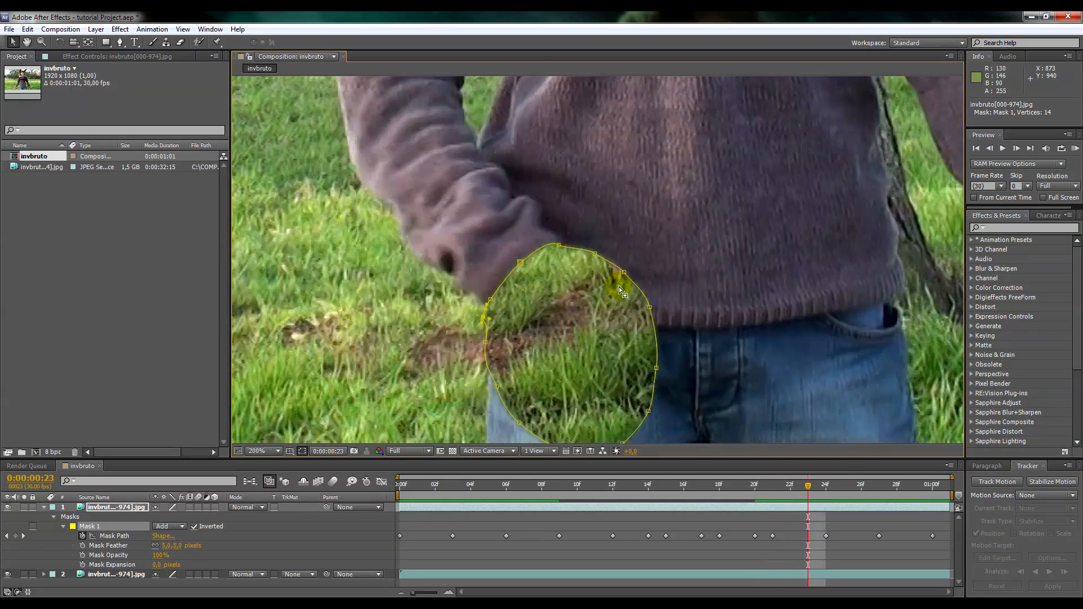
pyautogui.press('pagedown')
pyautogui.press('pagedown')
pyautogui.press('pagedown')
pyautogui.moveTo(707, 256); pyautogui.dragTo(560, 257)
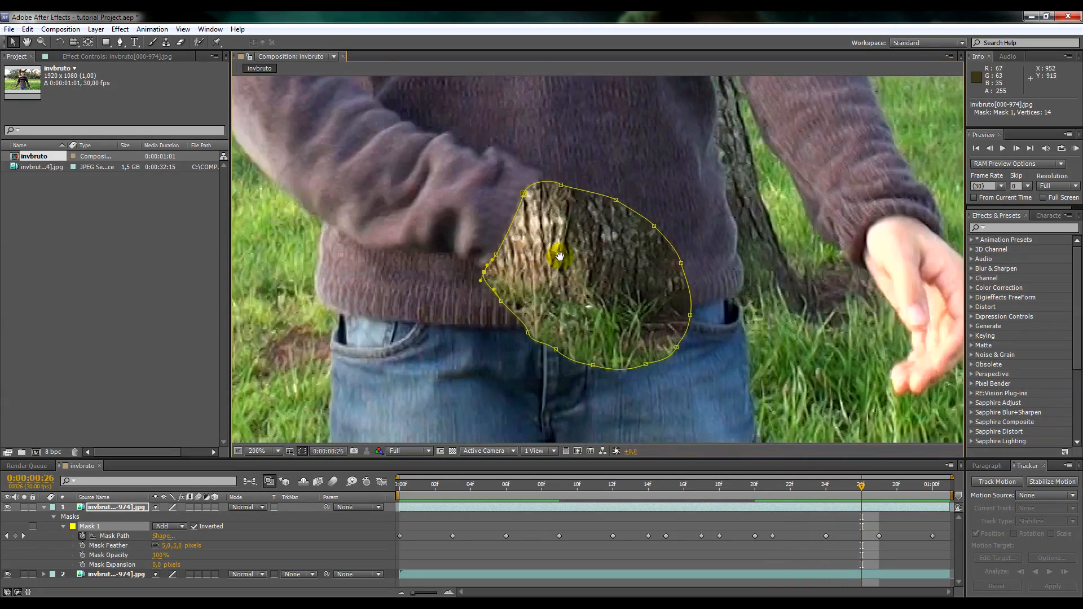
pyautogui.press('pagedown')
pyautogui.press('pagedown')
pyautogui.press('pagedown')
pyautogui.click(608, 199)
pyautogui.moveTo(610, 201); pyautogui.dragTo(616, 196)
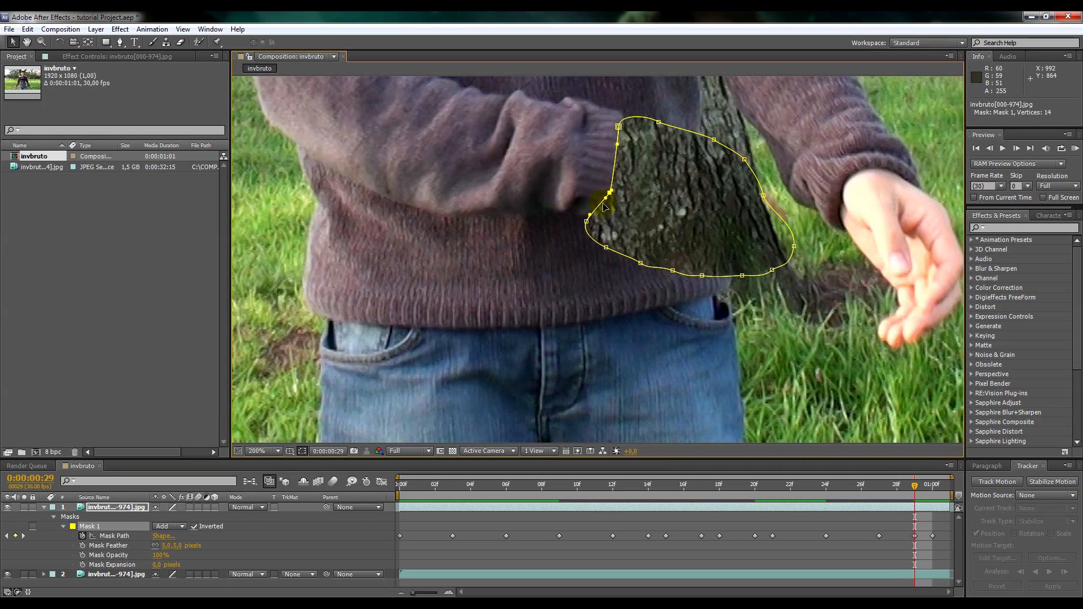
pyautogui.moveTo(605, 202); pyautogui.dragTo(610, 196)
pyautogui.press('pagedown')
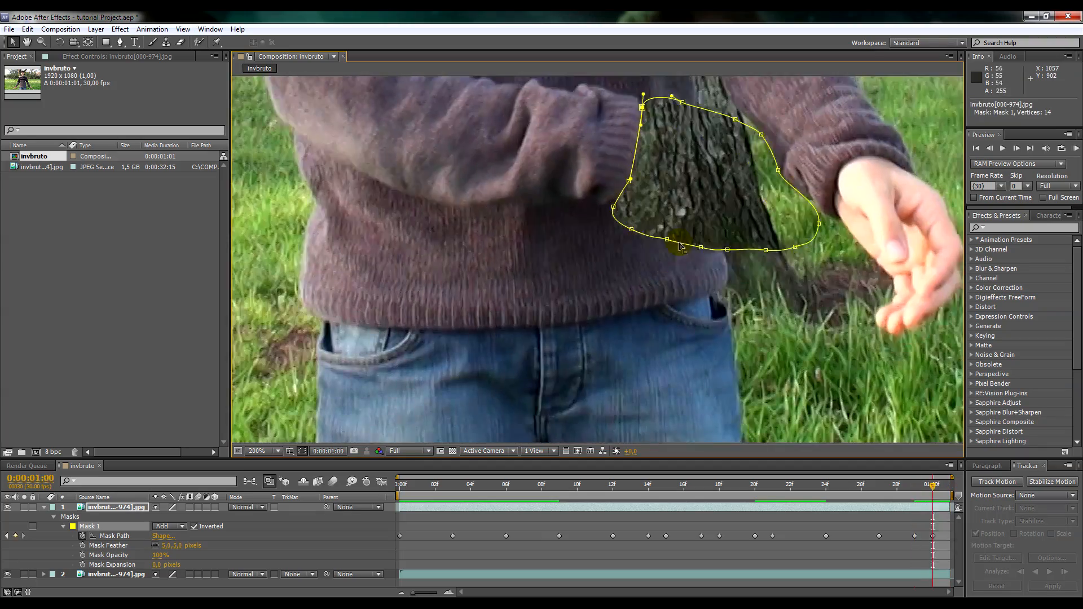
# - Step back through the frames from 0:00:01:00 to frame 18 to review Mask 1's fit
pyautogui.press('pageup')
pyautogui.press('pageup')
pyautogui.press('pageup')
pyautogui.press('pageup')
pyautogui.press('pageup')
pyautogui.press('pageup')
pyautogui.press('pageup')
pyautogui.press('pageup')
pyautogui.press('pageup')
pyautogui.press('pageup')
pyautogui.press('pageup')
pyautogui.press('pageup')
# - On the first frame, draw a closed second mask on layer 1 around the other hand with the Pen tool, starting along its cuff
pyautogui.scroll(-1, 681, 245)
pyautogui.moveTo(612, 265); pyautogui.dragTo(577, 307)
pyautogui.moveTo(770, 329); pyautogui.dragTo(564, 289)
pyautogui.scroll(1, 554, 295)
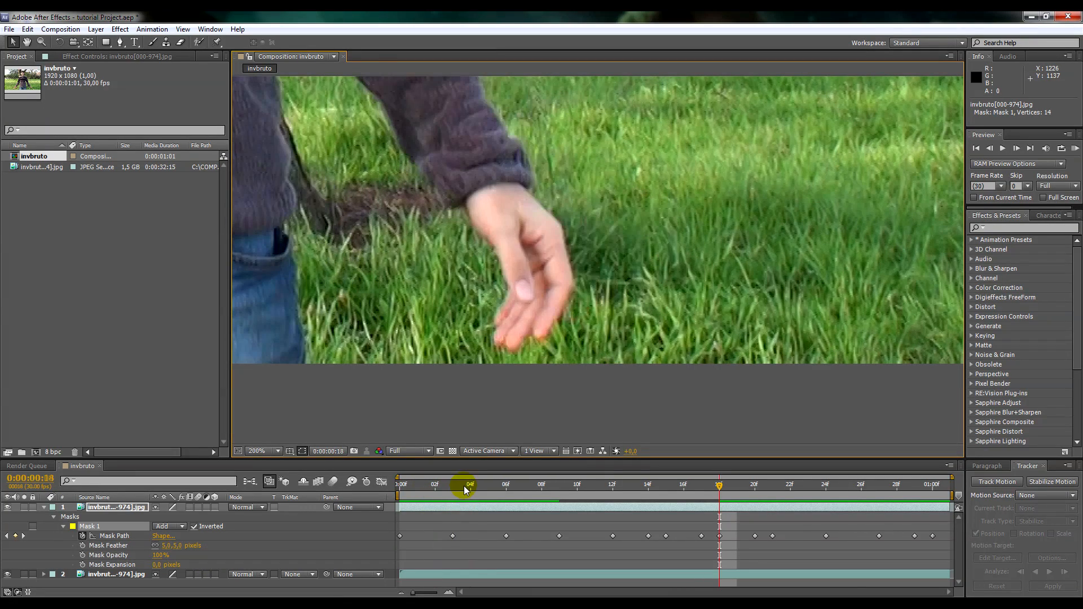
pyautogui.moveTo(464, 485); pyautogui.dragTo(402, 471)
pyautogui.click(120, 43)
pyautogui.click(107, 508)
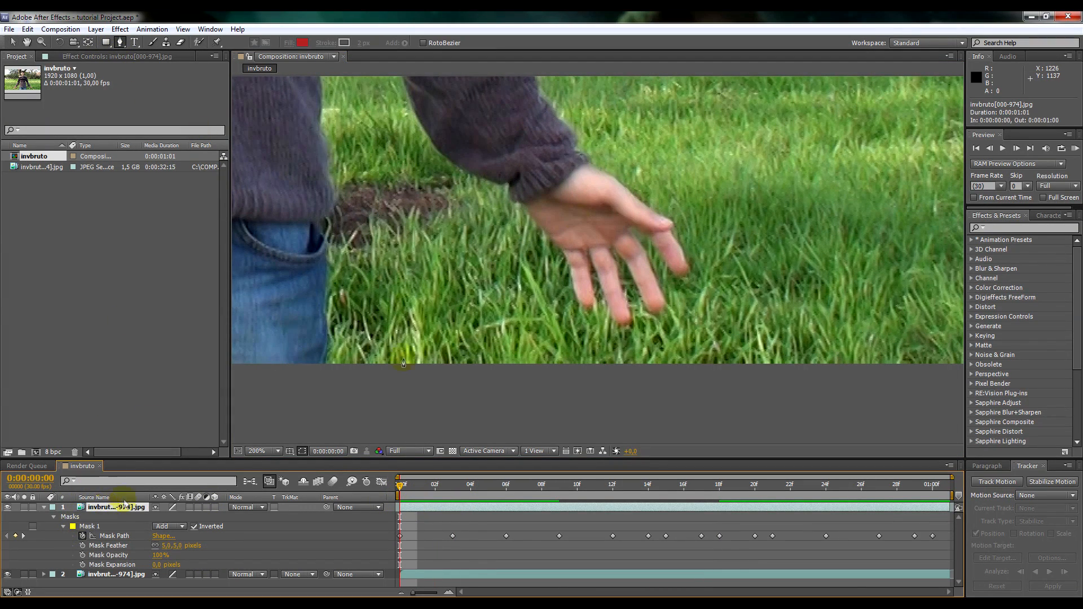
pyautogui.click(502, 218)
pyautogui.moveTo(528, 201); pyautogui.dragTo(539, 197)
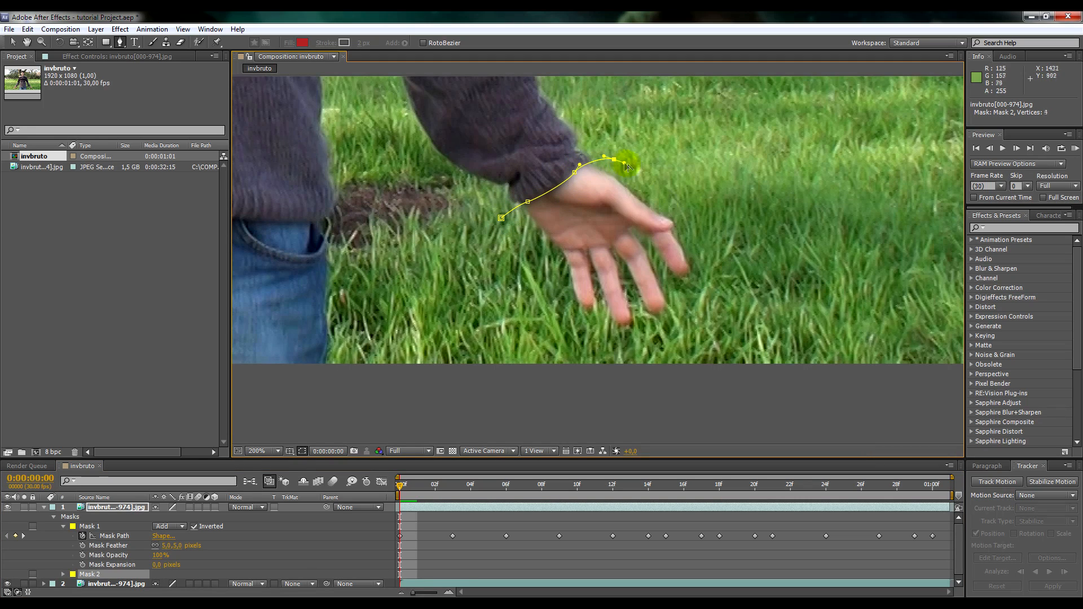
pyautogui.moveTo(724, 243); pyautogui.dragTo(727, 265)
pyautogui.moveTo(674, 345); pyautogui.dragTo(643, 354)
pyautogui.moveTo(532, 311); pyautogui.dragTo(526, 289)
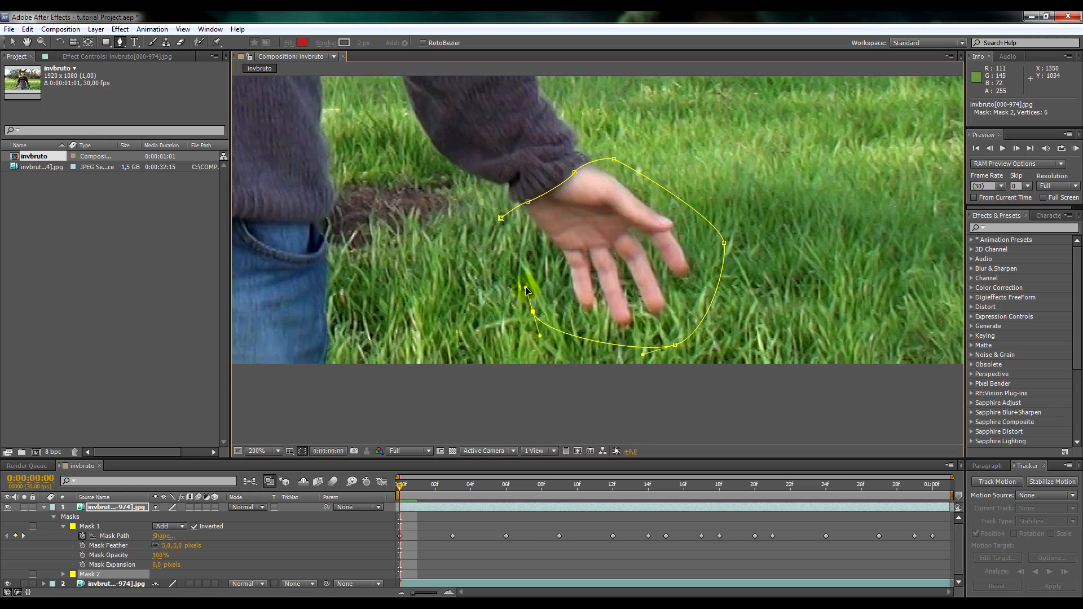
pyautogui.click(501, 219)
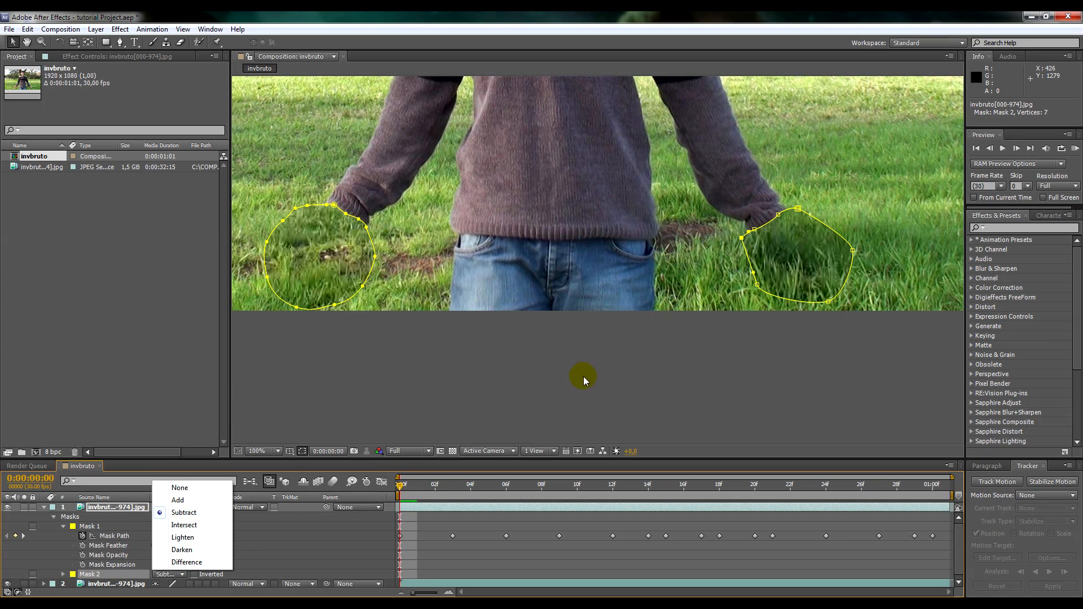
# - Use Subtract as Mask 2's mode so the second hand is cut out too
pyautogui.click(178, 500)
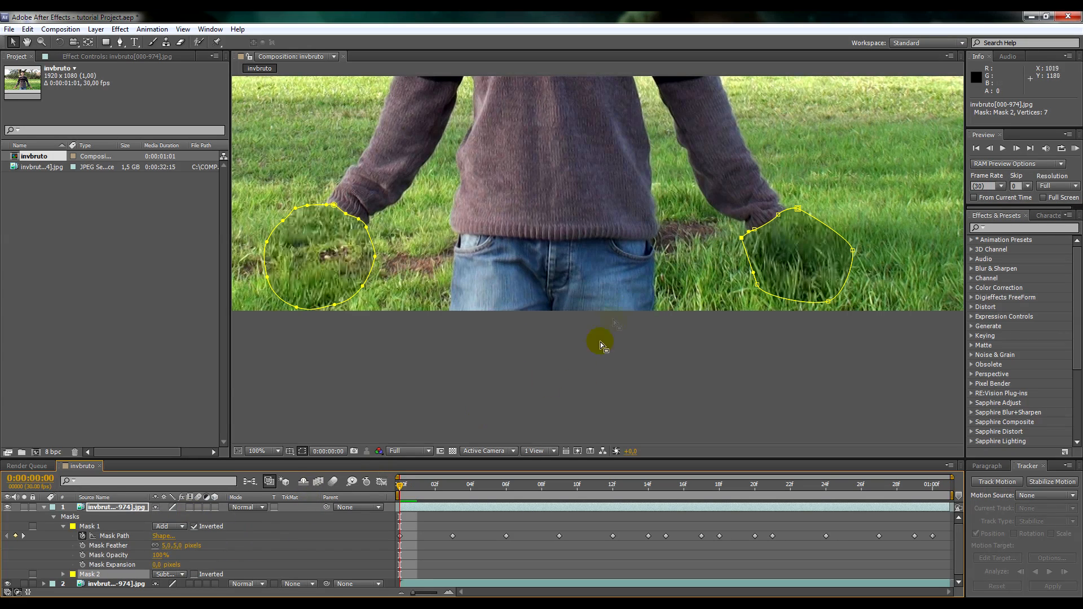
pyautogui.moveTo(709, 304); pyautogui.dragTo(545, 345)
pyautogui.moveTo(544, 345); pyautogui.dragTo(526, 353)
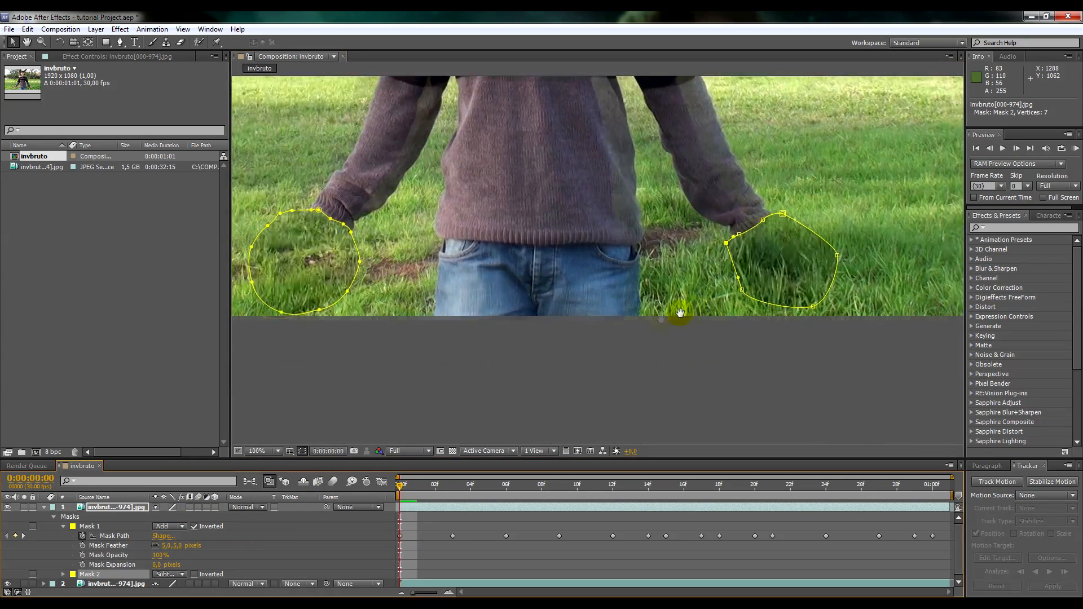
pyautogui.moveTo(680, 313); pyautogui.dragTo(526, 353)
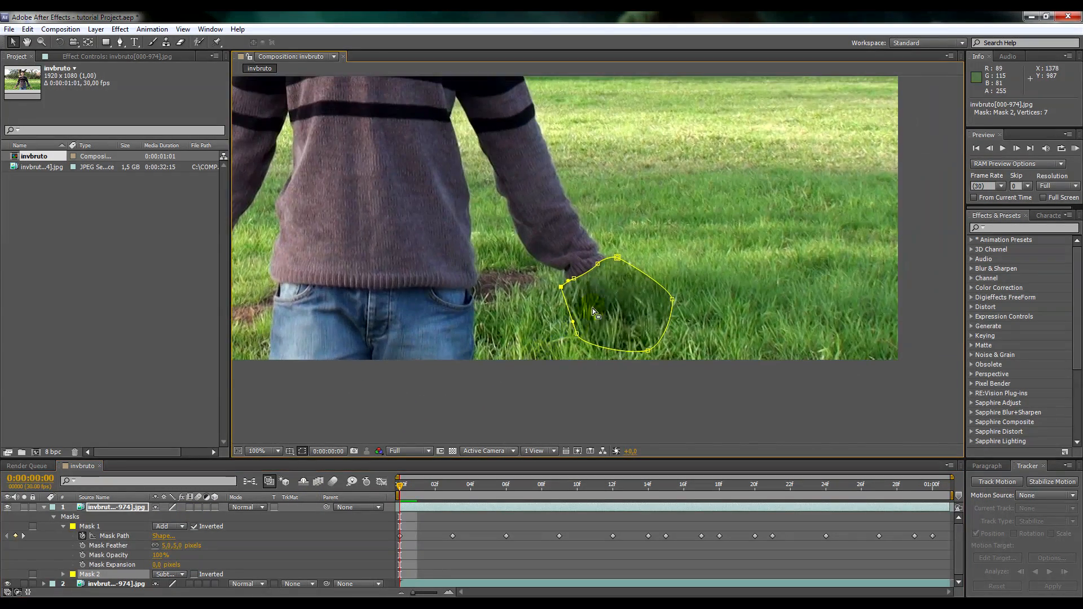
# - Start keyframing Mask 2's path on the first frame and refit its cuff edge at frame 3
pyautogui.scroll(1, 592, 310)
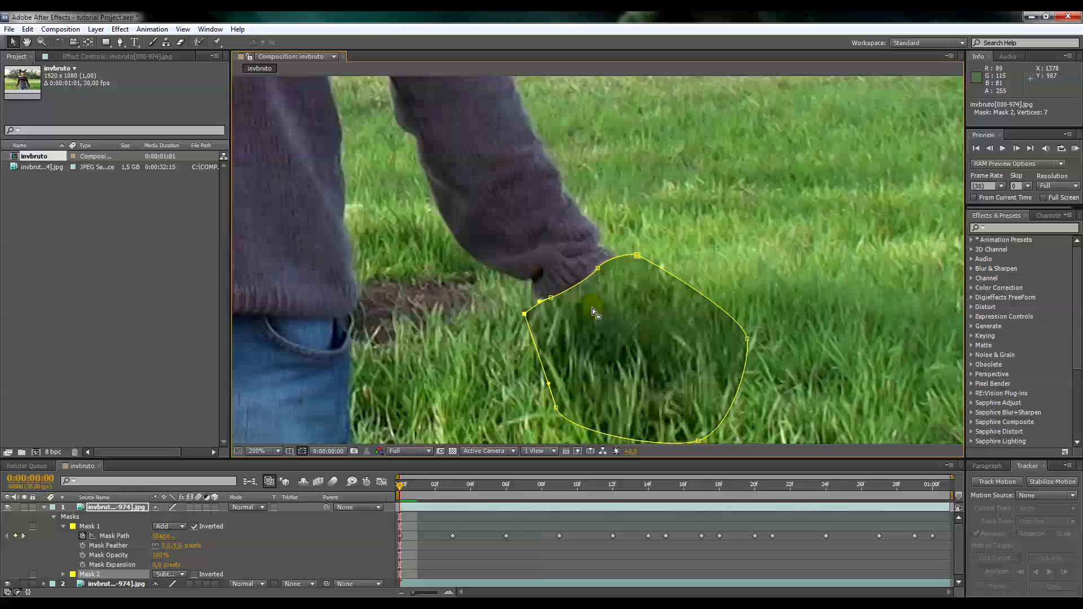
pyautogui.moveTo(617, 335); pyautogui.dragTo(643, 294)
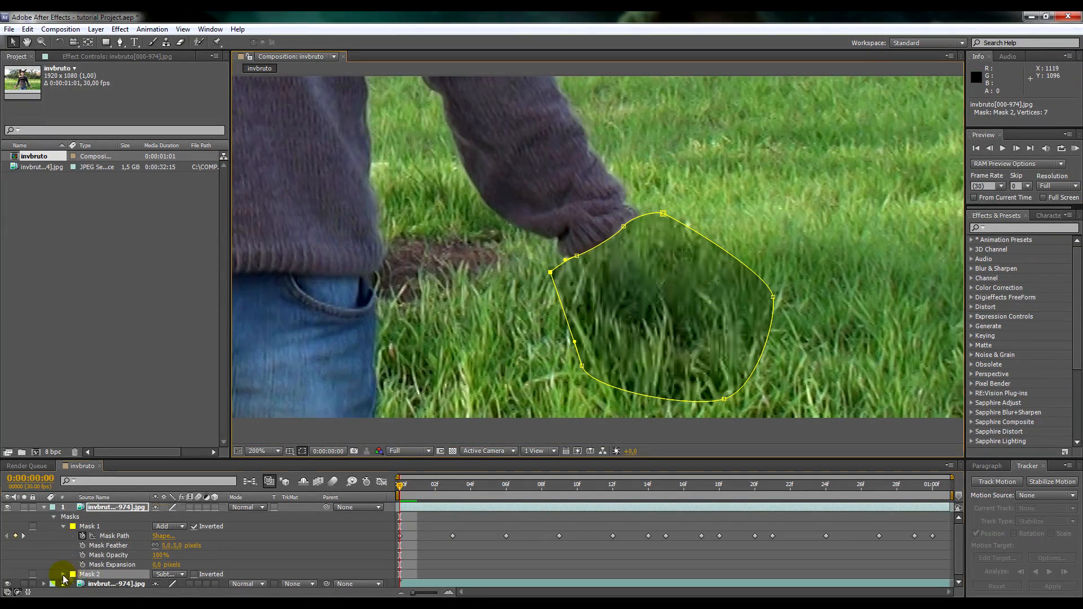
pyautogui.hotkey('alt', 'shift', 'm')
pyautogui.press('pagedown')
pyautogui.press('pagedown')
pyautogui.press('pagedown')
pyautogui.moveTo(623, 226); pyautogui.dragTo(670, 213)
pyautogui.moveTo(576, 256); pyautogui.dragTo(574, 254)
# - Reposition Mask 2's path over the moving hand at frame 6 and reshape it at frame 9
pyautogui.press('pagedown')
pyautogui.press('pagedown')
pyautogui.press('pagedown')
pyautogui.moveTo(510, 184); pyautogui.dragTo(863, 443)
pyautogui.press('pageup')
pyautogui.press('pagedown')
pyautogui.press('pagedown')
pyautogui.press('pagedown')
pyautogui.press('pagedown')
pyautogui.moveTo(771, 296); pyautogui.dragTo(727, 300)
# - Keyframe Mask 2's path at frames 12 and 15, following the hand and the edge of the cuff
pyautogui.press('pagedown')
pyautogui.press('pagedown')
pyautogui.press('pagedown')
pyautogui.press('pagedown')
pyautogui.press('pagedown')
pyautogui.press('pagedown')
pyautogui.moveTo(571, 222); pyautogui.dragTo(623, 222)
pyautogui.moveTo(528, 256); pyautogui.dragTo(521, 241)
# - At frame 18, move Mask 2 over the hand and adjust its upper points along the cuff edge
pyautogui.press('pagedown')
pyautogui.press('pagedown')
pyautogui.press('pagedown')
pyautogui.press('pageup')
pyautogui.press('pageup')
pyautogui.press('pageup')
pyautogui.press('pagedown')
pyautogui.press('pagedown')
pyautogui.press('pagedown')
pyautogui.moveTo(466, 184); pyautogui.dragTo(787, 446)
pyautogui.moveTo(728, 299); pyautogui.dragTo(699, 327)
pyautogui.click(632, 244)
pyautogui.moveTo(596, 249); pyautogui.dragTo(587, 242)
pyautogui.moveTo(542, 240); pyautogui.dragTo(535, 238)
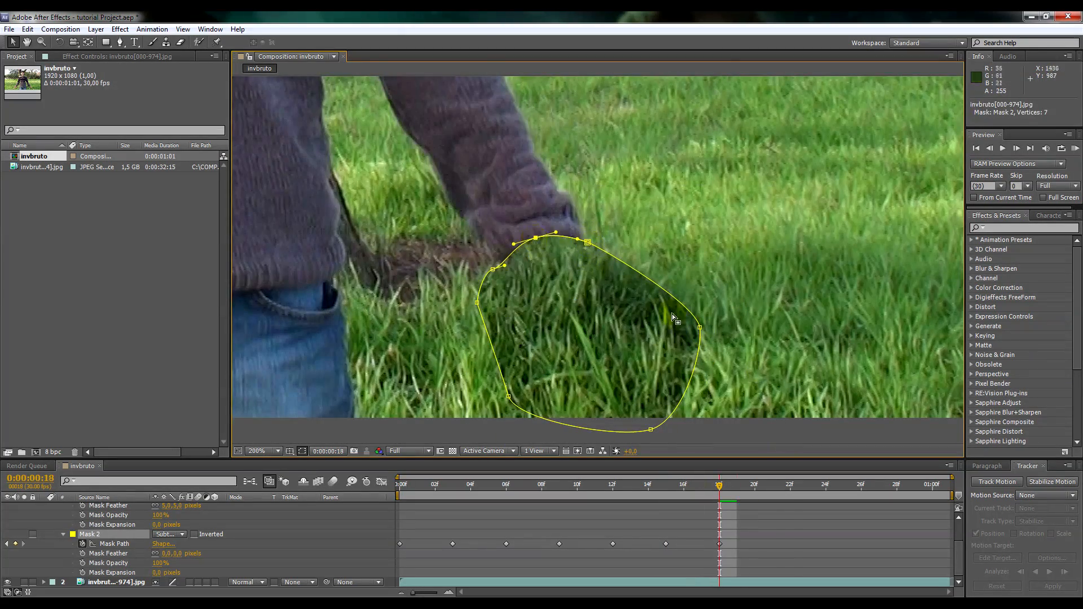
# - Move Mask 2's path to follow the hand at frame 21
pyautogui.press('pagedown')
pyautogui.press('pagedown')
pyautogui.press('pagedown')
pyautogui.moveTo(632, 338); pyautogui.dragTo(722, 262)
# - Refit Mask 2's path at frame 24, adjusting the upper points to the raised cuff
pyautogui.press('pagedown')
pyautogui.press('pagedown')
pyautogui.press('pagedown')
pyautogui.moveTo(740, 353); pyautogui.dragTo(680, 340)
pyautogui.moveTo(523, 179); pyautogui.dragTo(533, 212)
pyautogui.moveTo(617, 153); pyautogui.dragTo(620, 163)
pyautogui.hotkey('ctrl', 'z')
pyautogui.hotkey('ctrl', 'z')
pyautogui.hotkey('ctrl', 'z')
pyautogui.moveTo(522, 179); pyautogui.dragTo(533, 212)
pyautogui.moveTo(618, 153); pyautogui.dragTo(646, 242)
# - Move Mask 2's upper points onto the cuff edge at frame 27
pyautogui.press('pagedown')
pyautogui.press('pagedown')
pyautogui.press('pagedown')
pyautogui.moveTo(591, 205); pyautogui.dragTo(545, 159)
pyautogui.moveTo(640, 232); pyautogui.dragTo(609, 174)
# - At 0:00:01:00, raise Mask 2's top edge to the sleeve opening
pyautogui.press('pagedown')
pyautogui.press('pagedown')
pyautogui.press('pagedown')
pyautogui.moveTo(509, 120); pyautogui.dragTo(613, 227)
pyautogui.hotkey('ctrl', 'z')
pyautogui.press('pageup')
pyautogui.press('pageup')
pyautogui.press('pageup')
pyautogui.press('pagedown')
pyautogui.press('pagedown')
pyautogui.press('pagedown')
pyautogui.moveTo(530, 147); pyautogui.dragTo(659, 268)
pyautogui.hotkey('ctrl', 'z')
pyautogui.moveTo(621, 167)
pyautogui.mouseDown()
pyautogui.moveTo(609, 186)
pyautogui.moveTo(616, 154)
pyautogui.mouseUp()
pyautogui.moveTo(533, 177); pyautogui.dragTo(526, 133)
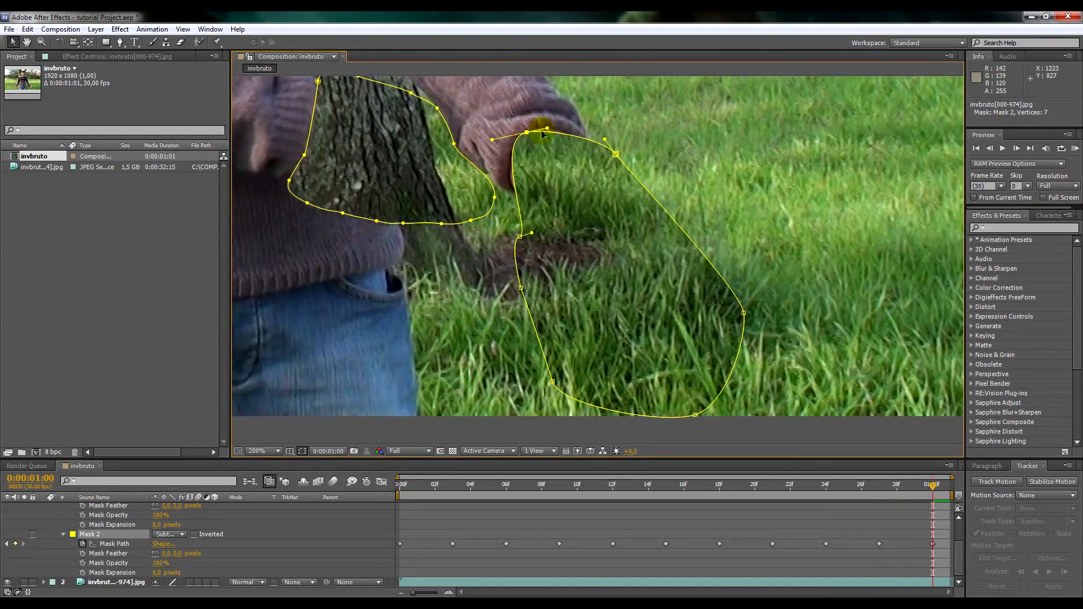
# - Fine-tune Mask 2's side points and curve handles around the cuff at 0:00:01:00
pyautogui.moveTo(519, 236); pyautogui.dragTo(502, 223)
pyautogui.moveTo(615, 154); pyautogui.dragTo(613, 161)
pyautogui.moveTo(547, 128); pyautogui.dragTo(547, 121)
pyautogui.moveTo(613, 161)
pyautogui.mouseDown()
pyautogui.moveTo(609, 170)
pyautogui.moveTo(611, 159)
pyautogui.mouseUp()
pyautogui.moveTo(547, 121); pyautogui.dragTo(551, 121)
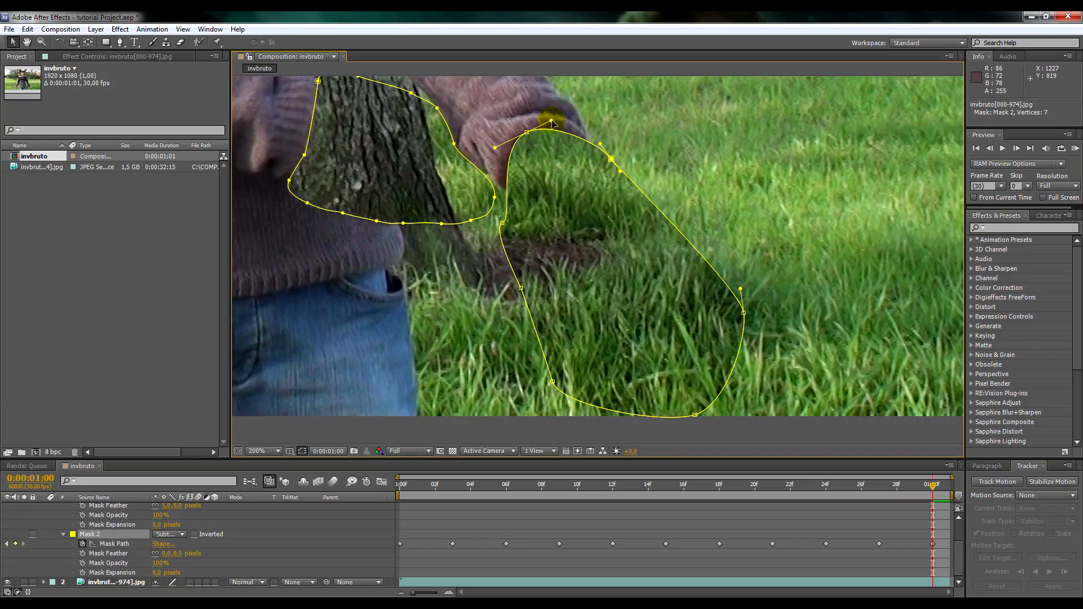
# - Set Mask 2's feather to 5 pixels and scrub through the composition to check both hand cutouts
pyautogui.moveTo(931, 488); pyautogui.dragTo(397, 476)
pyautogui.press('Return')
pyautogui.scroll(-3, 528, 287)
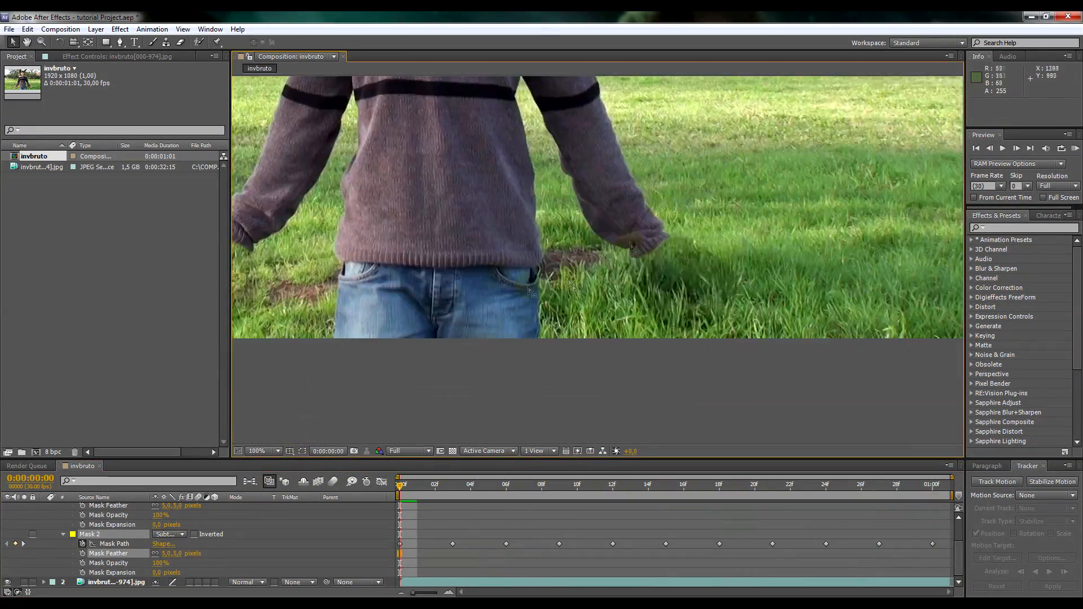
pyautogui.moveTo(586, 295)
pyautogui.mouseDown()
pyautogui.moveTo(601, 281)
pyautogui.moveTo(600, 299)
pyautogui.mouseUp()
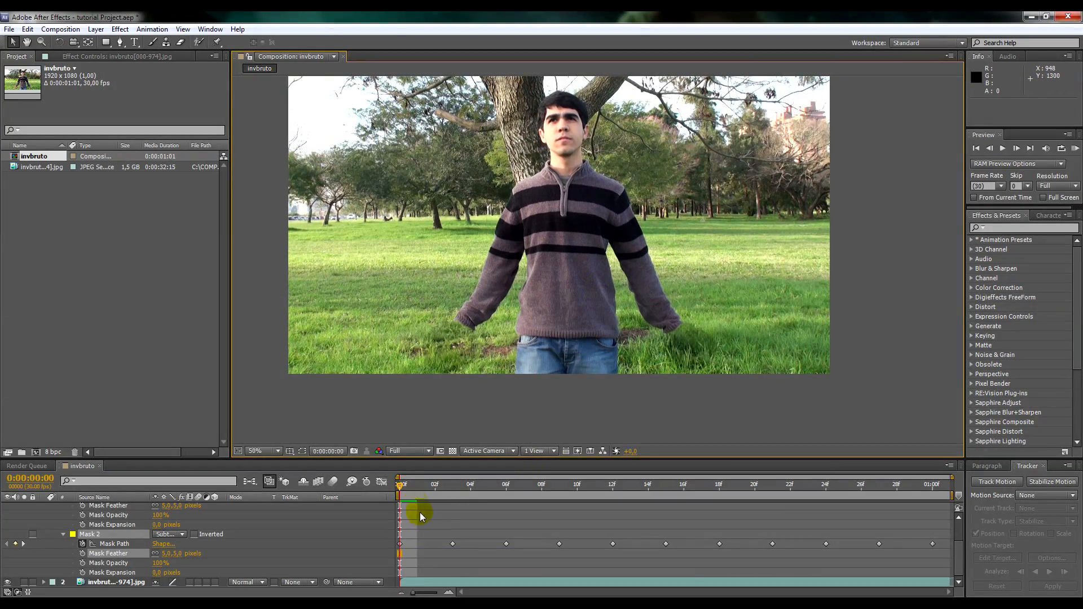
pyautogui.moveTo(402, 486); pyautogui.dragTo(878, 484)
pyautogui.click(401, 485)
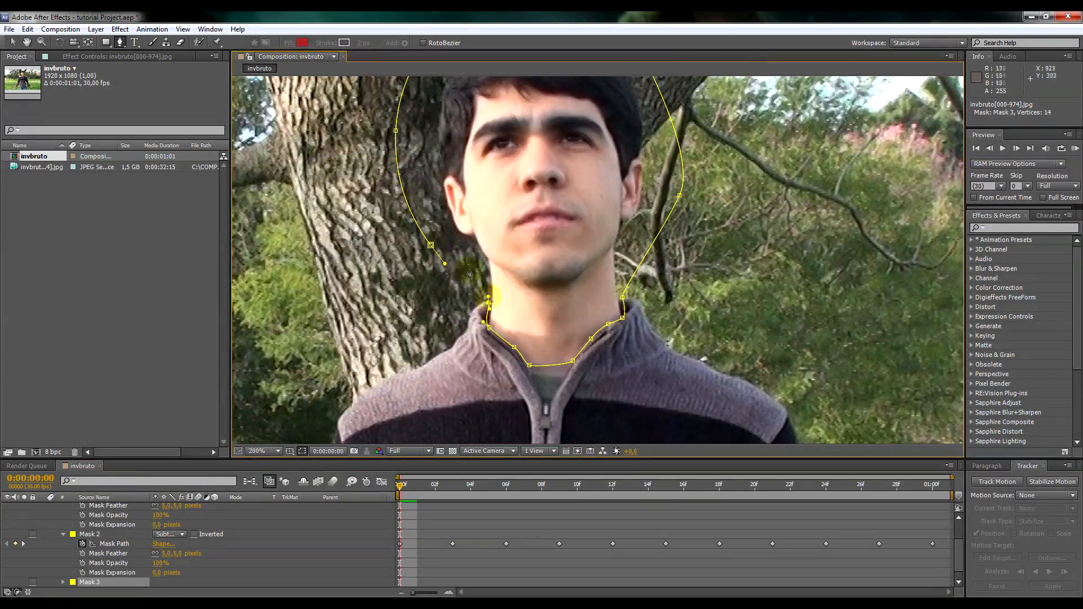
# - On the first frame, close a third mask around the head and along the collar, using Subtract mode
pyautogui.click(489, 297)
pyautogui.press('v')
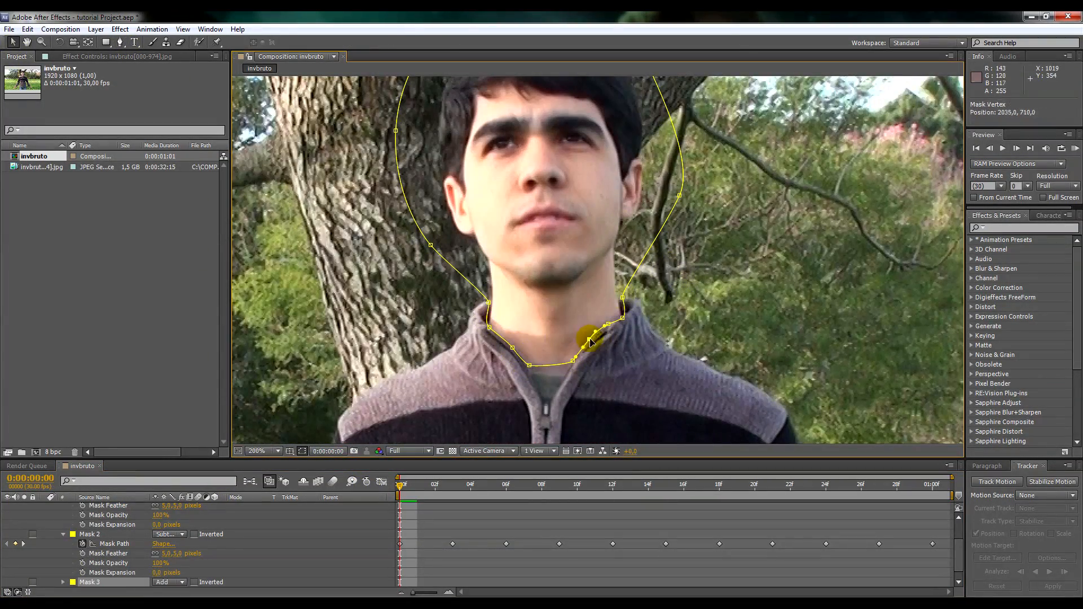
pyautogui.click(63, 582)
pyautogui.click(180, 534)
pyautogui.click(183, 474)
# - Start keyframing Mask 3's path on the first frame and adjust it to the collar at frames 3 and 6
pyautogui.click(83, 544)
pyautogui.press('pagedown')
pyautogui.press('pagedown')
pyautogui.press('pagedown')
pyautogui.press('pagedown')
pyautogui.press('pagedown')
pyautogui.press('pagedown')
pyautogui.moveTo(622, 318); pyautogui.dragTo(574, 308)
# - Keyframe Mask 3's path around the head at frames 9 and 12
pyautogui.press('pagedown')
pyautogui.press('pagedown')
pyautogui.press('pagedown')
pyautogui.press('pagedown')
pyautogui.press('pagedown')
pyautogui.press('pagedown')
# - Keyframe Mask 3's path at frame 15, fitting it around the head
pyautogui.press('pagedown')
pyautogui.press('pagedown')
pyautogui.press('pagedown')
pyautogui.press('pageup')
pyautogui.press('pageup')
pyautogui.press('pageup')
pyautogui.press('pagedown')
pyautogui.press('pagedown')
pyautogui.press('pagedown')
pyautogui.moveTo(414, 241); pyautogui.dragTo(492, 297)
pyautogui.click(492, 297)
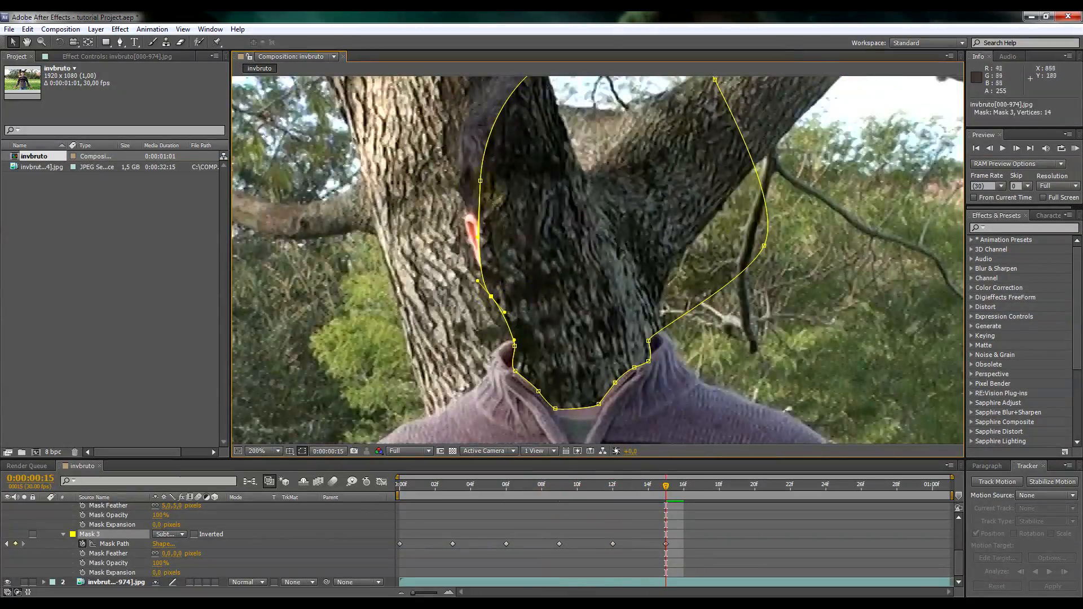
# - Keyframe Mask 3's path at frame 18, fitting it to the head and collar
pyautogui.scroll(-1, 493, 298)
pyautogui.scroll(1, 669, 285)
pyautogui.press('pageup')
pyautogui.press('pageup')
pyautogui.press('pageup')
pyautogui.press('pagedown')
pyautogui.press('pagedown')
pyautogui.press('pagedown')
pyautogui.press('pagedown')
pyautogui.press('pagedown')
pyautogui.press('pagedown')
pyautogui.moveTo(649, 302); pyautogui.dragTo(614, 307)
# - Reshape Mask 3's path at frame 21 to follow the moving head and collar
pyautogui.scroll(-1, 589, 361)
pyautogui.scroll(1, 585, 383)
pyautogui.press('pagedown')
pyautogui.press('pagedown')
pyautogui.press('pagedown')
pyautogui.moveTo(483, 214); pyautogui.dragTo(473, 214)
pyautogui.moveTo(507, 263); pyautogui.dragTo(487, 259)
pyautogui.moveTo(529, 309); pyautogui.dragTo(514, 310)
pyautogui.moveTo(591, 321); pyautogui.dragTo(582, 327)
pyautogui.moveTo(625, 282); pyautogui.dragTo(631, 269)
pyautogui.moveTo(641, 258); pyautogui.dragTo(619, 226)
# - Step back through the earlier frames to check the head mask, and keyframe Mask 3's path along the collar at frame 24
pyautogui.press('pageup')
pyautogui.press('pageup')
pyautogui.press('pageup')
pyautogui.press('pageup')
pyautogui.press('pageup')
pyautogui.press('pageup')
pyautogui.press('pageup')
pyautogui.press('pageup')
pyautogui.press('pageup')
pyautogui.press('pagedown')
pyautogui.press('pagedown')
pyautogui.press('pagedown')
pyautogui.press('pagedown')
pyautogui.press('pagedown')
pyautogui.press('pagedown')
pyautogui.press('pagedown')
pyautogui.press('pagedown')
pyautogui.press('pagedown')
pyautogui.press('pagedown')
pyautogui.press('pagedown')
pyautogui.press('pagedown')
pyautogui.scroll(-1, 626, 327)
pyautogui.scroll(1, 626, 327)
pyautogui.moveTo(631, 280); pyautogui.dragTo(618, 274)
pyautogui.moveTo(629, 342); pyautogui.dragTo(617, 342)
pyautogui.moveTo(594, 386); pyautogui.dragTo(585, 380)
pyautogui.moveTo(498, 346); pyautogui.dragTo(479, 342)
pyautogui.scroll(-1, 568, 279)
pyautogui.moveTo(519, 206); pyautogui.dragTo(495, 195)
pyautogui.scroll(1, 569, 279)
# - Keyframe Mask 3's path at frame 27, moving its points to the turned head and collar
pyautogui.press('pagedown')
pyautogui.press('pagedown')
pyautogui.press('pagedown')
pyautogui.scroll(-1, 619, 150)
pyautogui.scroll(1, 564, 271)
pyautogui.moveTo(527, 279); pyautogui.dragTo(503, 279)
pyautogui.moveTo(469, 139); pyautogui.dragTo(441, 119)
pyautogui.moveTo(557, 319); pyautogui.dragTo(535, 311)
pyautogui.moveTo(555, 352); pyautogui.dragTo(579, 367)
pyautogui.moveTo(620, 399); pyautogui.dragTo(648, 389)
pyautogui.moveTo(675, 370); pyautogui.dragTo(677, 341)
pyautogui.moveTo(701, 334); pyautogui.dragTo(651, 282)
# - Adjust Mask 3's path to the collar and head at 0:00:01:00 as its final keyframe
pyautogui.press('pagedown')
pyautogui.press('pagedown')
pyautogui.press('pagedown')
pyautogui.scroll(-1, 609, 285)
pyautogui.scroll(1, 616, 298)
pyautogui.moveTo(677, 342); pyautogui.dragTo(653, 339)
pyautogui.moveTo(649, 390); pyautogui.dragTo(632, 388)
pyautogui.moveTo(578, 367); pyautogui.dragTo(515, 342)
pyautogui.scroll(-1, 652, 289)
pyautogui.moveTo(515, 235); pyautogui.dragTo(499, 223)
# - Set Mask 3's feather to 5 pixels and hide the mask outlines in the composition view
pyautogui.click(418, 485)
pyautogui.click(167, 553)
pyautogui.write('5')
pyautogui.press('Return')
pyautogui.click(302, 452)
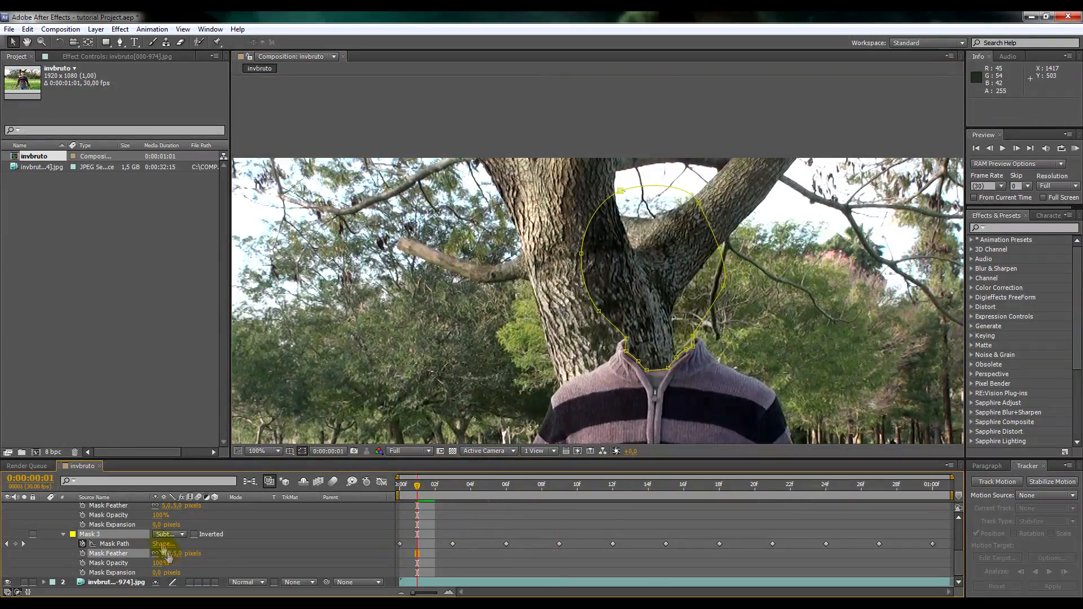
# - Play and scrub through the composition to check the head cutout, returning to the first frame
pyautogui.press('space')
pyautogui.scroll(-1, 672, 248)
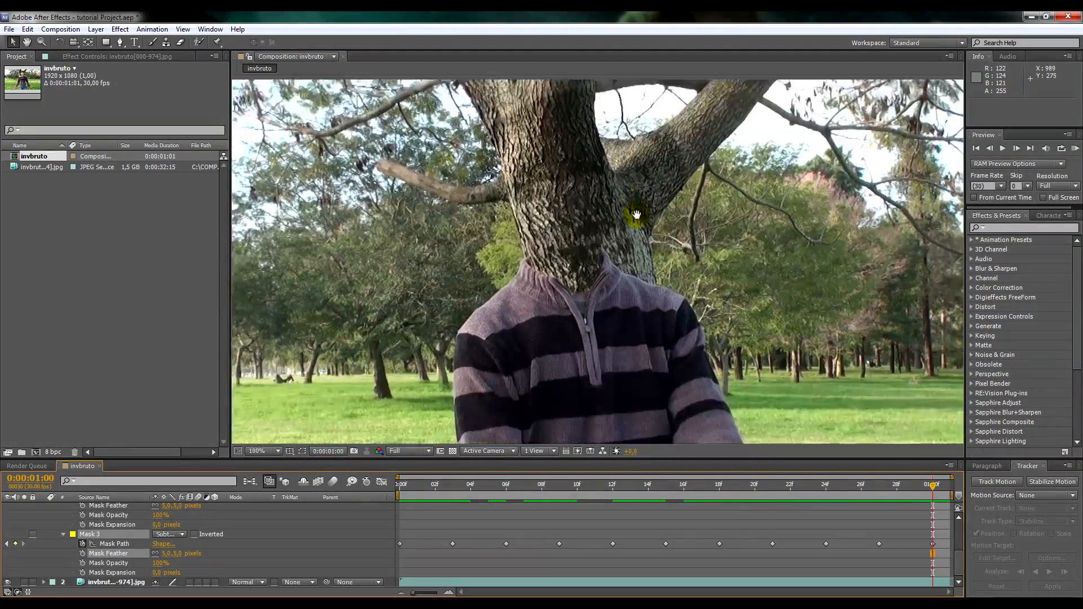
pyautogui.scroll(-1, 619, 296)
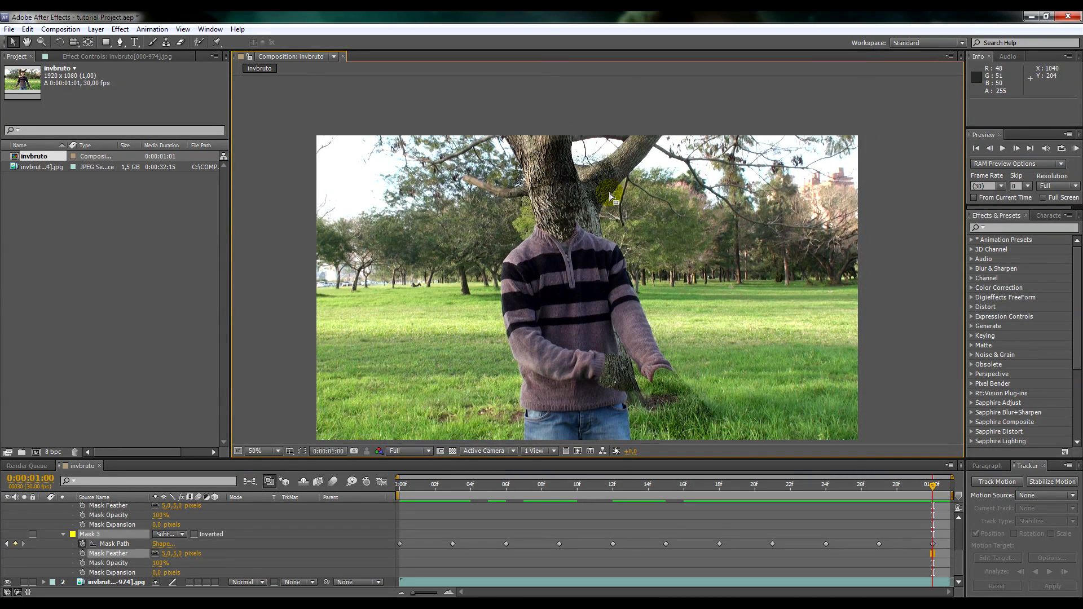
pyautogui.scroll(1, 553, 191)
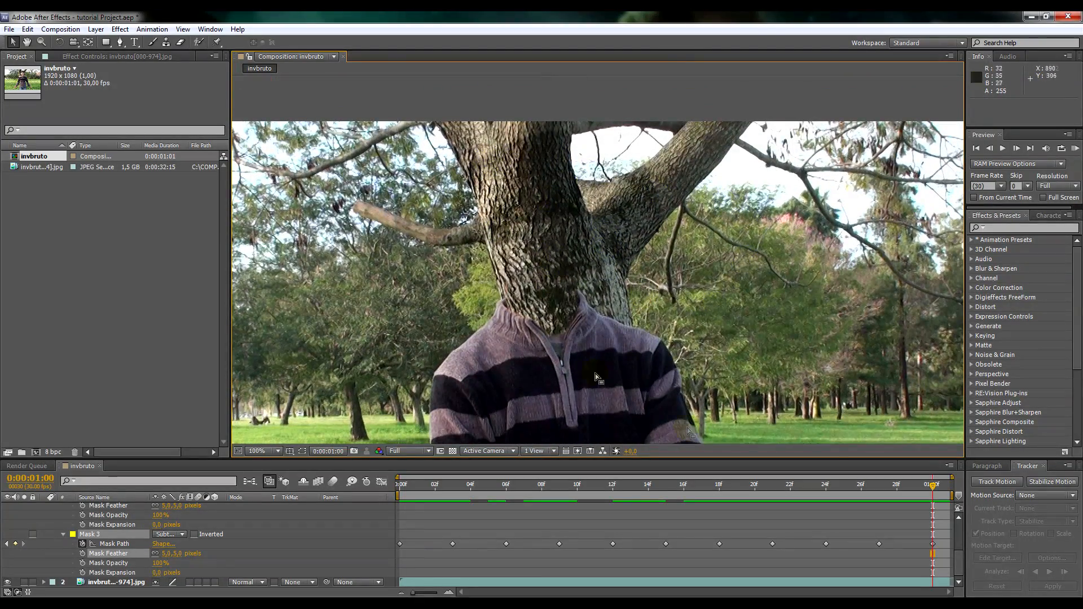
pyautogui.moveTo(927, 486); pyautogui.dragTo(728, 499)
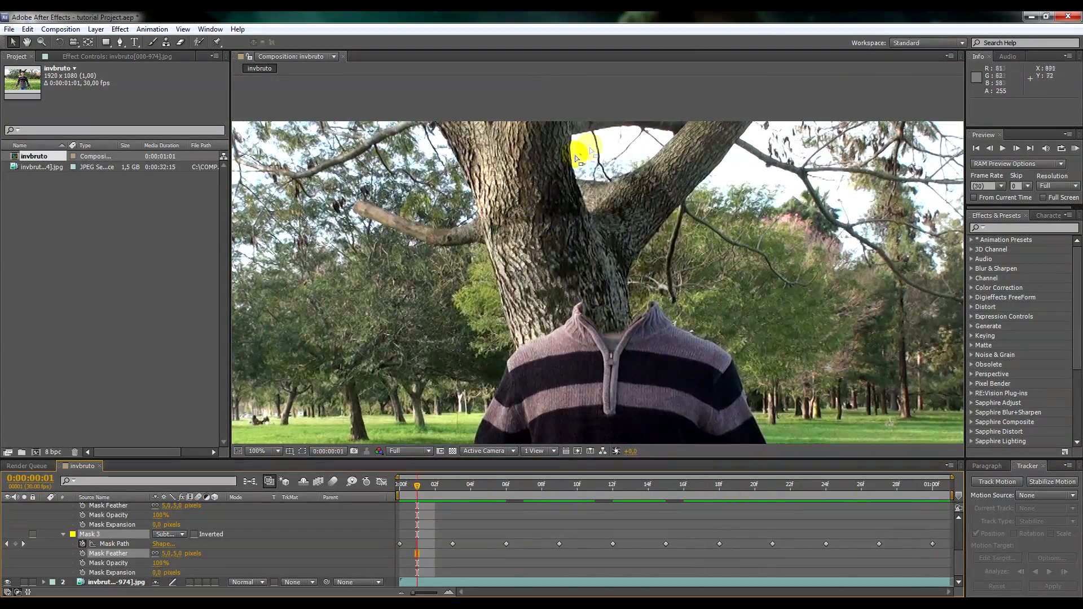
pyautogui.moveTo(417, 489); pyautogui.dragTo(374, 484)
pyautogui.scroll(-1, 572, 268)
pyautogui.moveTo(657, 337); pyautogui.dragTo(614, 277)
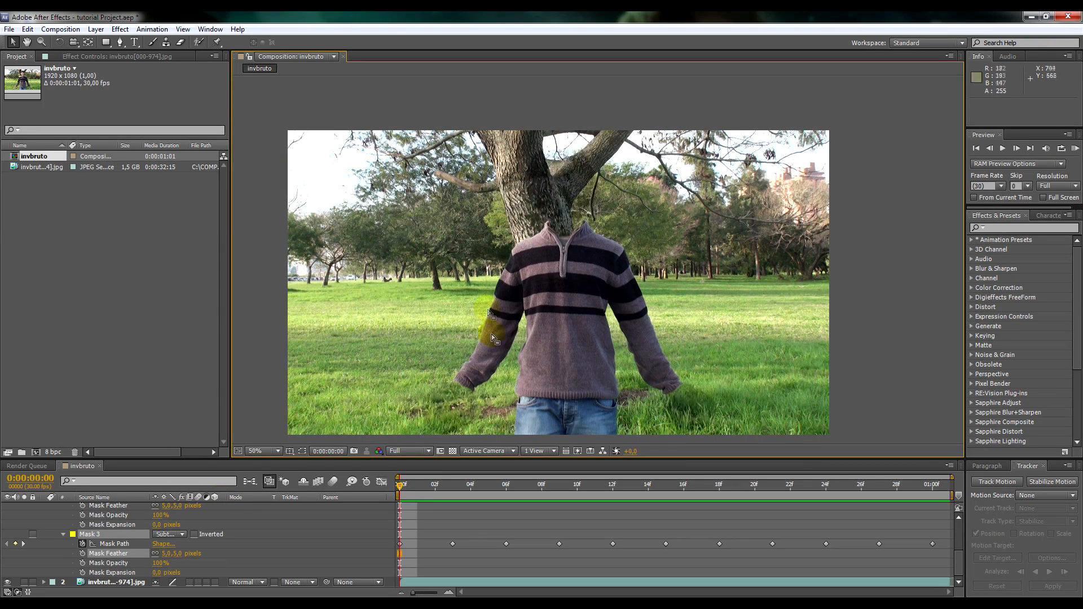
# - Collapse the top layer's mask properties and show the effect controls of the background layer
pyautogui.click(63, 534)
pyautogui.click(63, 525)
pyautogui.scroll(2, 137, 527)
pyautogui.click(62, 527)
pyautogui.click(44, 507)
pyautogui.click(100, 517)
pyautogui.click(112, 56)
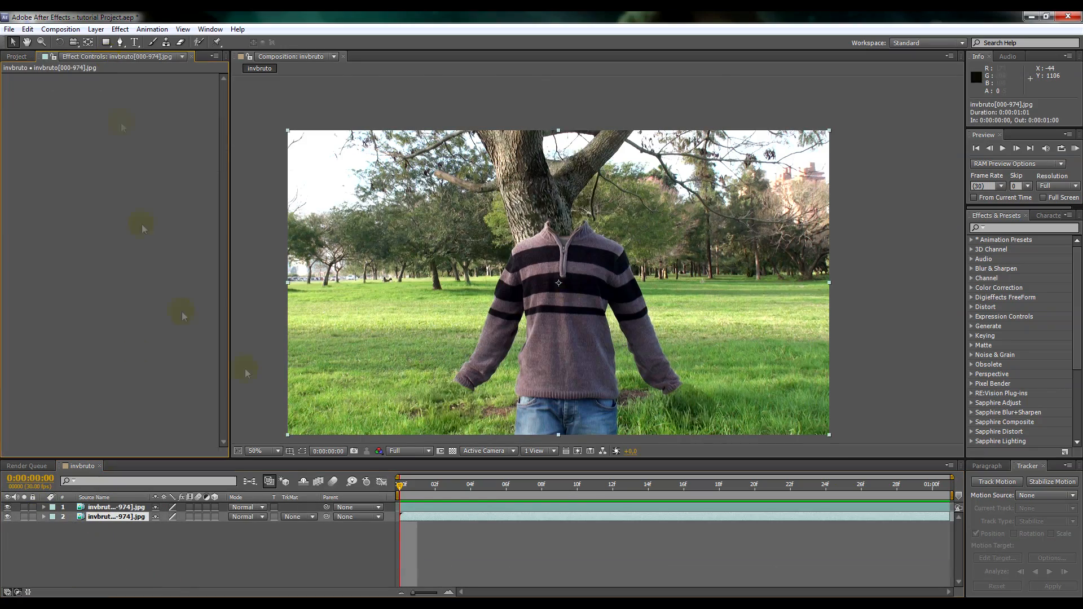
# - Apply a Levels effect to the background layer and set its gamma to 1.35, comparing the brightness at different frames
pyautogui.scroll(1, 558, 153)
pyautogui.moveTo(556, 151); pyautogui.dragTo(567, 248)
pyautogui.rightClick(80, 147)
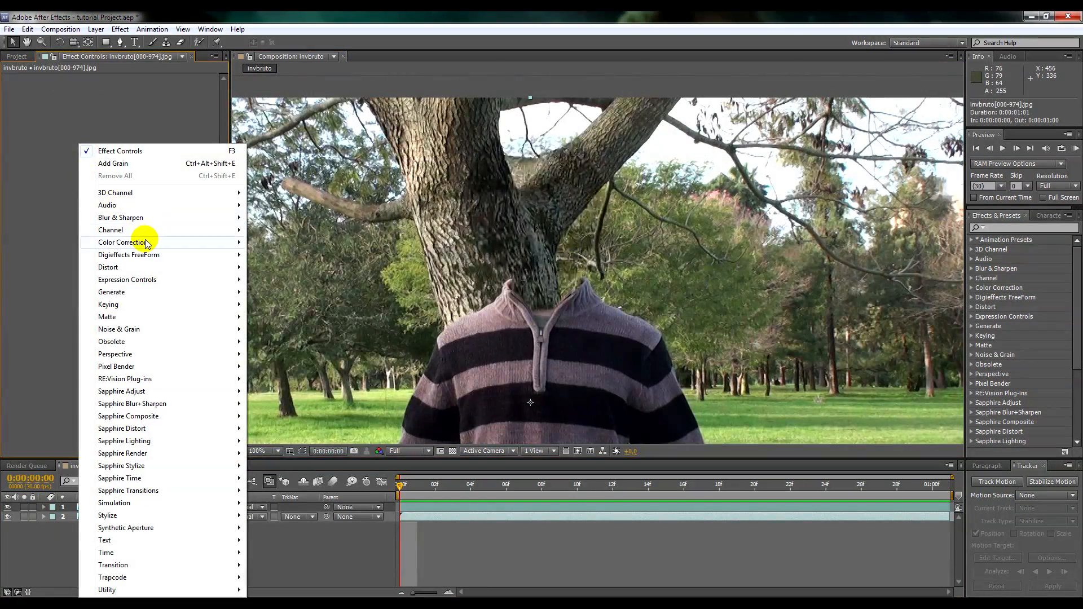
pyautogui.moveTo(145, 242)
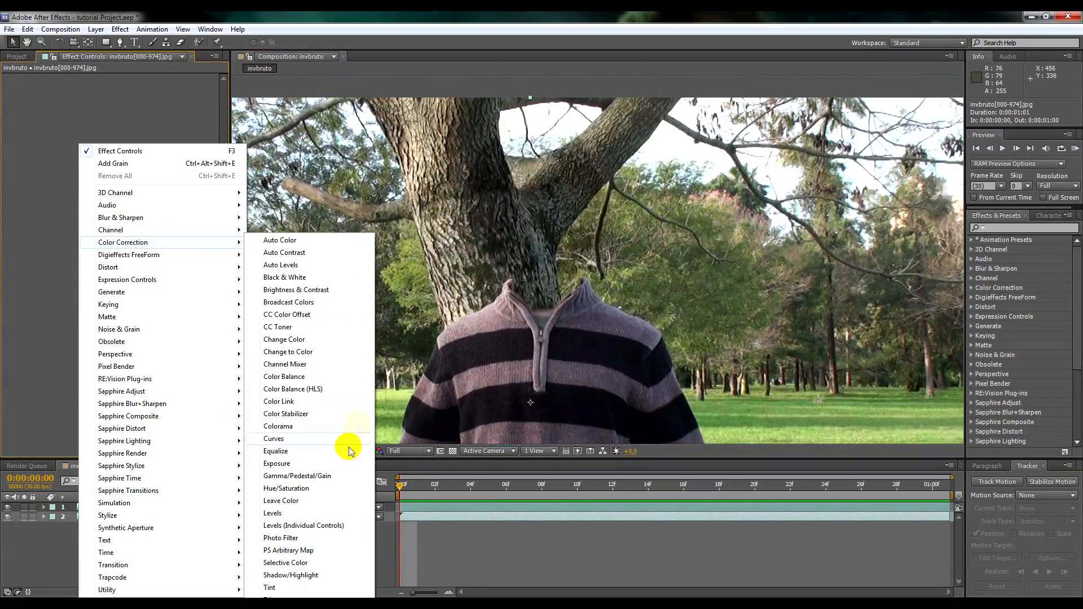
pyautogui.click(286, 513)
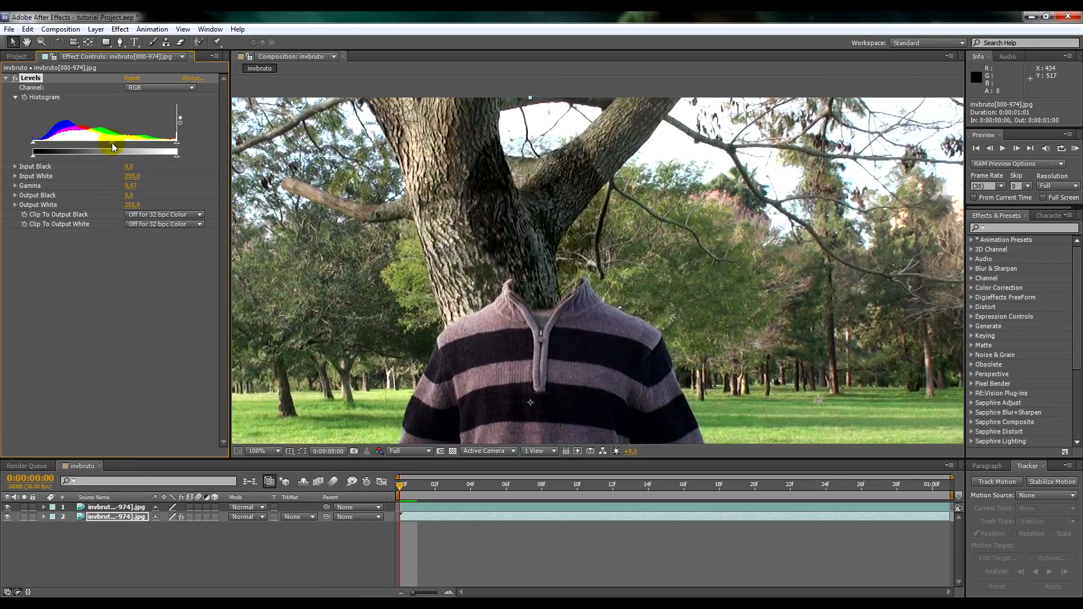
pyautogui.moveTo(105, 144); pyautogui.dragTo(97, 144)
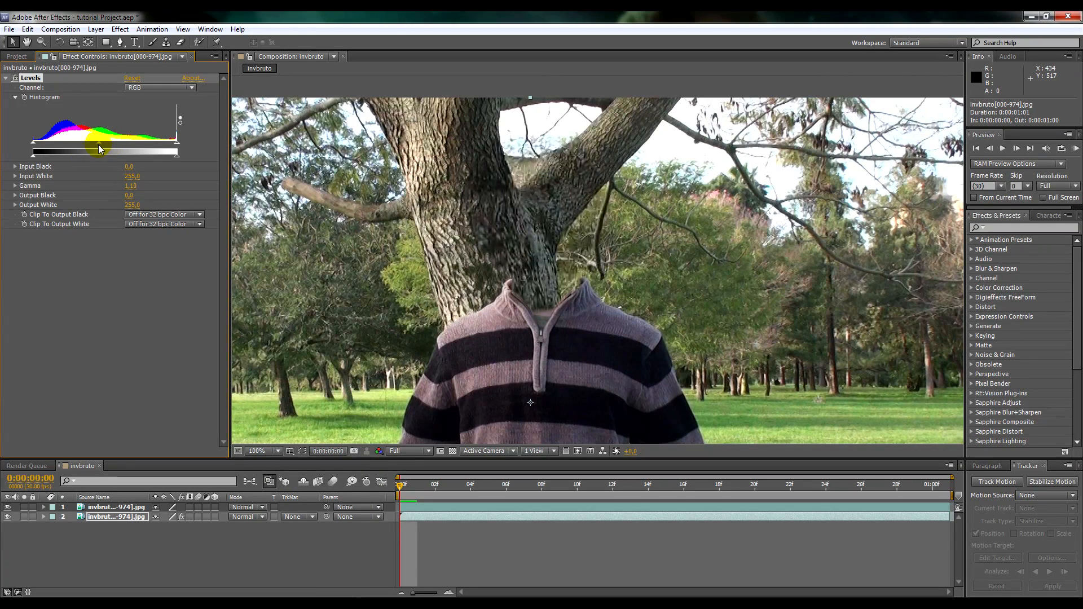
pyautogui.scroll(-2, 537, 300)
pyautogui.moveTo(564, 304); pyautogui.dragTo(559, 234)
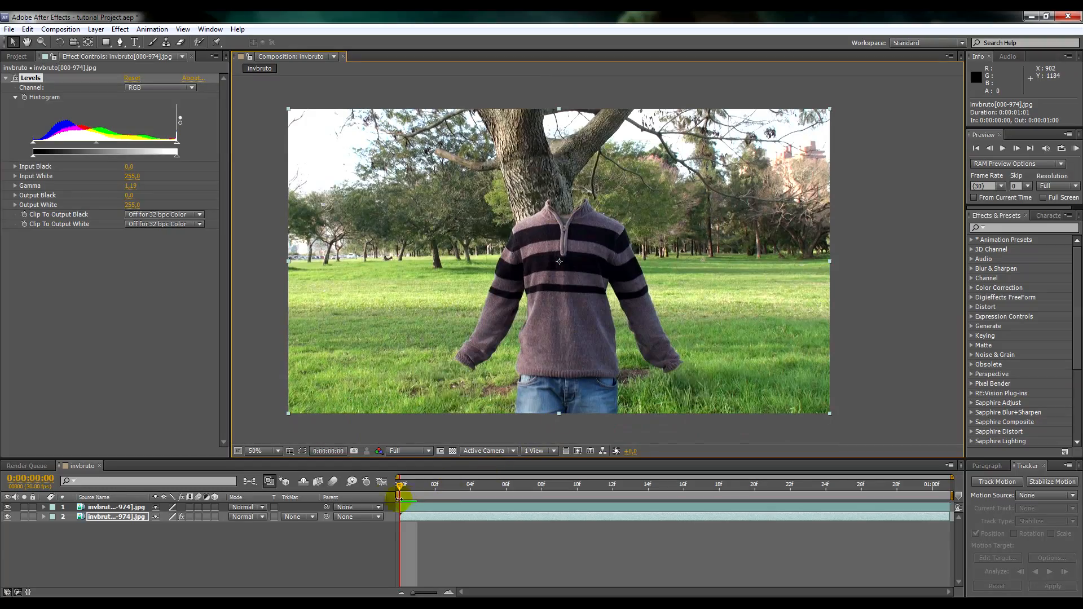
pyautogui.moveTo(419, 486); pyautogui.dragTo(737, 511)
pyautogui.moveTo(97, 142); pyautogui.dragTo(89, 142)
pyautogui.moveTo(736, 485); pyautogui.dragTo(683, 479)
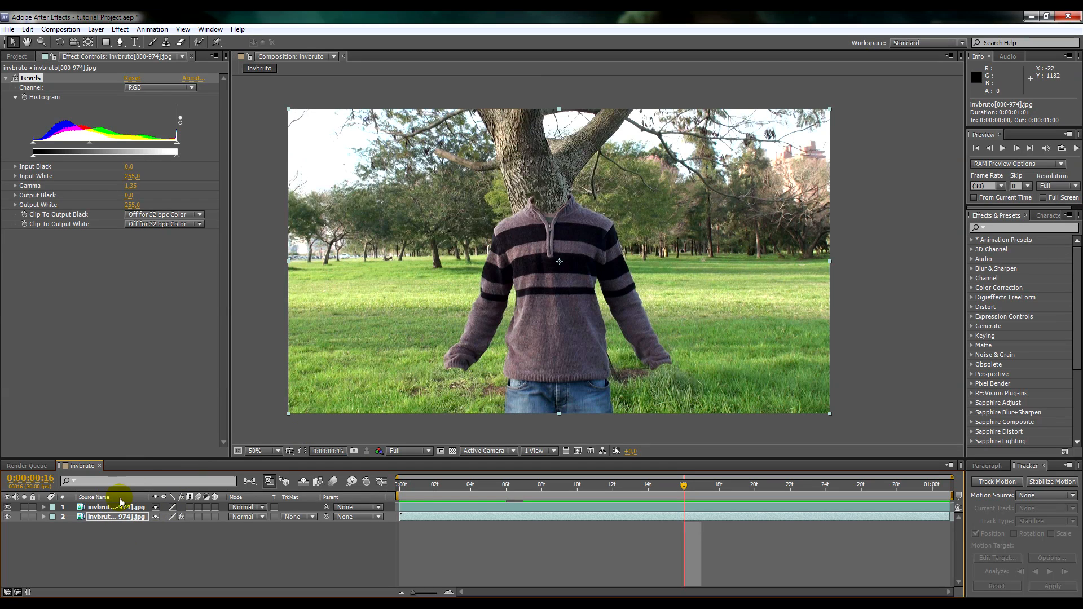
# - Apply a Gaussian Blur effect to the background layer with a blurriness of 0.3
pyautogui.rightClick(91, 271)
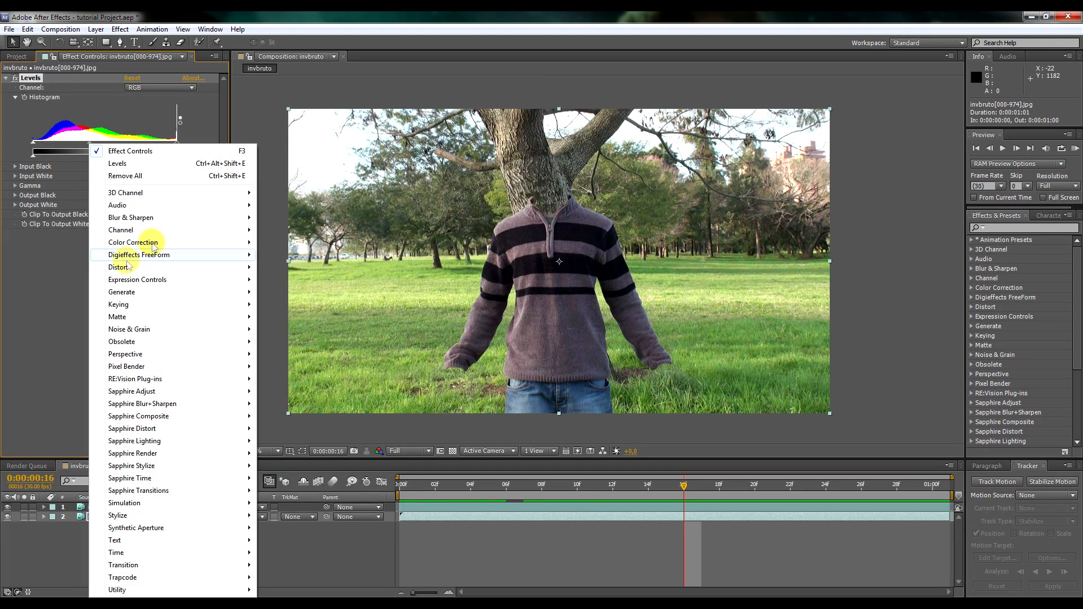
pyautogui.moveTo(149, 226)
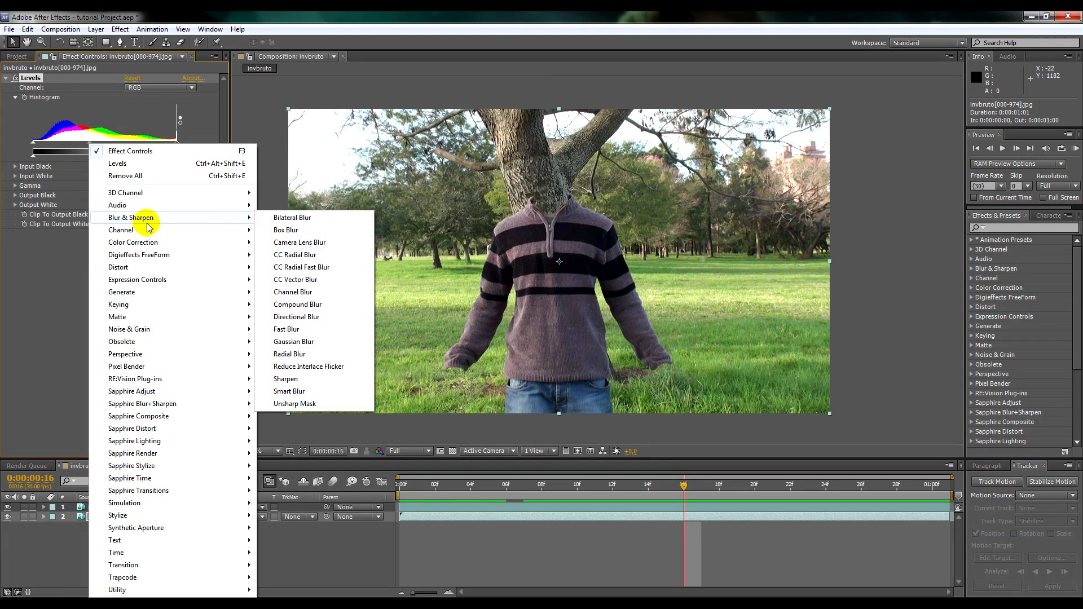
pyautogui.click(305, 344)
pyautogui.press('.')
pyautogui.press('.')
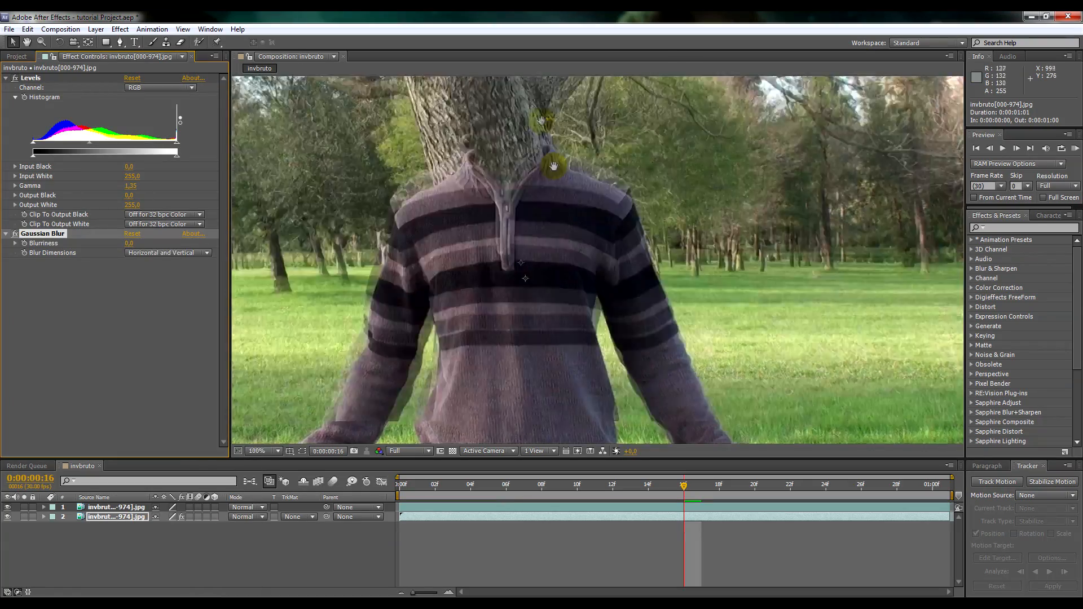
pyautogui.click(128, 245)
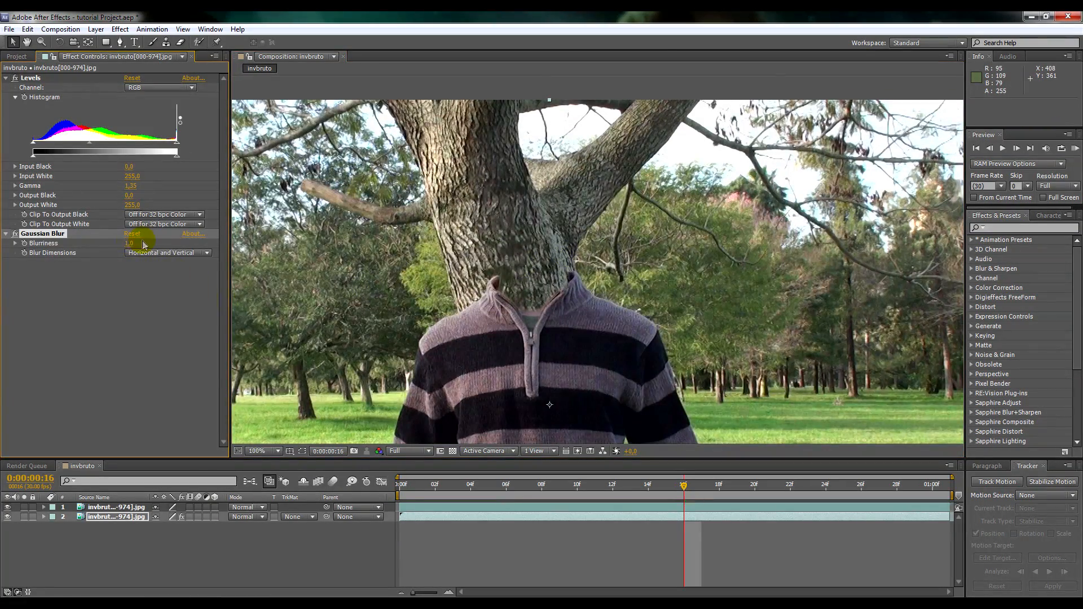
pyautogui.press('Return')
pyautogui.click(129, 243)
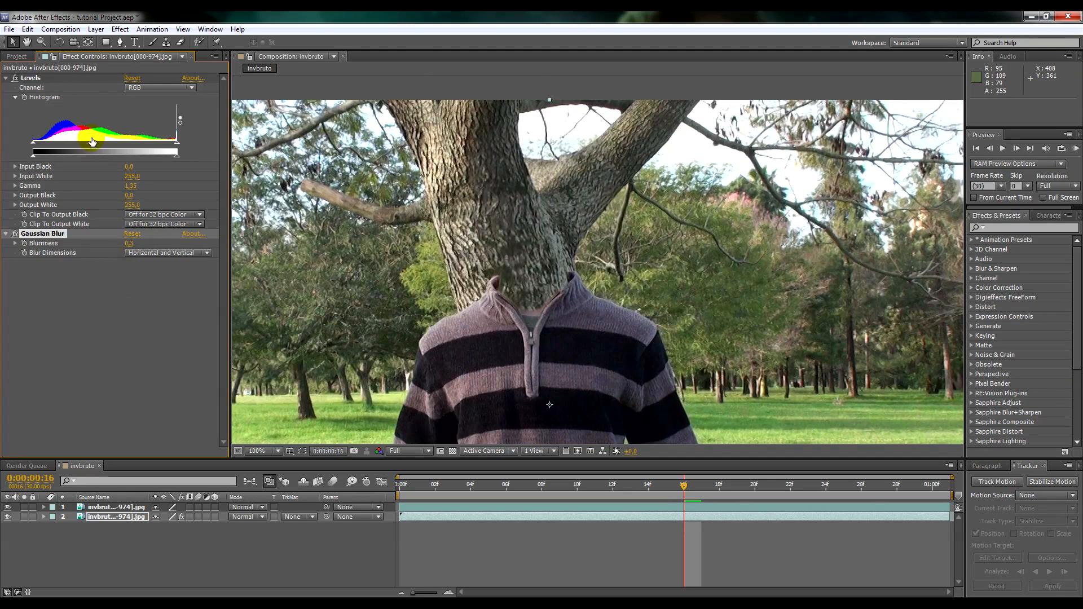
# - Set the Levels gamma to 1.25, scrub through the composition to check the match, and return to the first frame
pyautogui.moveTo(89, 145); pyautogui.dragTo(93, 142)
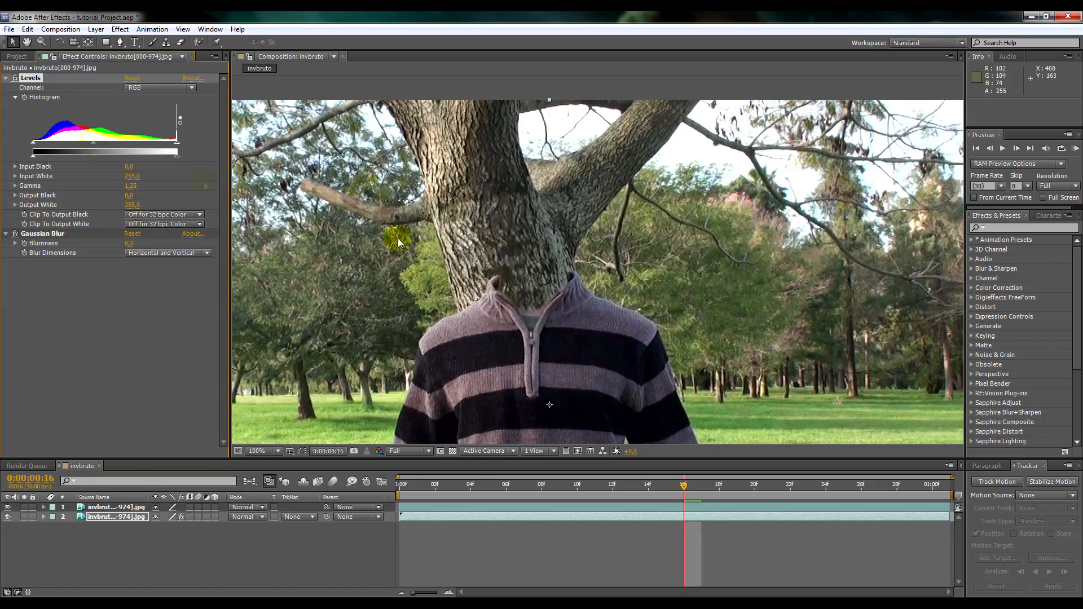
pyautogui.scroll(-2, 594, 361)
pyautogui.moveTo(594, 360); pyautogui.dragTo(585, 274)
pyautogui.scroll(-1, 594, 360)
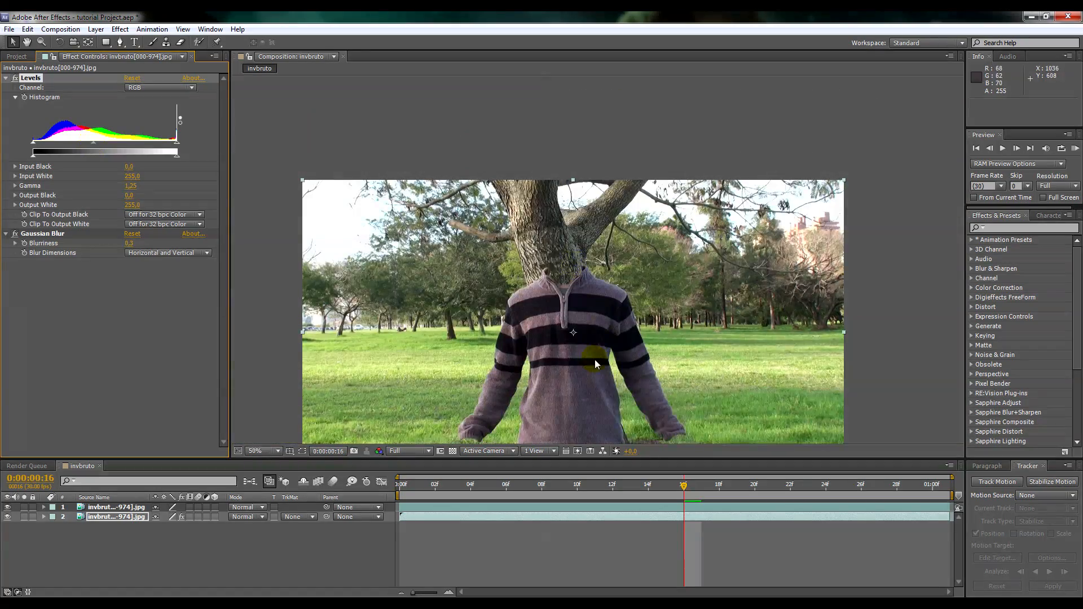
pyautogui.moveTo(594, 360); pyautogui.dragTo(586, 280)
pyautogui.moveTo(685, 486); pyautogui.dragTo(794, 492)
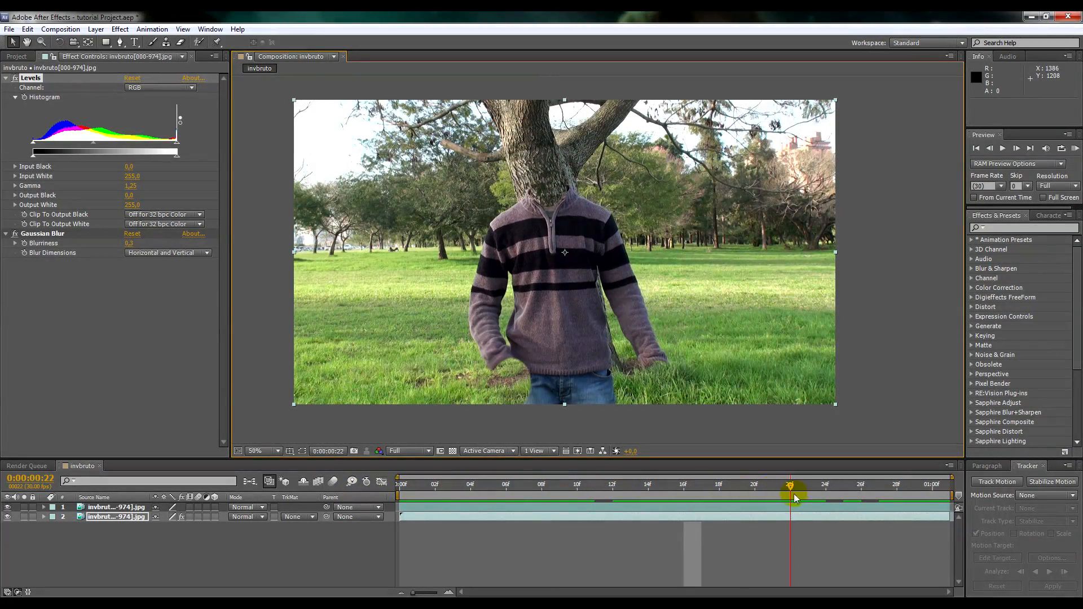
pyautogui.click(503, 170)
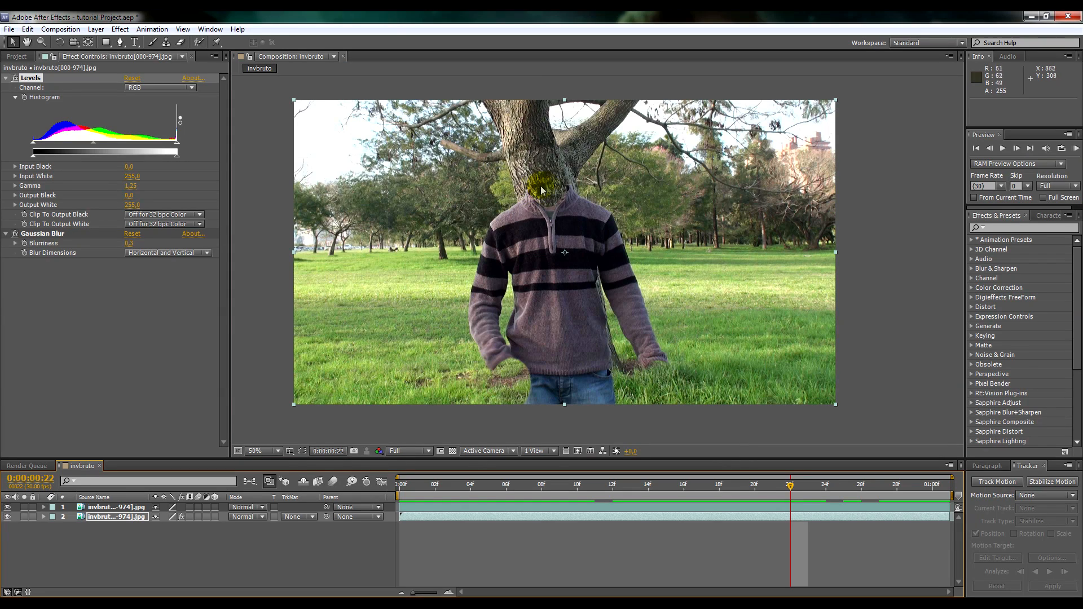
pyautogui.press('Home')
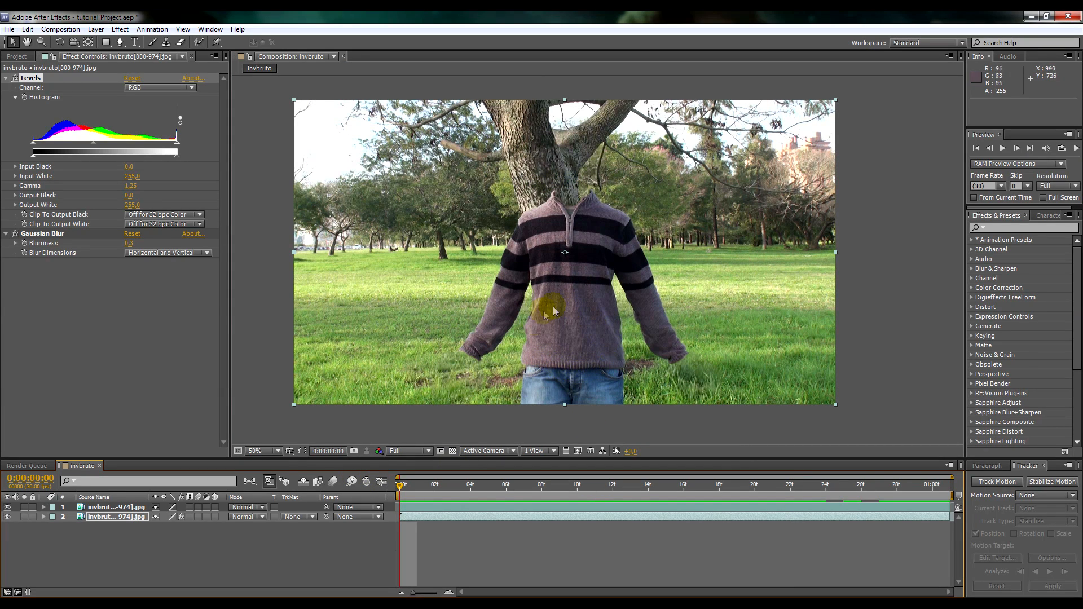
# - Make a copy of the masked footage layer at the first frame and reveal its keyframed mask paths
pyautogui.scroll(2, 546, 370)
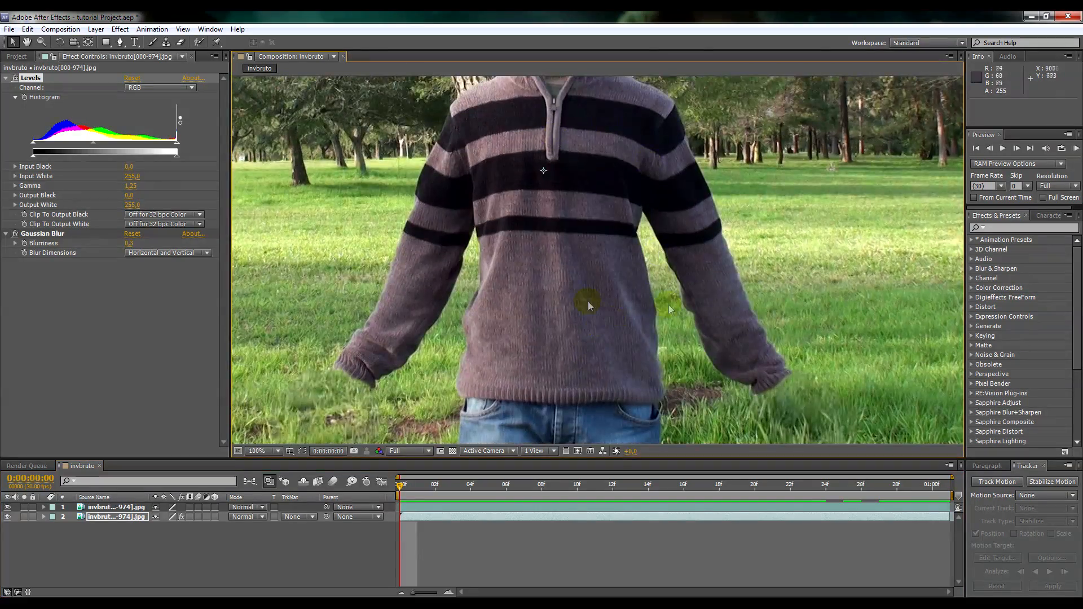
pyautogui.moveTo(574, 167); pyautogui.dragTo(569, 238)
pyautogui.moveTo(528, 318); pyautogui.dragTo(532, 239)
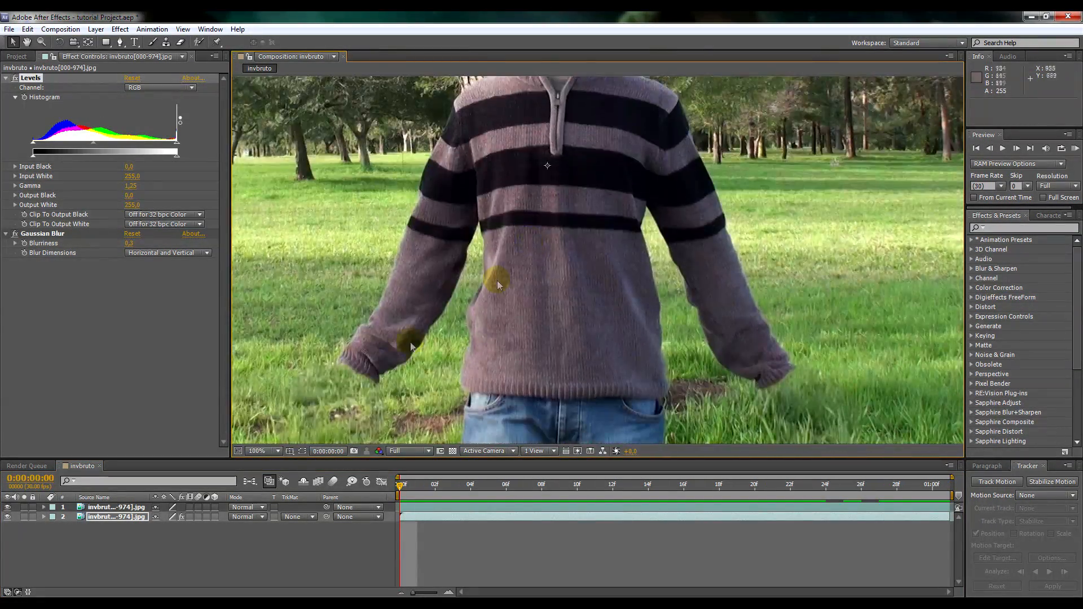
pyautogui.click(104, 531)
pyautogui.hotkey('ctrl', 'v')
pyautogui.press('u')
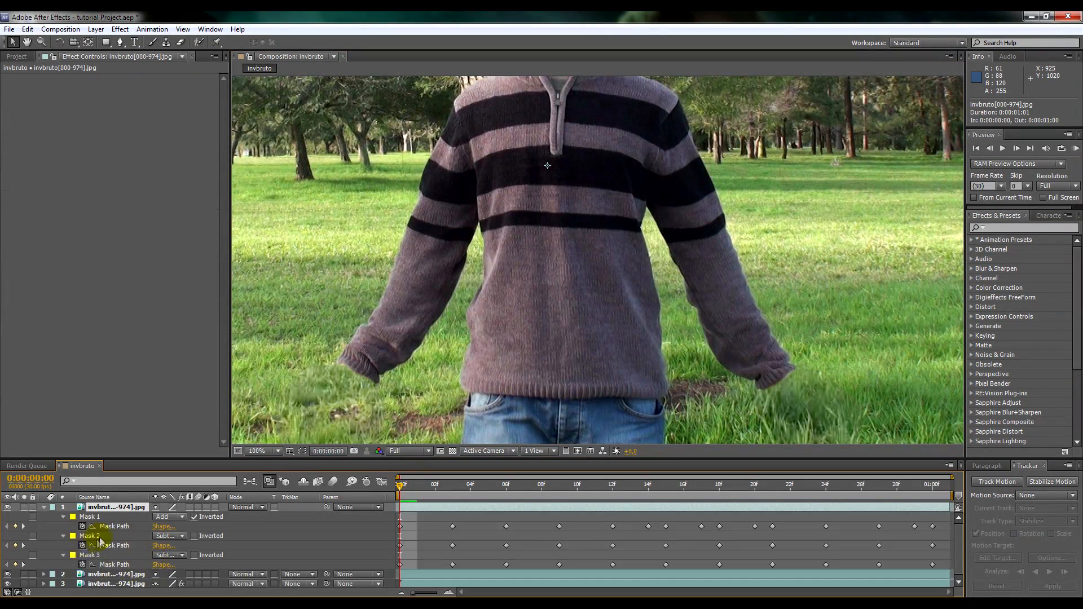
# - Remove all three masks from the copied footage layer
pyautogui.click(93, 522)
pyautogui.press('Delete')
pyautogui.click(94, 522)
pyautogui.press('Delete')
pyautogui.click(94, 522)
pyautogui.press('Delete')
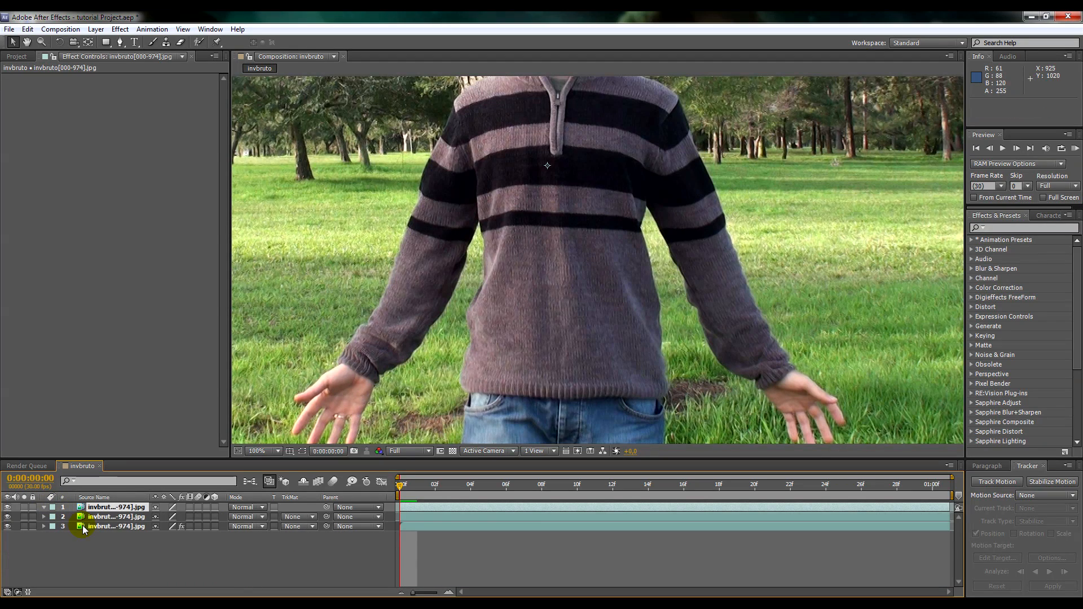
# - Apply Timewarp to the copied layer with Whole Frames and source frame 740, and pre-compose it with all attributes moved into the new composition
pyautogui.rightClick(104, 338)
pyautogui.moveTo(169, 554)
pyautogui.click(310, 553)
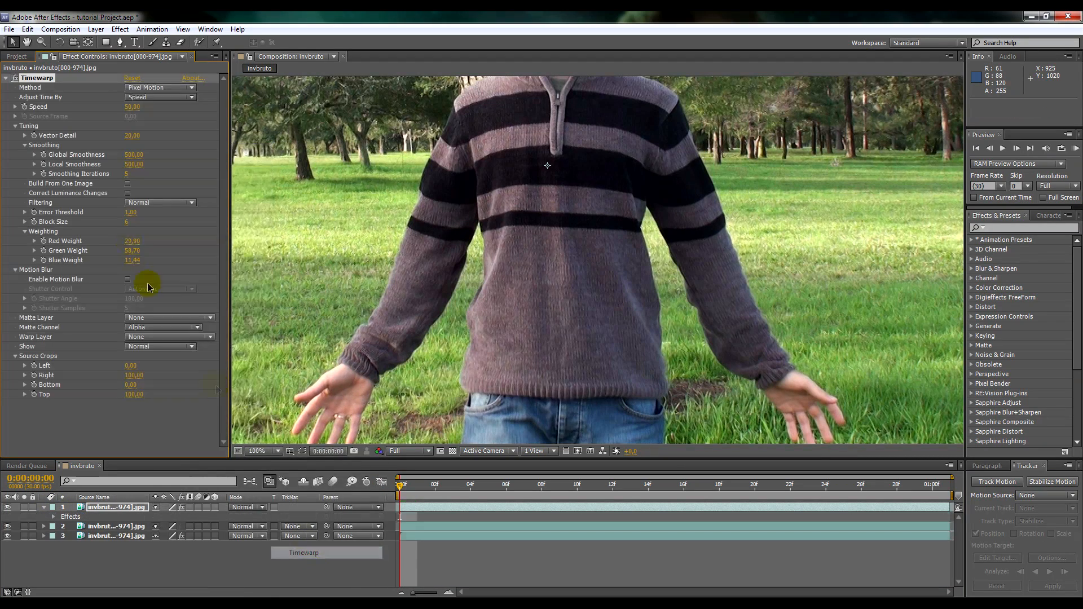
pyautogui.click(169, 88)
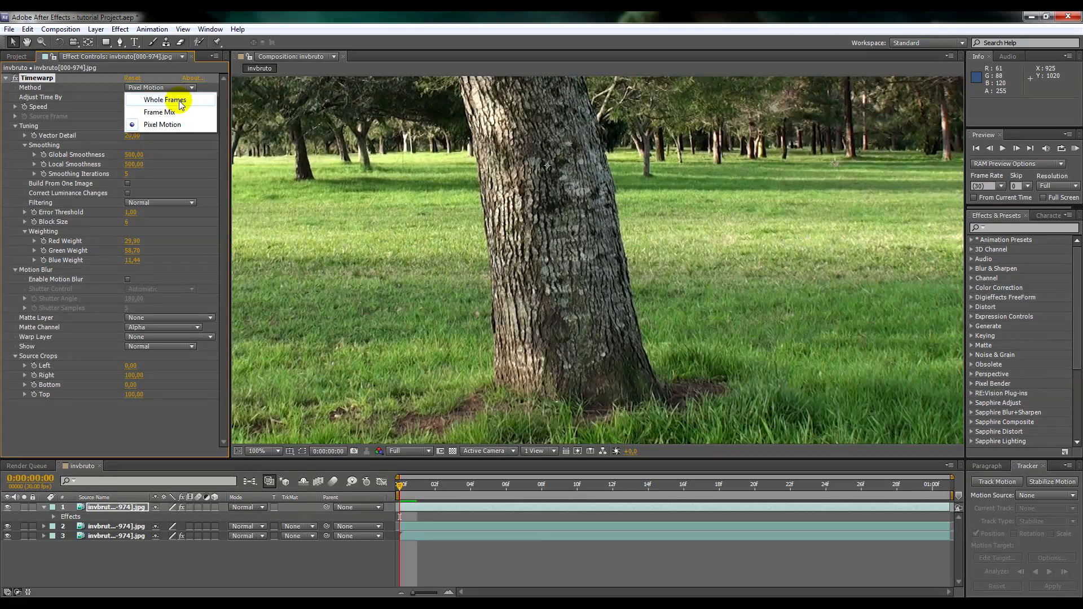
pyautogui.click(181, 105)
pyautogui.click(157, 97)
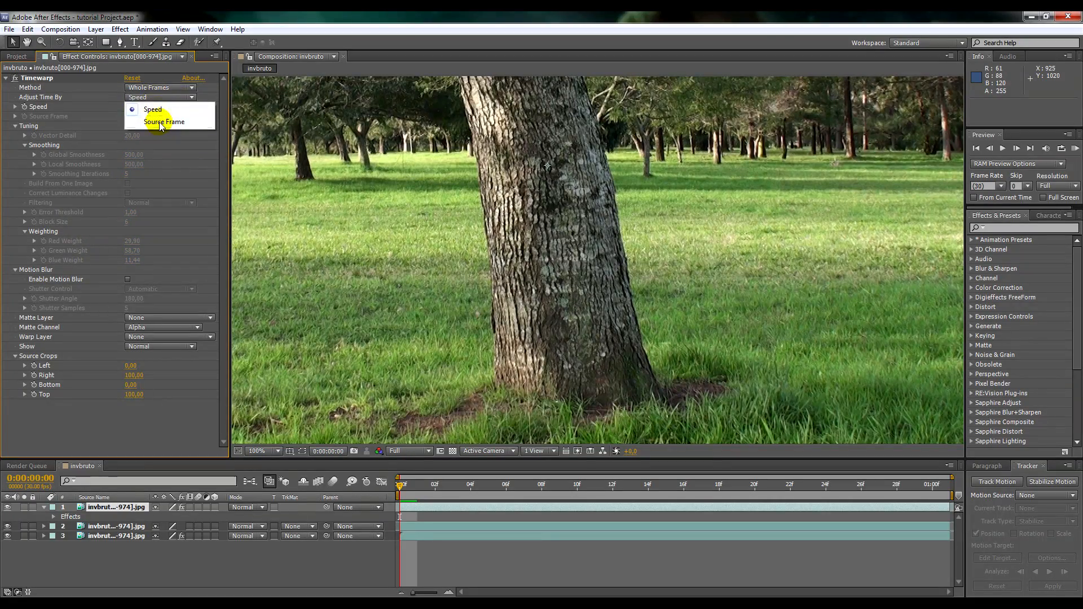
pyautogui.click(161, 123)
pyautogui.moveTo(144, 117); pyautogui.dragTo(178, 123)
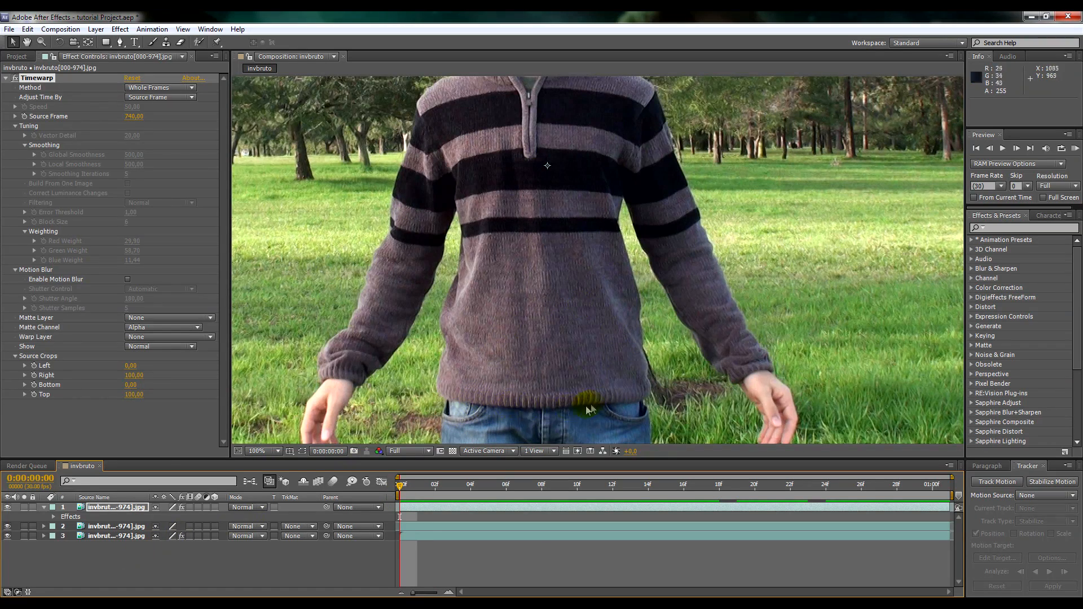
pyautogui.hotkey('ctrl', 'shift', 'c')
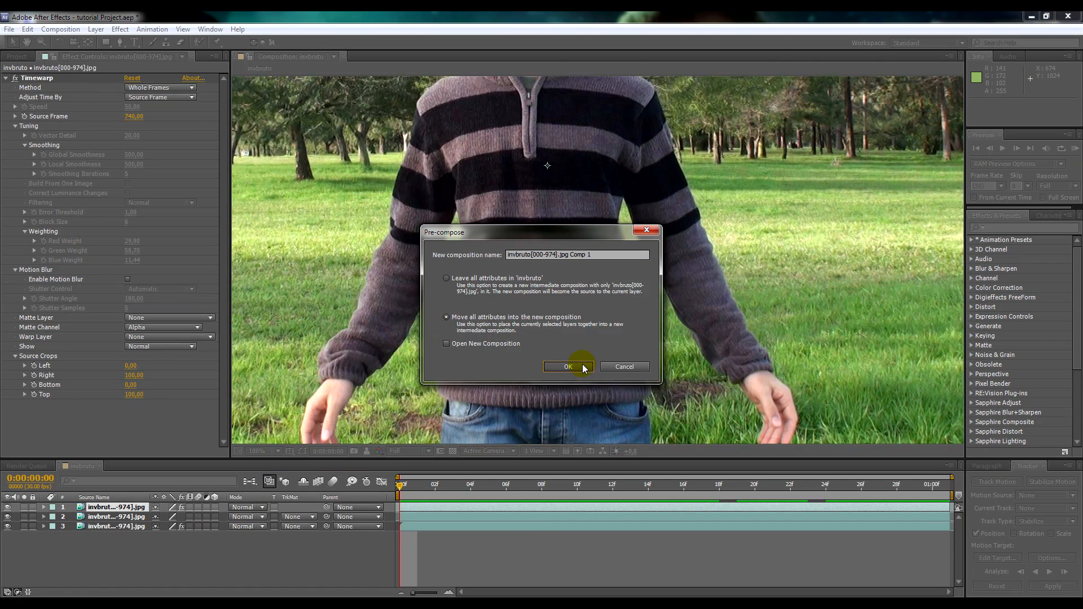
pyautogui.click(582, 364)
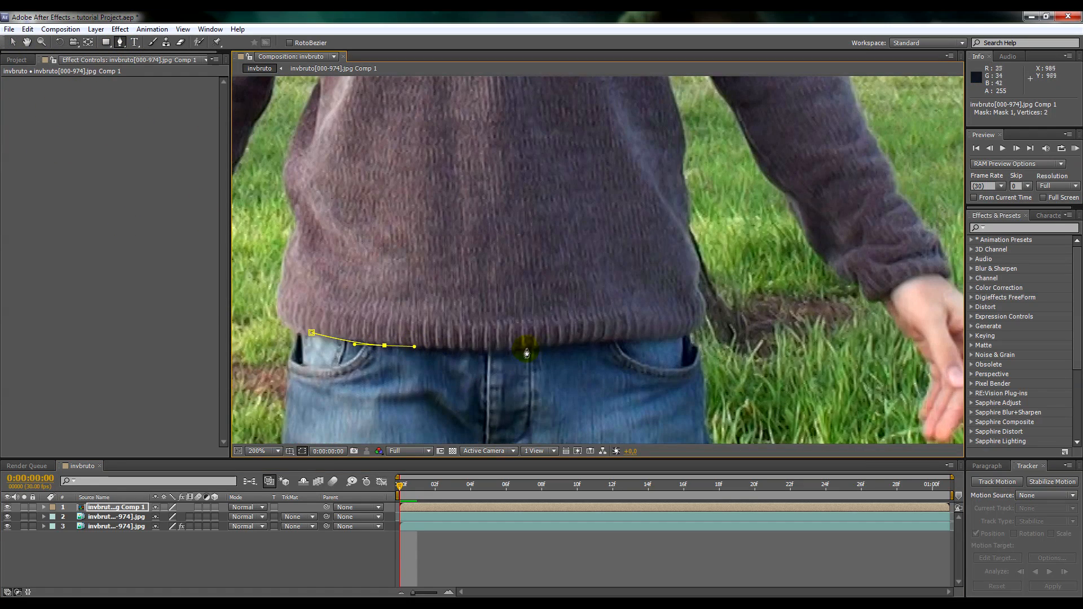
# - Draw a closed eight-point mask on the pre-composed layer along the sweater's bottom hem and around its lower torso
pyautogui.moveTo(526, 349); pyautogui.dragTo(547, 346)
pyautogui.click(663, 341)
pyautogui.moveTo(675, 215); pyautogui.dragTo(666, 179)
pyautogui.moveTo(562, 86); pyautogui.dragTo(514, 89)
pyautogui.moveTo(340, 123); pyautogui.dragTo(325, 148)
pyautogui.moveTo(661, 340); pyautogui.dragTo(680, 336)
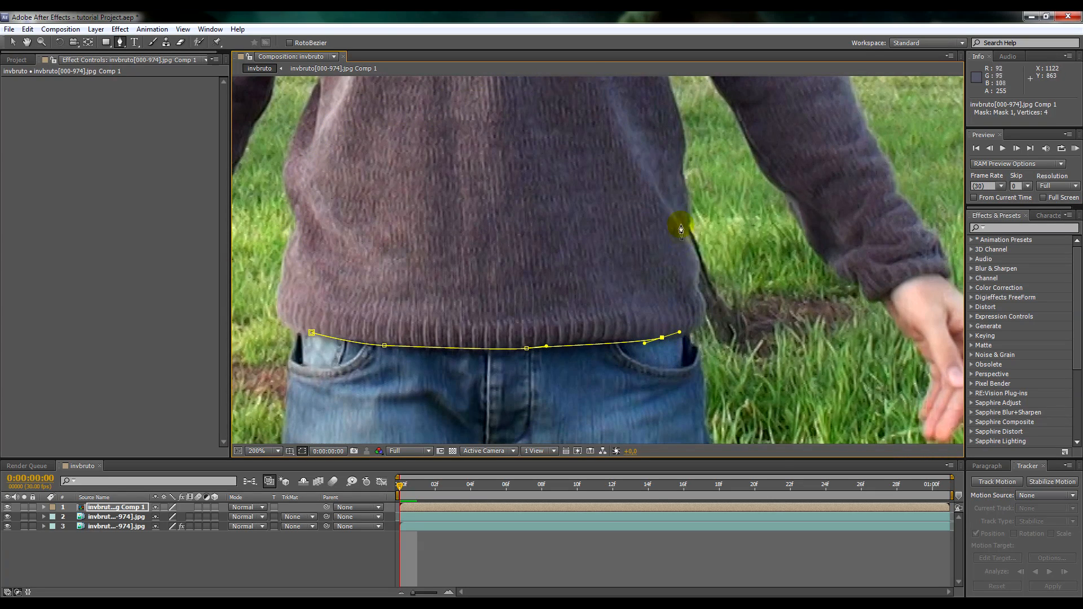
pyautogui.moveTo(676, 216); pyautogui.dragTo(665, 180)
pyautogui.moveTo(563, 87); pyautogui.dragTo(514, 89)
pyautogui.moveTo(340, 123); pyautogui.dragTo(307, 169)
pyautogui.moveTo(289, 240); pyautogui.dragTo(298, 291)
pyautogui.click(311, 336)
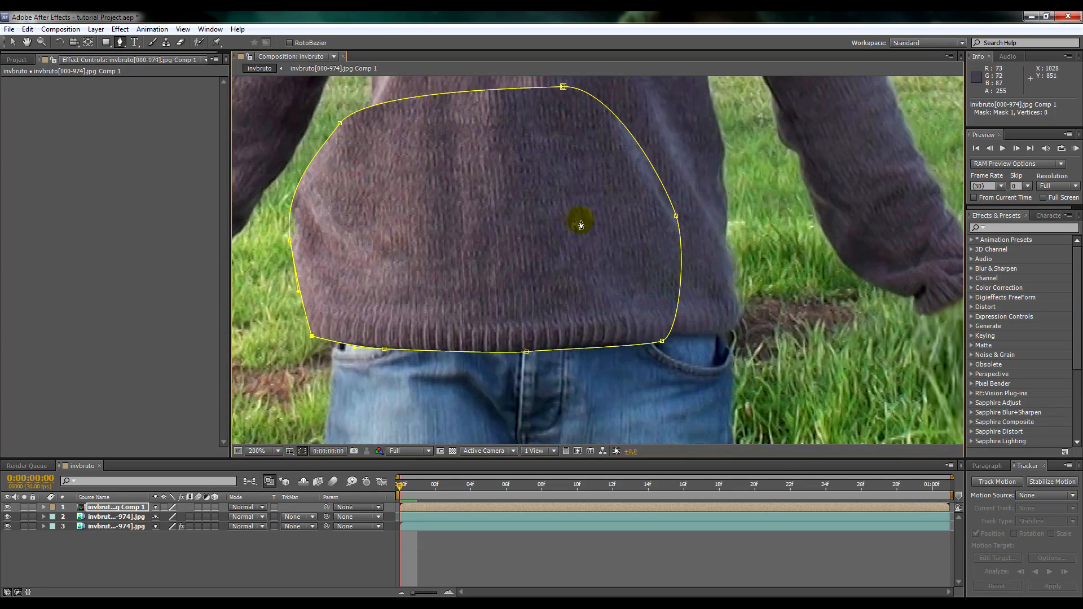
# - Set the patch mask's feather to 5 pixels and hide the mask outline
pyautogui.click(11, 44)
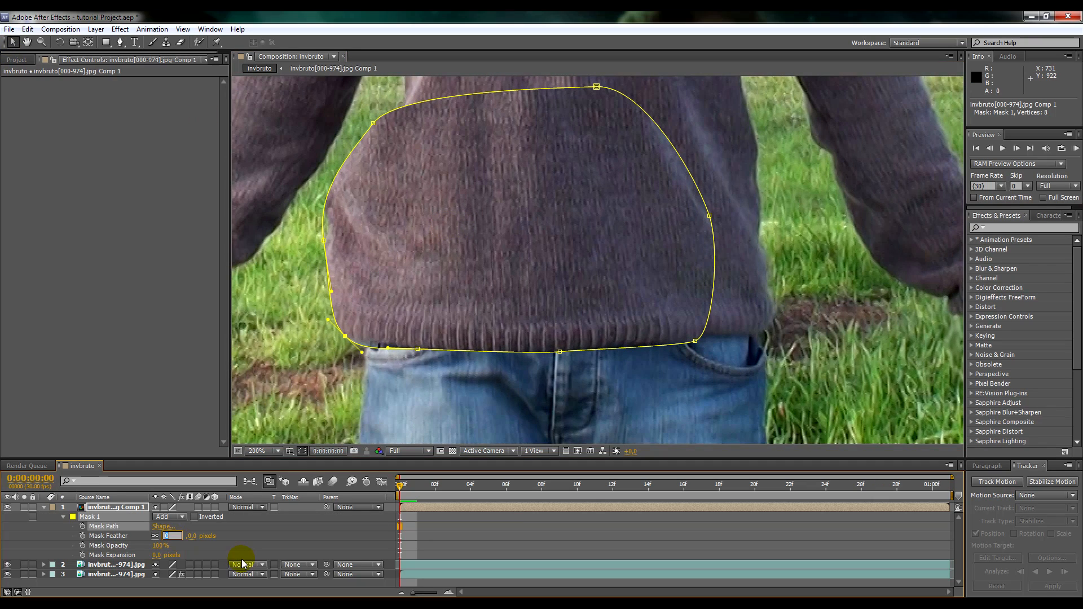
pyautogui.write('5')
pyautogui.press('Return')
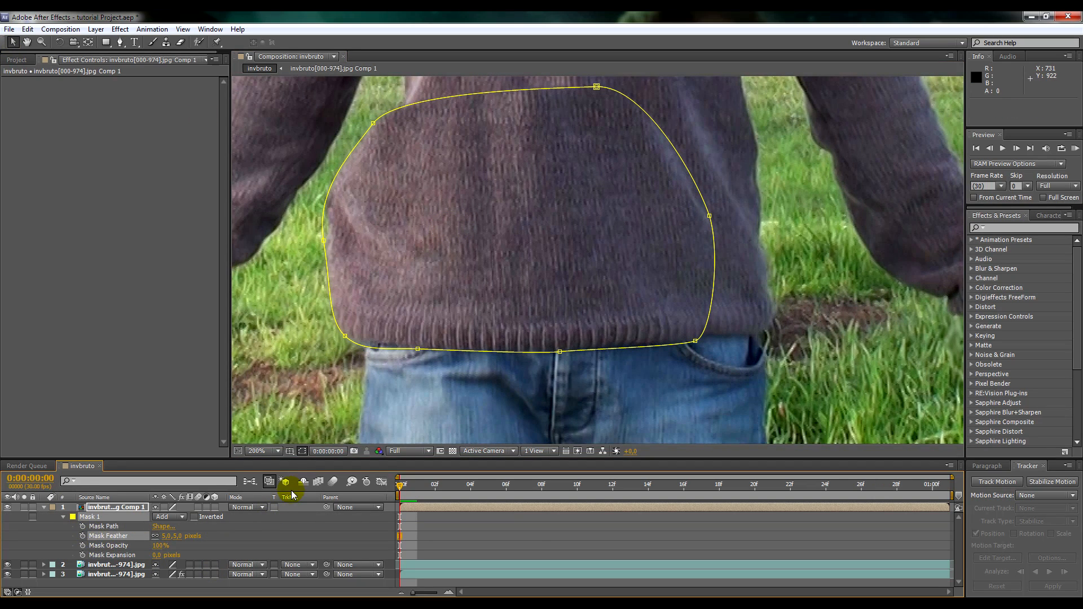
pyautogui.click(303, 450)
pyautogui.click(44, 507)
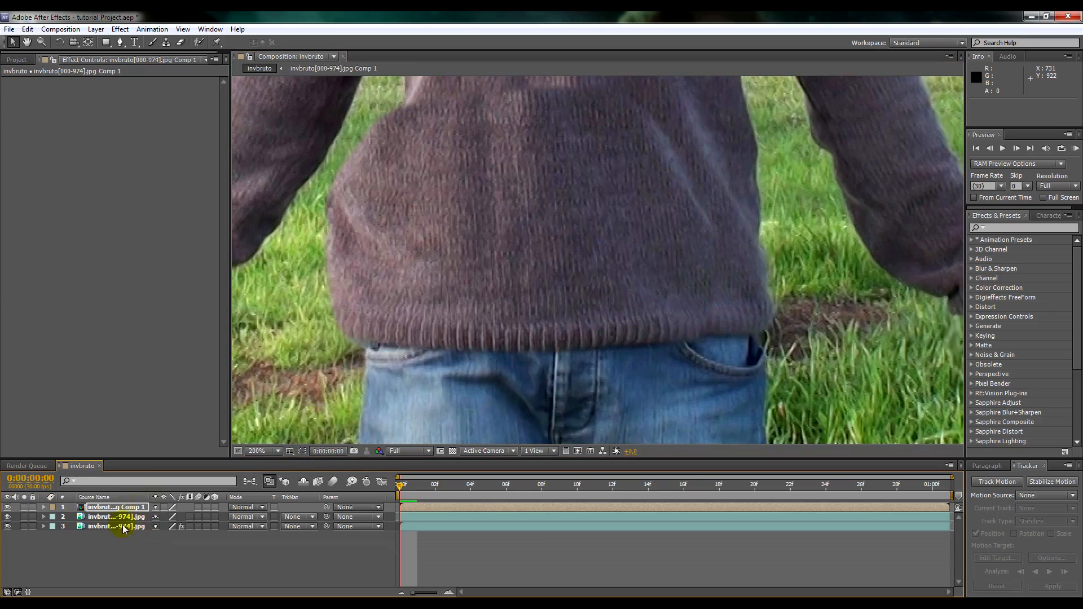
# - Place the sweater patch layer beneath the masked footage layer and move the patch up behind the collar
pyautogui.scroll(-2, 418, 294)
pyautogui.moveTo(503, 338); pyautogui.dragTo(508, 243)
pyautogui.moveTo(127, 512); pyautogui.dragTo(126, 522)
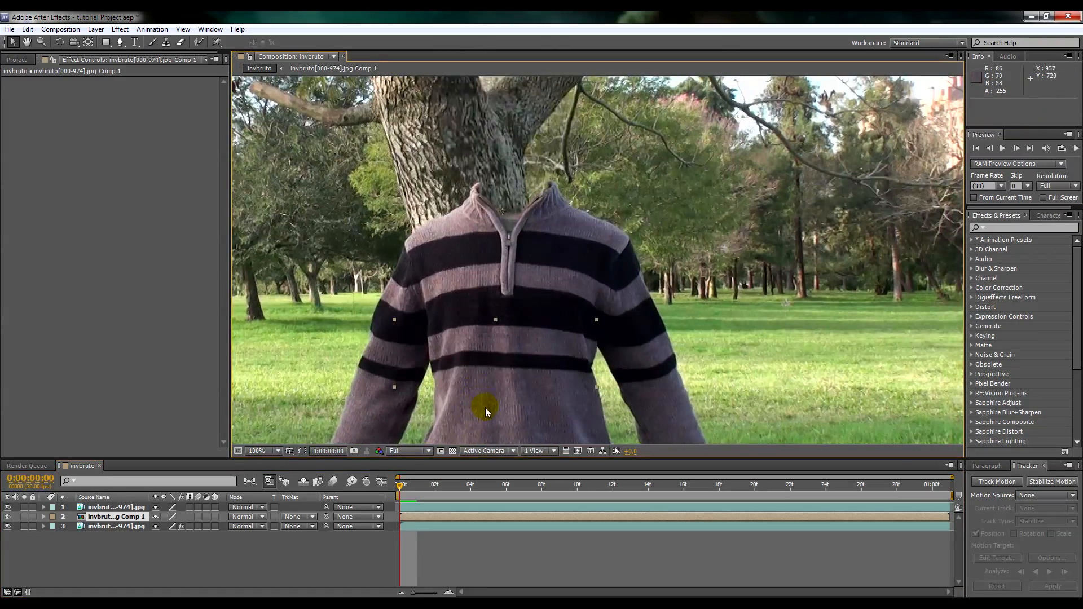
pyautogui.moveTo(485, 407); pyautogui.dragTo(523, 207)
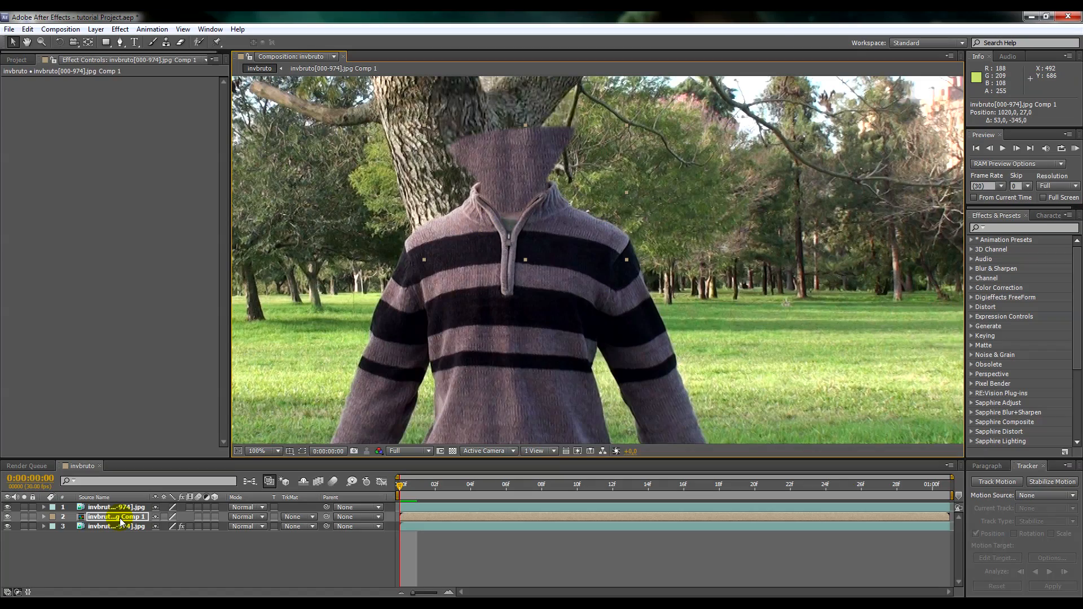
# - Rotate the sweater patch to 145° and reposition it over the neck opening
pyautogui.press('r')
pyautogui.moveTo(170, 528); pyautogui.dragTo(252, 525)
pyautogui.moveTo(507, 154); pyautogui.dragTo(518, 237)
pyautogui.scroll(-2, 519, 238)
pyautogui.moveTo(512, 109); pyautogui.dragTo(551, 246)
# - Move the patch layer's anchor point to the middle of the visible patch, and fit the patch into the collar at 182° rotation
pyautogui.click(88, 41)
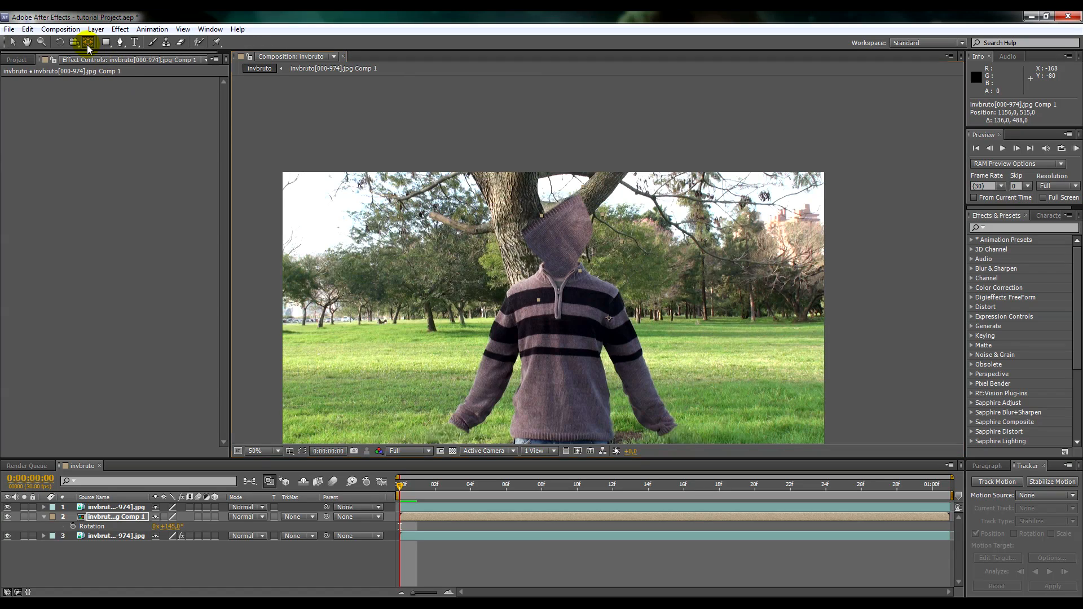
pyautogui.moveTo(608, 321); pyautogui.dragTo(561, 246)
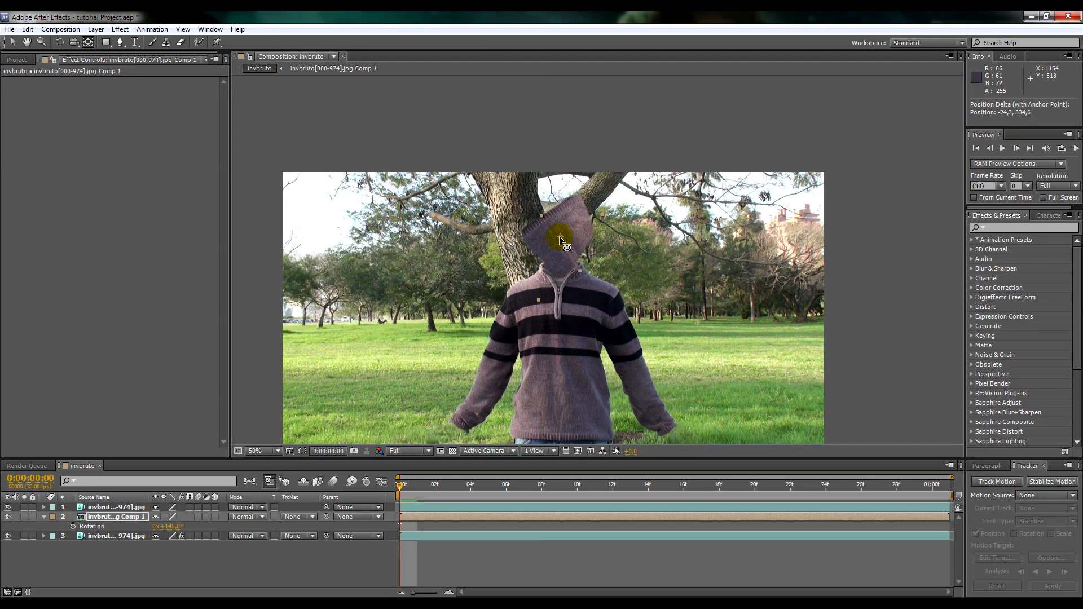
pyautogui.click(13, 43)
pyautogui.moveTo(563, 223); pyautogui.dragTo(564, 264)
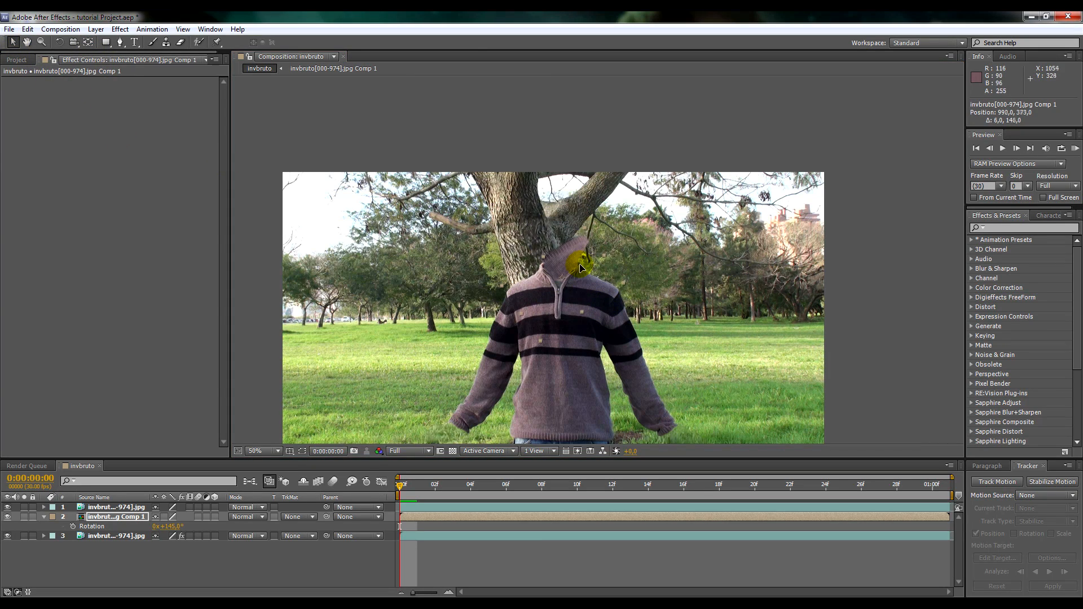
pyautogui.moveTo(170, 531); pyautogui.dragTo(200, 521)
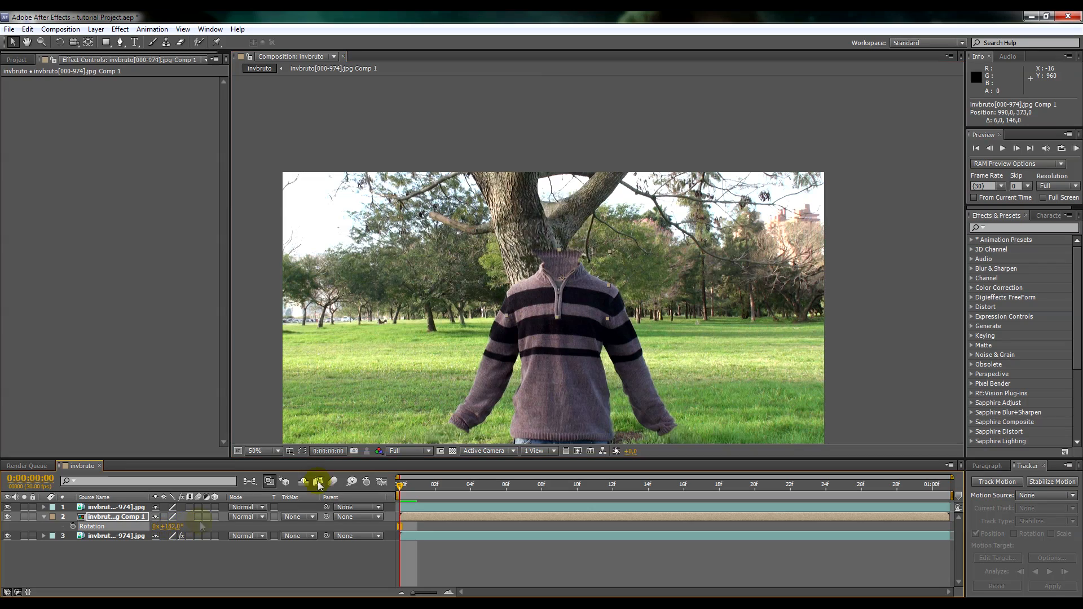
# - Lower the patch inside the collar as its inner back edge and fine-tune its rotation to 179°
pyautogui.scroll(2, 580, 287)
pyautogui.moveTo(523, 259); pyautogui.dragTo(533, 282)
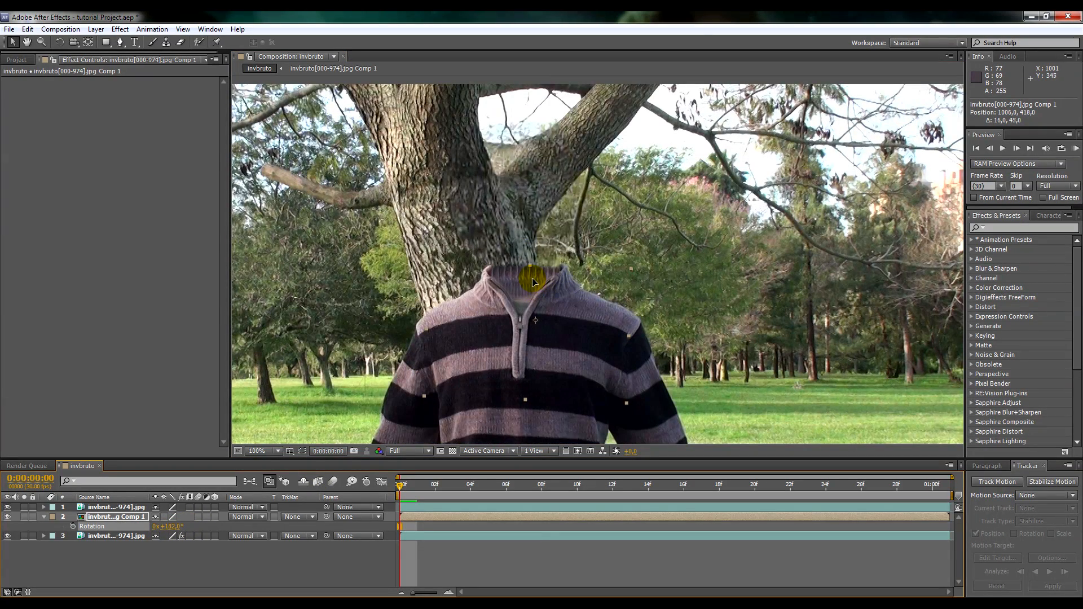
pyautogui.moveTo(173, 524); pyautogui.dragTo(172, 526)
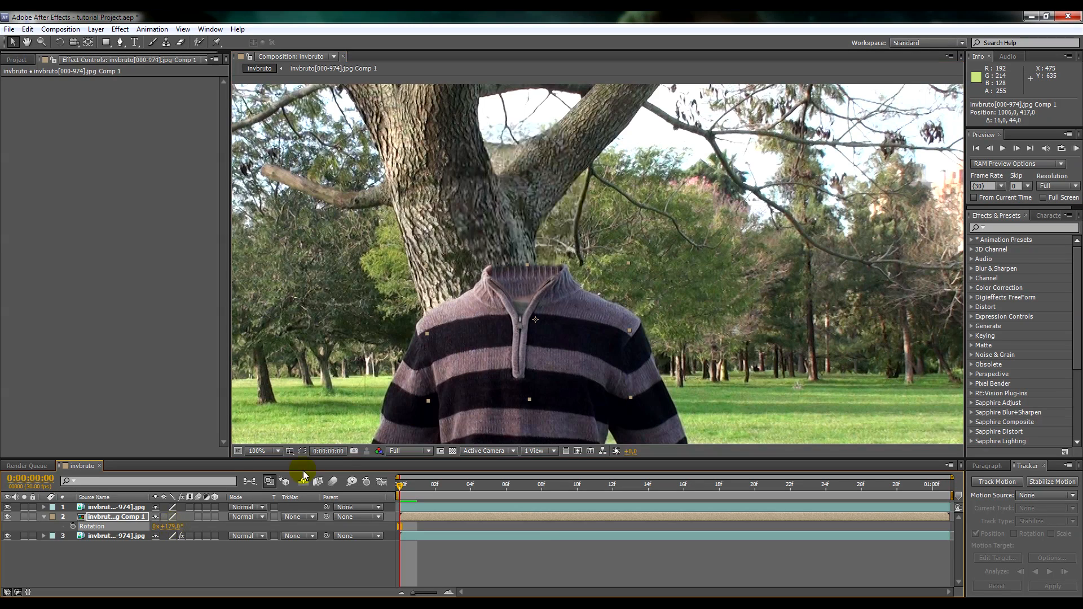
pyautogui.moveTo(523, 300); pyautogui.dragTo(522, 303)
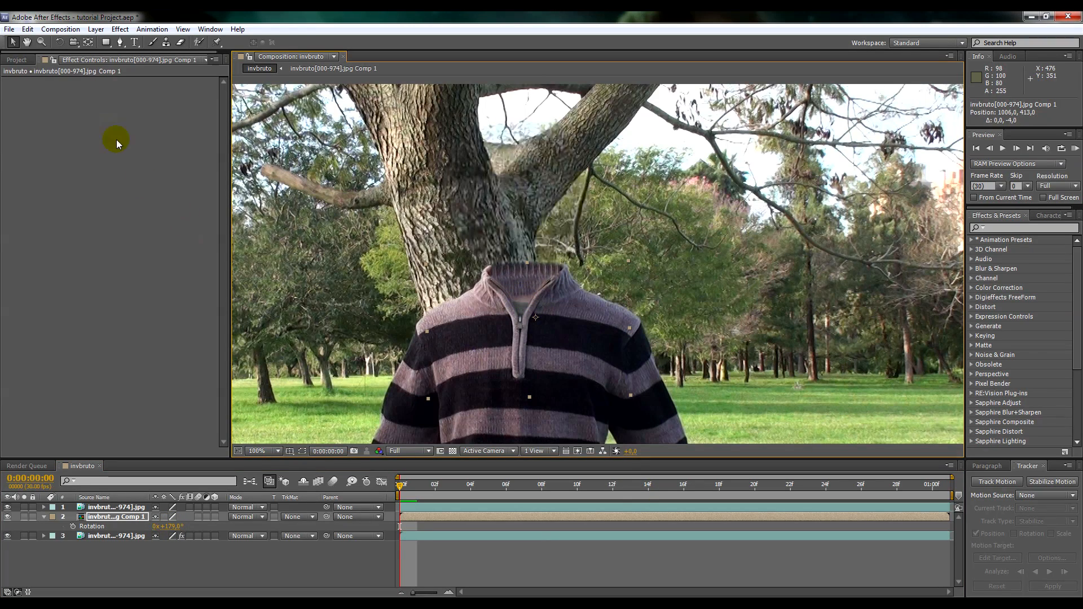
# - Apply a Curves effect to the patch layer and bend the RGB curve down in the shadows to darken the collar's inside
pyautogui.rightClick(124, 180)
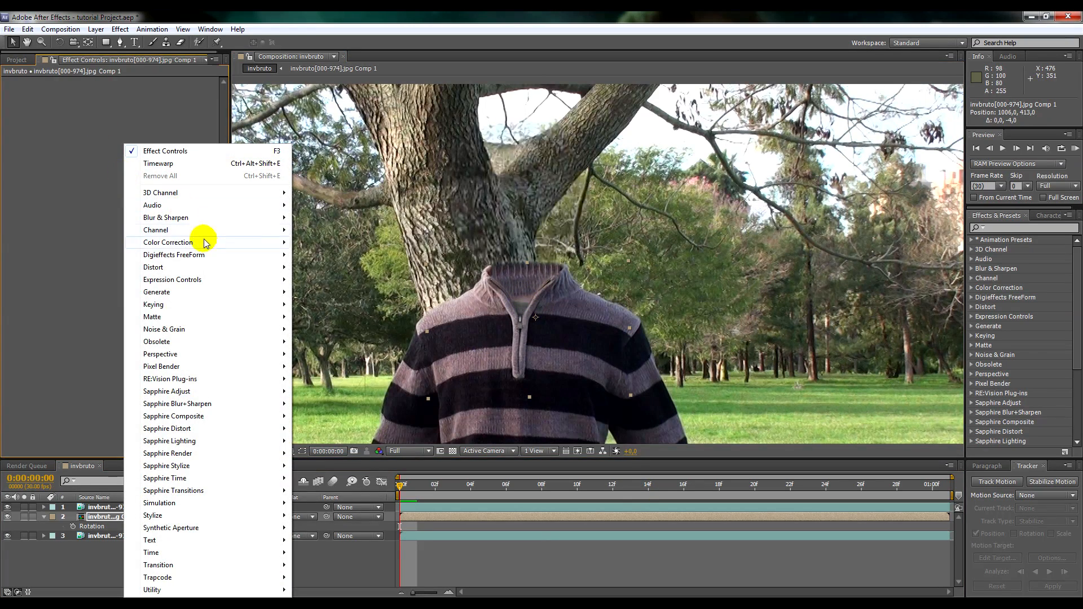
pyautogui.moveTo(203, 242)
pyautogui.click(319, 439)
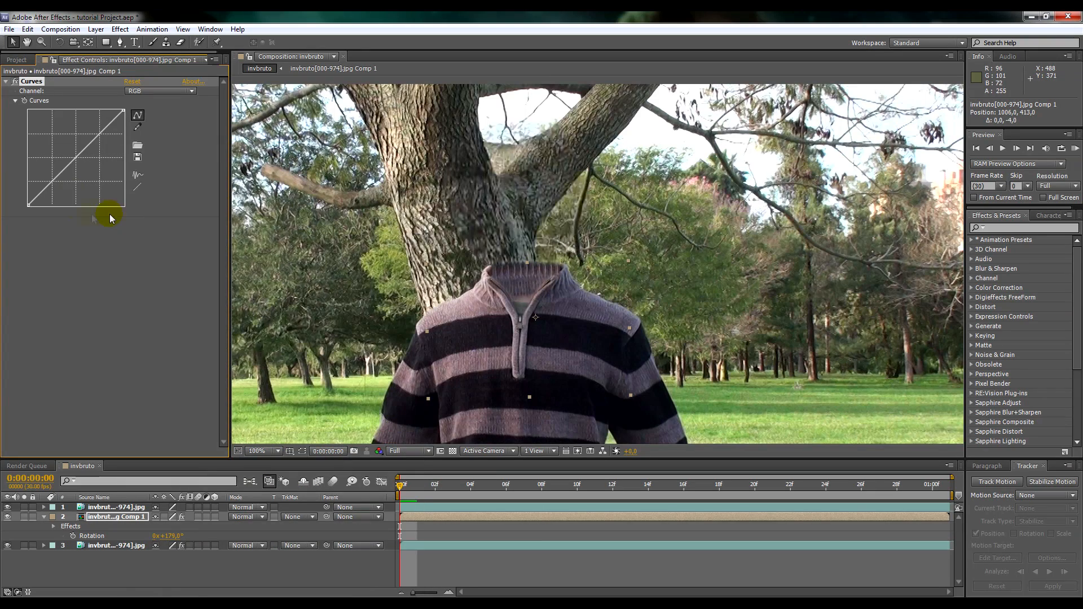
pyautogui.moveTo(56, 173)
pyautogui.mouseDown()
pyautogui.moveTo(81, 191)
pyautogui.moveTo(68, 185)
pyautogui.mouseUp()
pyautogui.moveTo(88, 154); pyautogui.dragTo(92, 151)
pyautogui.moveTo(66, 185)
pyautogui.mouseDown()
pyautogui.moveTo(90, 145)
pyautogui.moveTo(62, 192)
pyautogui.mouseUp()
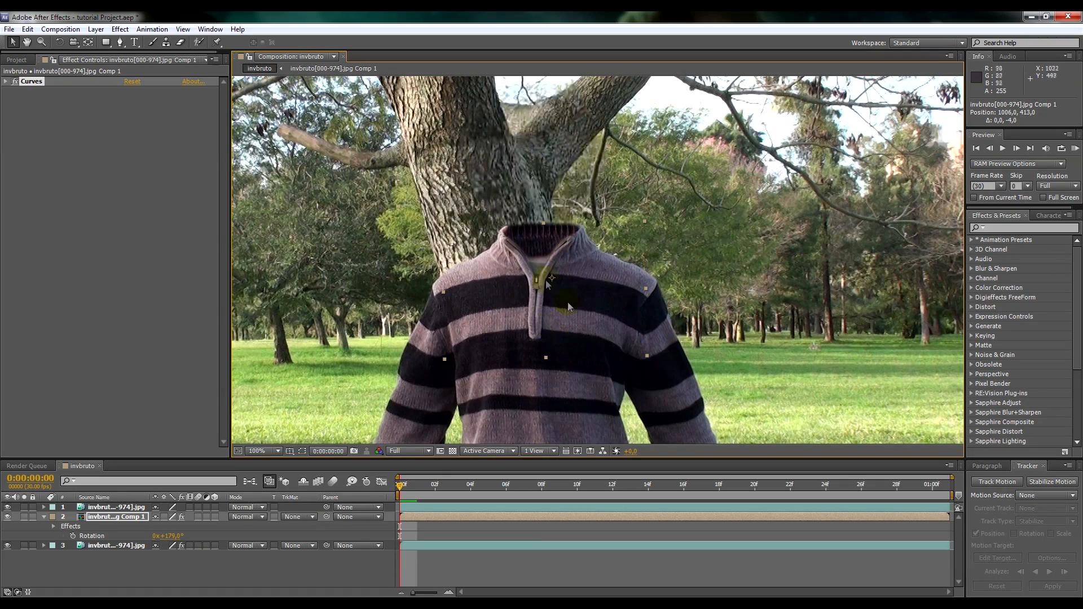
# - Keyframe the patch's position every three frames from frame 0 to frame 12 to follow the moving collar
pyautogui.press('p')
pyautogui.click(73, 527)
pyautogui.press('pagedown')
pyautogui.press('pagedown')
pyautogui.press('pagedown')
pyautogui.press('pageup')
pyautogui.press('pageup')
pyautogui.press('pageup')
pyautogui.moveTo(543, 245); pyautogui.dragTo(523, 254)
pyautogui.press('pagedown')
pyautogui.press('pagedown')
pyautogui.press('pagedown')
pyautogui.press('pagedown')
pyautogui.press('pagedown')
pyautogui.press('pagedown')
pyautogui.press('pagedown')
pyautogui.press('pagedown')
pyautogui.press('pagedown')
pyautogui.press('pagedown')
pyautogui.press('pagedown')
pyautogui.press('pagedown')
pyautogui.press('pageup')
pyautogui.press('pageup')
pyautogui.press('pageup')
pyautogui.press('pageup')
pyautogui.press('pageup')
pyautogui.press('pageup')
pyautogui.press('pageup')
pyautogui.press('pageup')
pyautogui.press('pageup')
pyautogui.press('pageup')
pyautogui.press('pageup')
pyautogui.press('pageup')
pyautogui.press('pagedown')
pyautogui.press('pagedown')
pyautogui.press('pagedown')
pyautogui.press('pagedown')
pyautogui.press('pagedown')
pyautogui.press('pagedown')
pyautogui.press('pagedown')
pyautogui.press('pagedown')
pyautogui.press('pagedown')
pyautogui.press('pagedown')
pyautogui.press('pagedown')
pyautogui.press('pagedown')
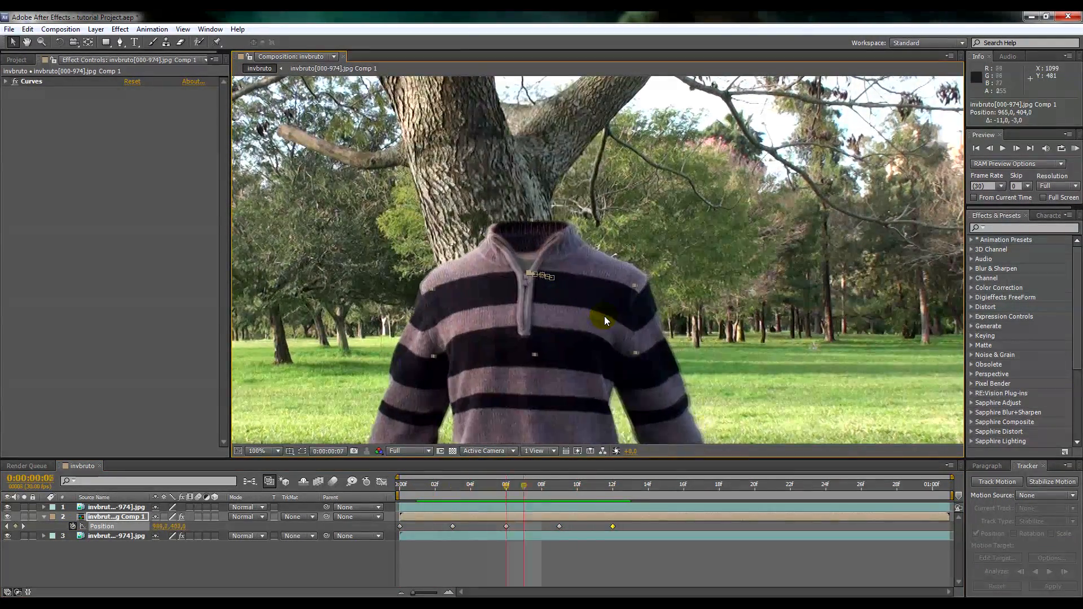
# - Review the patch's motion across the keyframed frames and keyframe its position at frame 15 to match the collar
pyautogui.press('pageup')
pyautogui.press('pageup')
pyautogui.press('pageup')
pyautogui.press('pageup')
pyautogui.press('pageup')
pyautogui.press('pageup')
pyautogui.press('pageup')
pyautogui.press('pageup')
pyautogui.press('pageup')
pyautogui.press('pageup')
pyautogui.press('pageup')
pyautogui.press('pagedown')
pyautogui.press('pagedown')
pyautogui.press('pagedown')
pyautogui.press('pagedown')
pyautogui.press('pagedown')
pyautogui.press('pagedown')
pyautogui.press('pagedown')
pyautogui.press('pagedown')
pyautogui.press('pagedown')
pyautogui.press('pagedown')
pyautogui.press('pagedown')
pyautogui.press('pagedown')
pyautogui.press('pagedown')
pyautogui.press('pagedown')
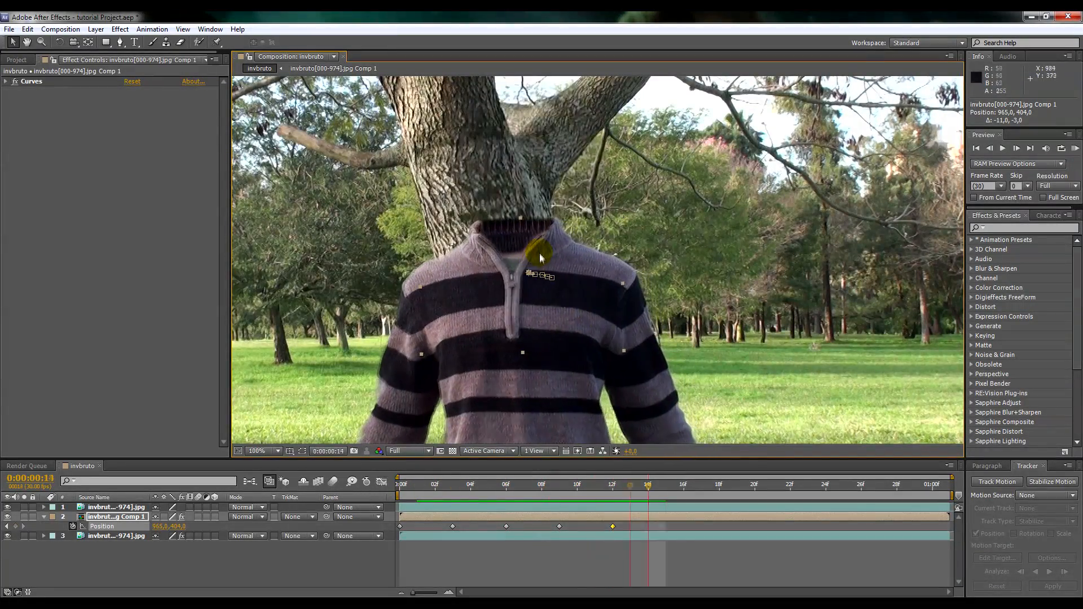
pyautogui.moveTo(539, 251); pyautogui.dragTo(531, 249)
# - Keyframe the patch's rotation at 176° on frame 15 and adjust its rotation on the first frame
pyautogui.press('r')
pyautogui.click(73, 526)
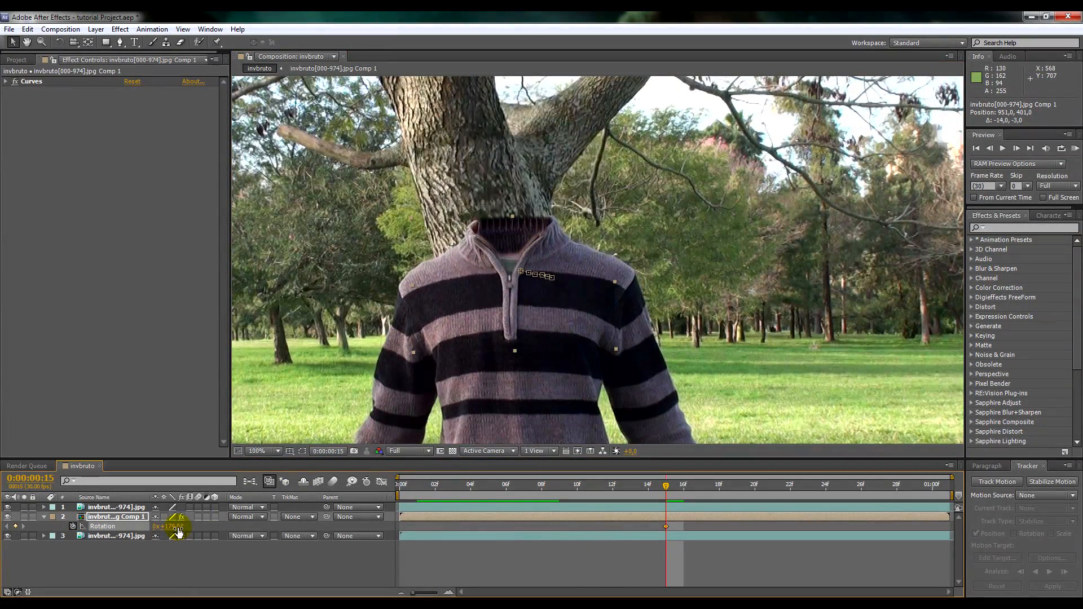
pyautogui.moveTo(174, 526); pyautogui.dragTo(172, 526)
pyautogui.moveTo(665, 486); pyautogui.dragTo(334, 496)
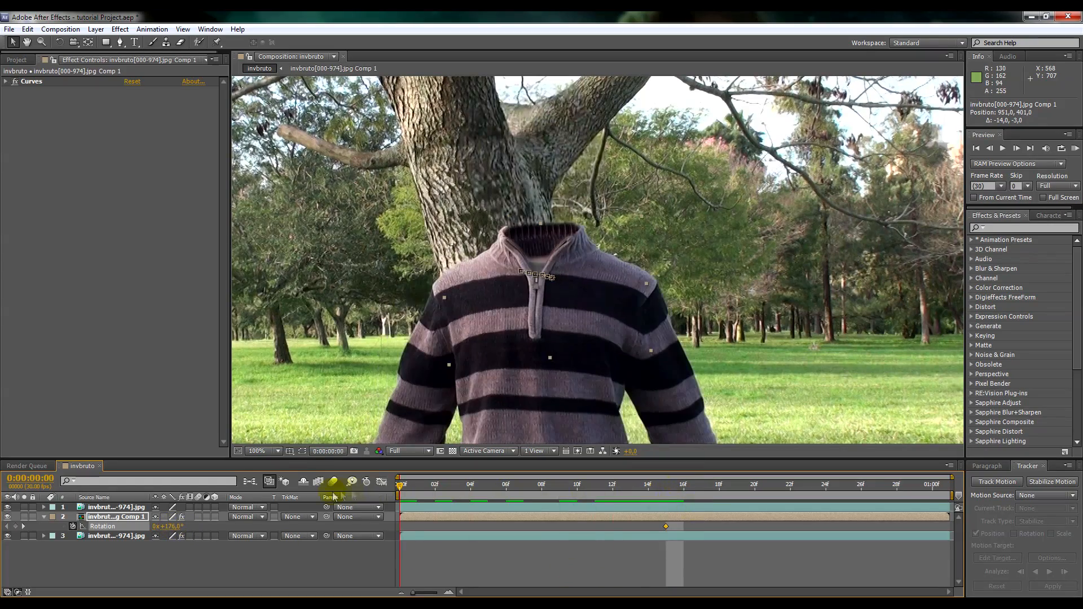
pyautogui.moveTo(174, 527); pyautogui.dragTo(170, 526)
pyautogui.moveTo(400, 487); pyautogui.dragTo(678, 500)
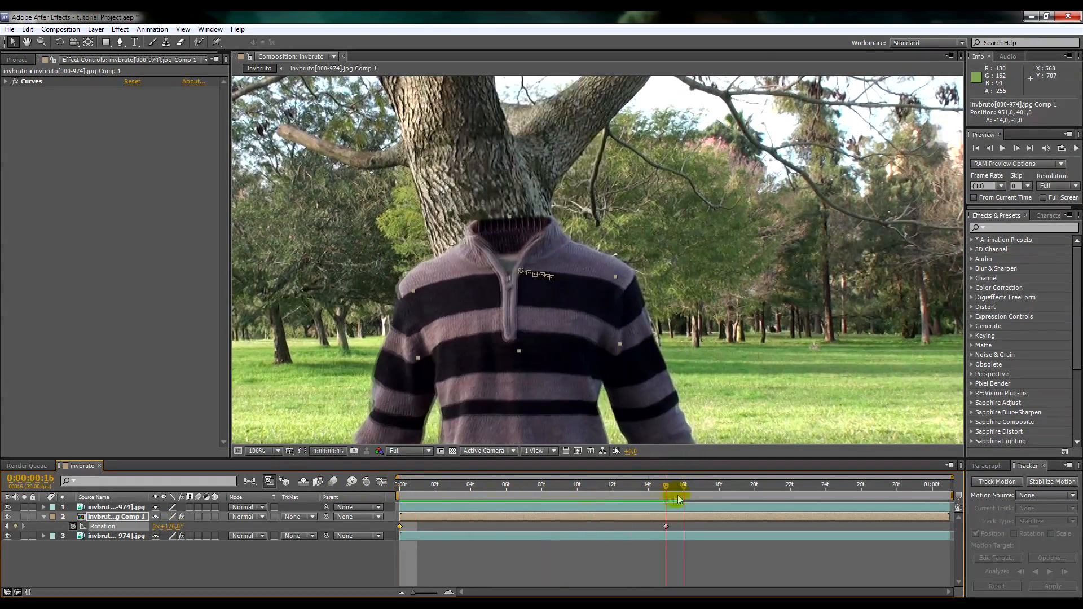
# - Keyframe the patch's position at frames 18, 21 and 24 to keep it inside the collar
pyautogui.press('p')
pyautogui.press('pagedown')
pyautogui.press('pagedown')
pyautogui.press('pagedown')
pyautogui.moveTo(519, 238); pyautogui.dragTo(496, 234)
pyautogui.press('pagedown')
pyautogui.press('pagedown')
pyautogui.press('pagedown')
pyautogui.press('pagedown')
pyautogui.press('pagedown')
pyautogui.press('pagedown')
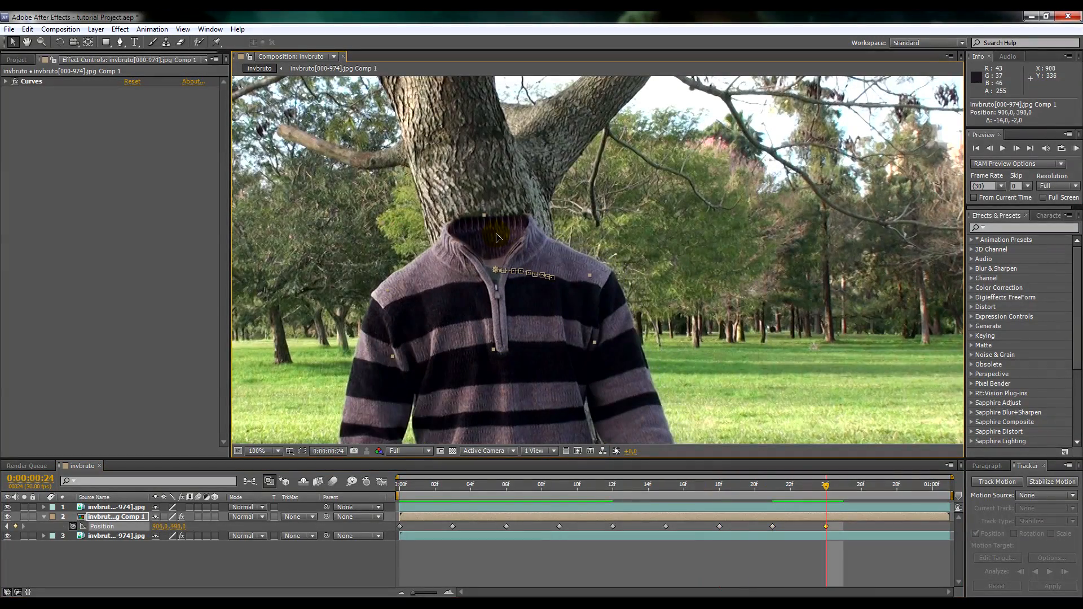
# - Adjust the patch's rotation at frame 24 to match the tilt of the collar
pyautogui.press('r')
pyautogui.moveTo(170, 526); pyautogui.dragTo(170, 526)
pyautogui.press('p')
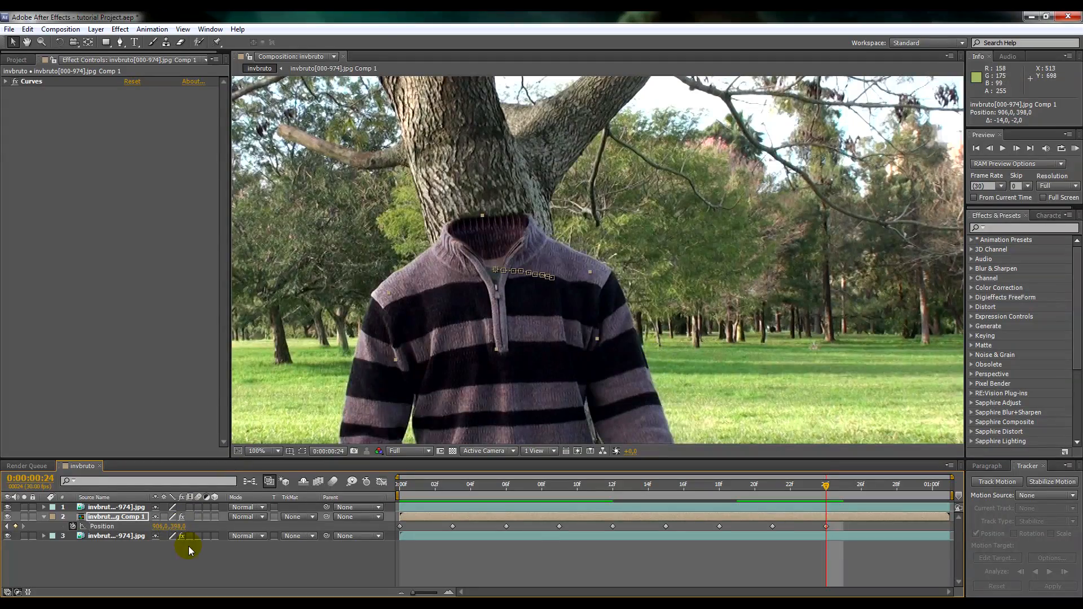
# - Keyframe the patch's position at frame 27 and at 0:00:01:00, and play back the animation
pyautogui.press('pagedown')
pyautogui.press('pagedown')
pyautogui.press('pagedown')
pyautogui.moveTo(478, 243); pyautogui.dragTo(466, 243)
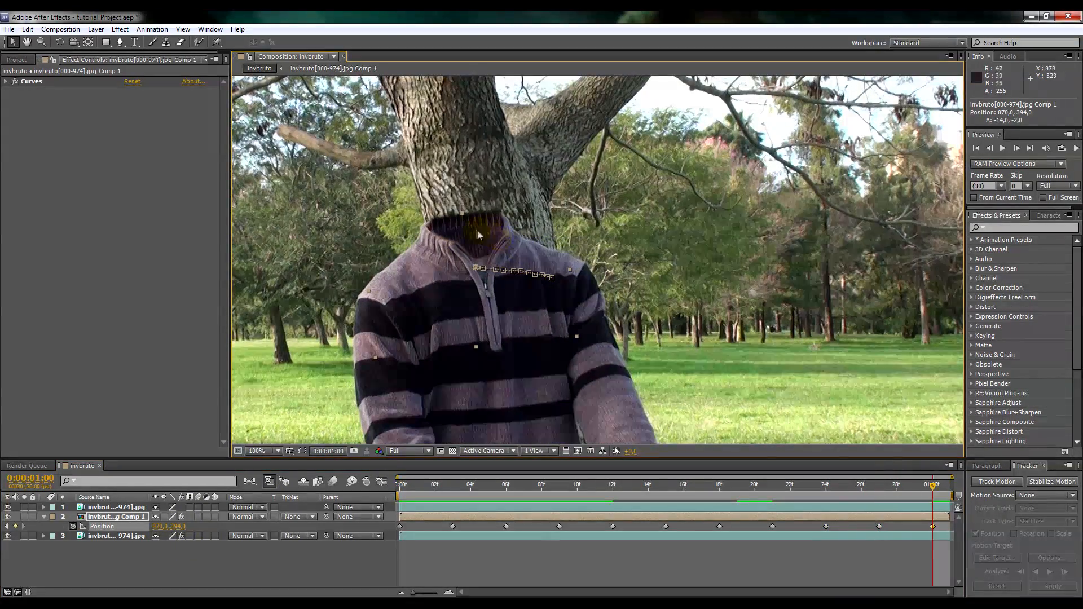
pyautogui.press('space')
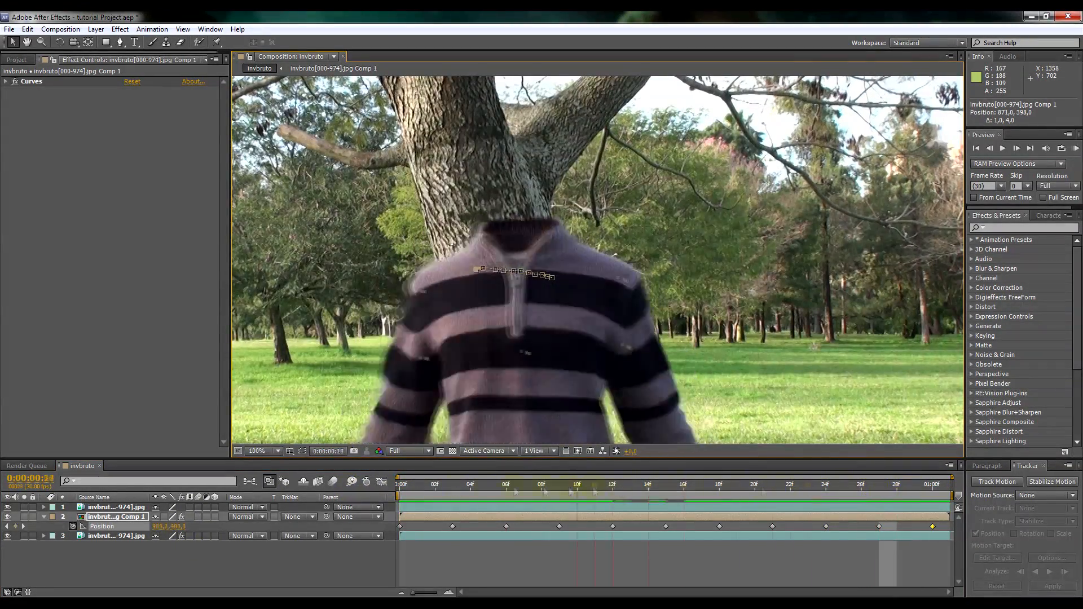
# - Deepen the shadows in the patch's Curves effect while viewing frame 24
pyautogui.moveTo(891, 490); pyautogui.dragTo(826, 510)
pyautogui.click(44, 517)
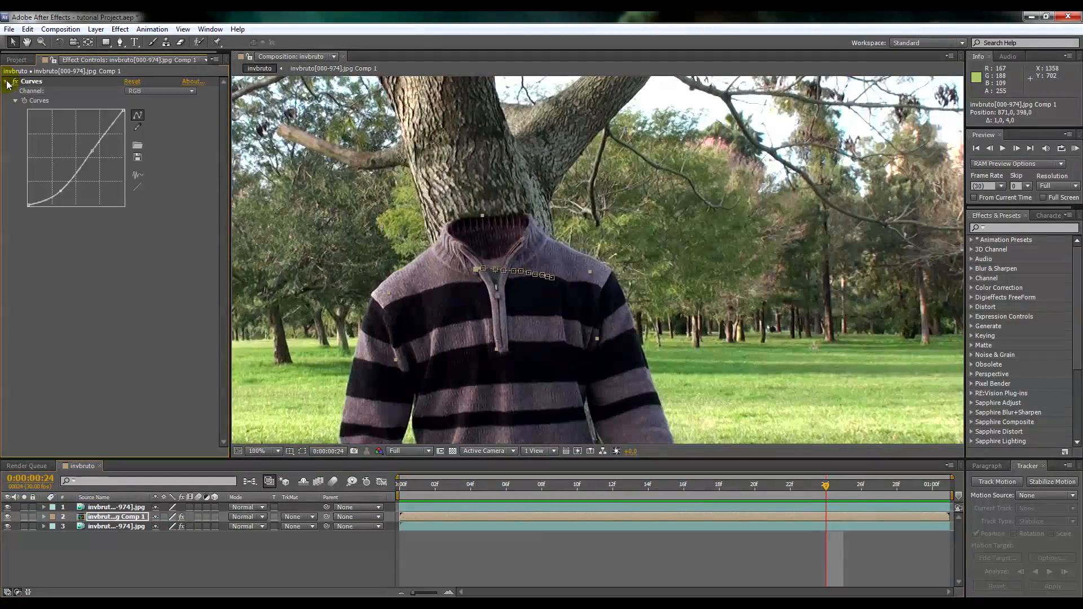
pyautogui.click(6, 81)
pyautogui.moveTo(63, 192); pyautogui.dragTo(64, 194)
pyautogui.click(697, 498)
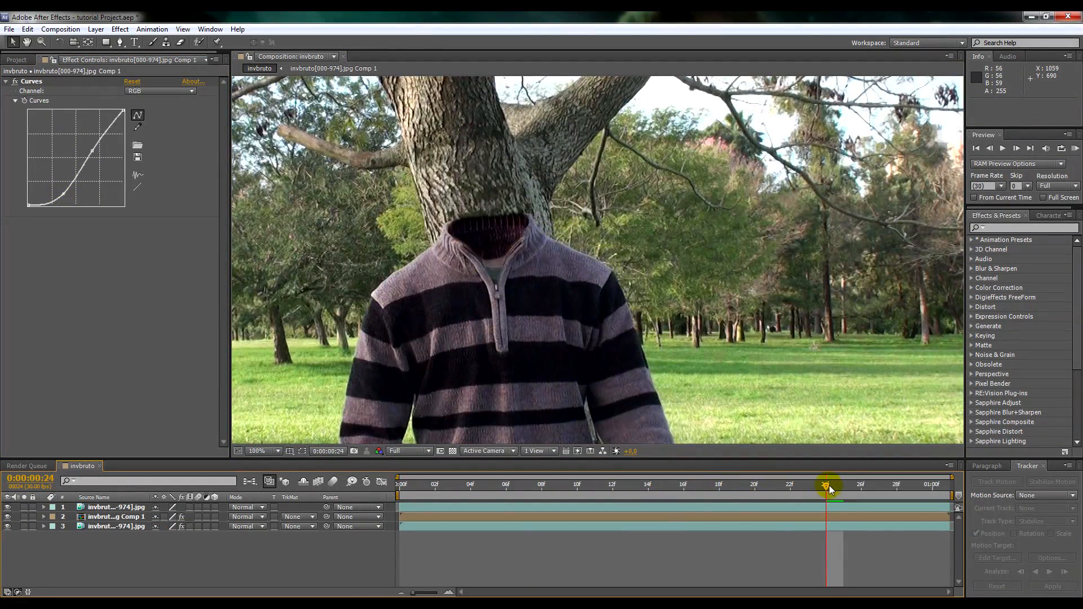
# - Play back the animation, and examine the whole composition at the first frame
pyautogui.press('space')
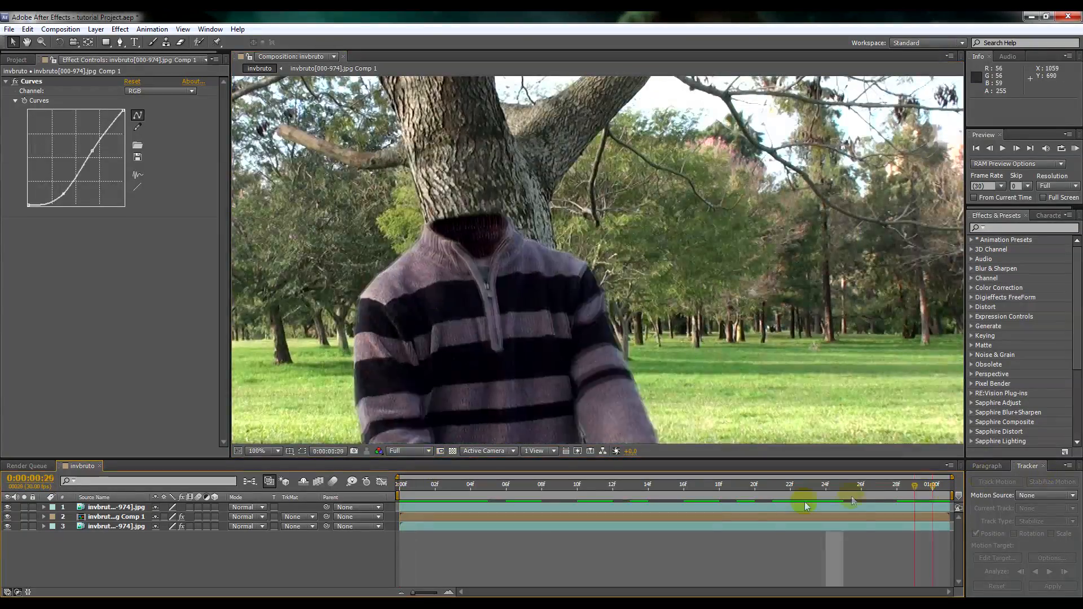
pyautogui.click(615, 320)
pyautogui.click(617, 285)
pyautogui.scroll(1, 617, 282)
pyautogui.scroll(-2, 617, 279)
pyautogui.moveTo(653, 305); pyautogui.dragTo(675, 224)
pyautogui.moveTo(401, 485); pyautogui.dragTo(369, 525)
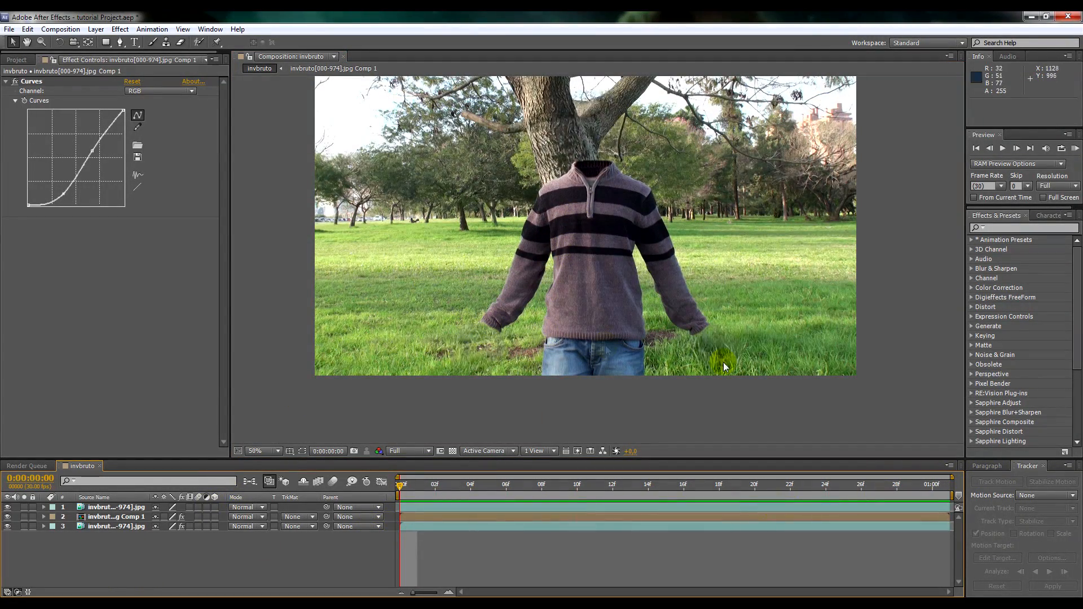
# - Duplicate the collar patch layer and place the copy beneath the original in the layer stack
pyautogui.click(111, 518)
pyautogui.hotkey('ctrl', 'd')
pyautogui.moveTo(113, 516); pyautogui.dragTo(118, 533)
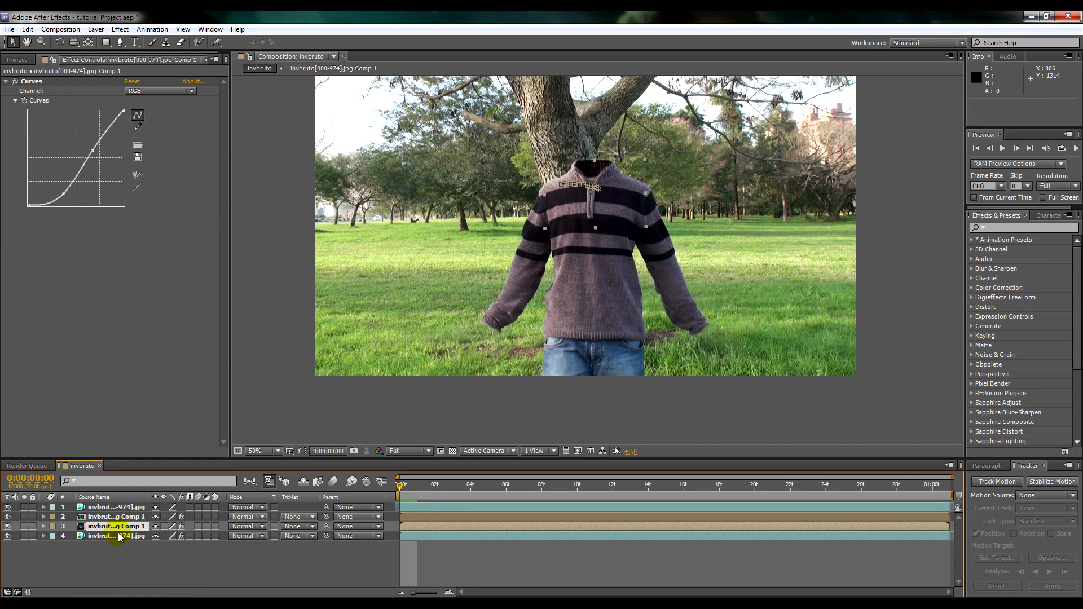
# - Delete all position and rotation keyframes of the duplicated patch and move it to the sleeve cuff beside the tree-side grass
pyautogui.press('u')
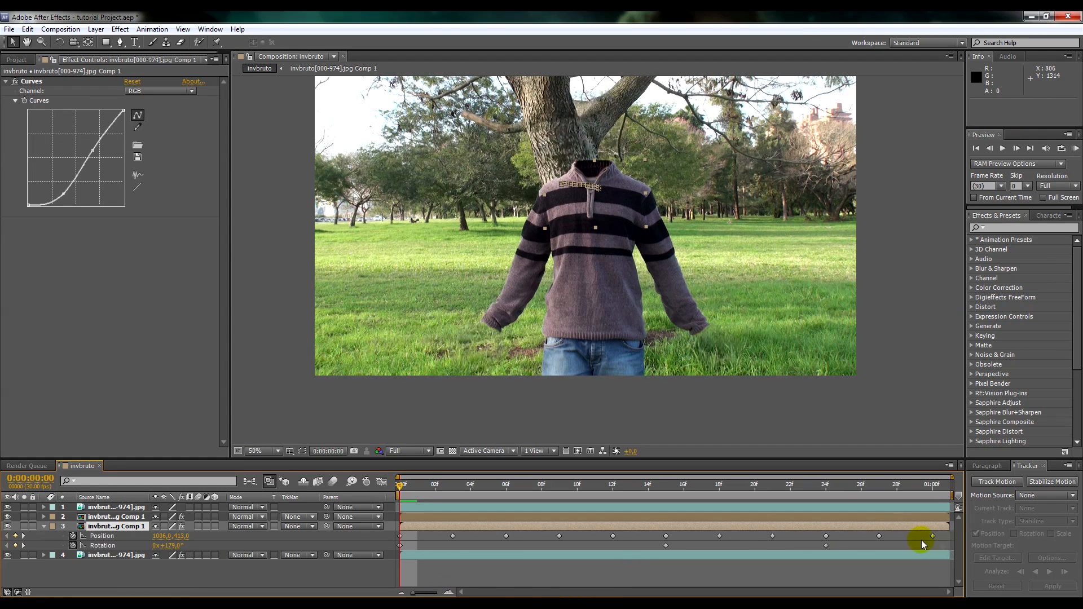
pyautogui.moveTo(945, 535); pyautogui.dragTo(375, 542)
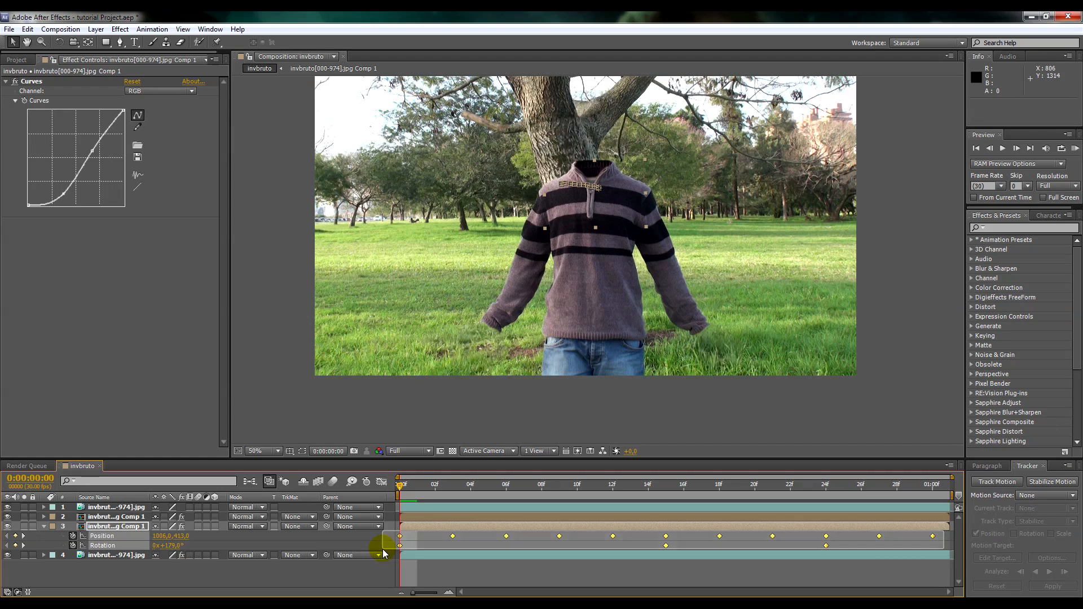
pyautogui.press('Delete')
pyautogui.moveTo(608, 178); pyautogui.dragTo(463, 279)
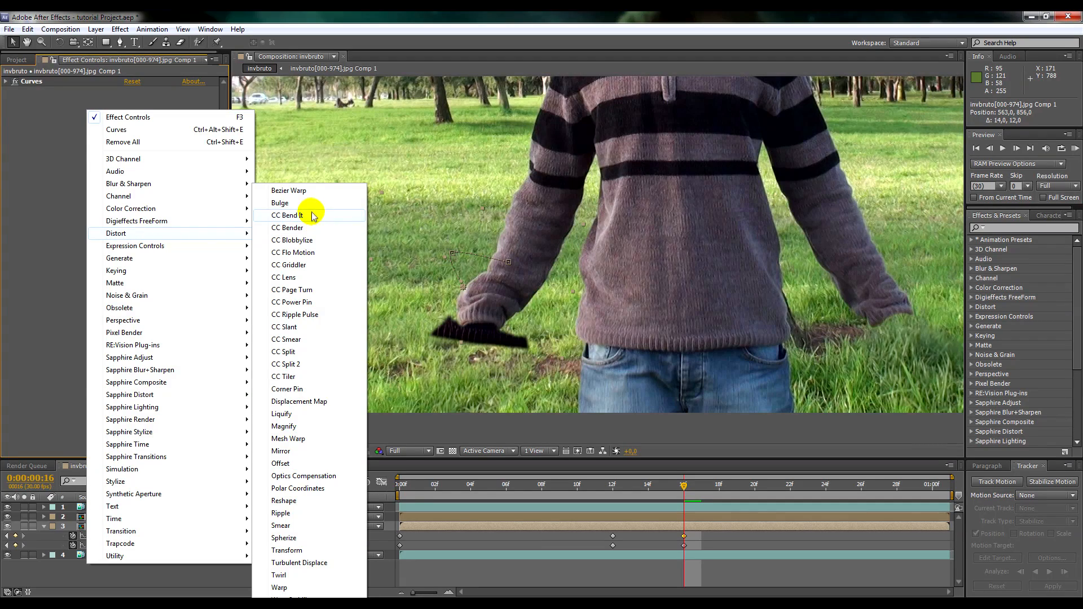
# - Apply the CC Bend It distortion to the sleeve patch and move its end point below the patch
pyautogui.click(315, 217)
pyautogui.moveTo(130, 101); pyautogui.dragTo(137, 109)
pyautogui.click(134, 110)
pyautogui.click(133, 120)
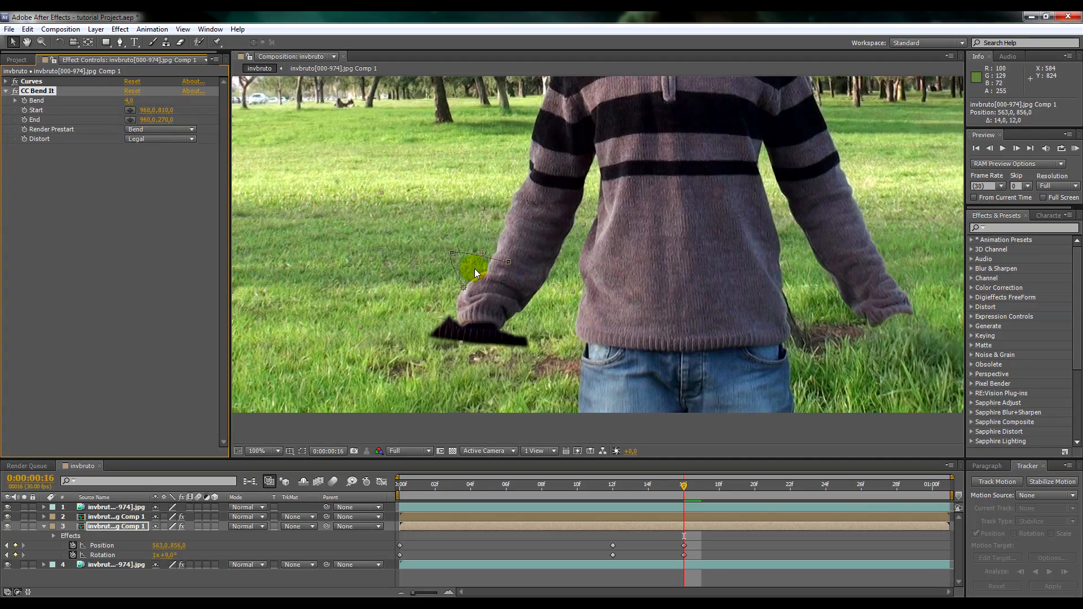
pyautogui.scroll(-1, 474, 268)
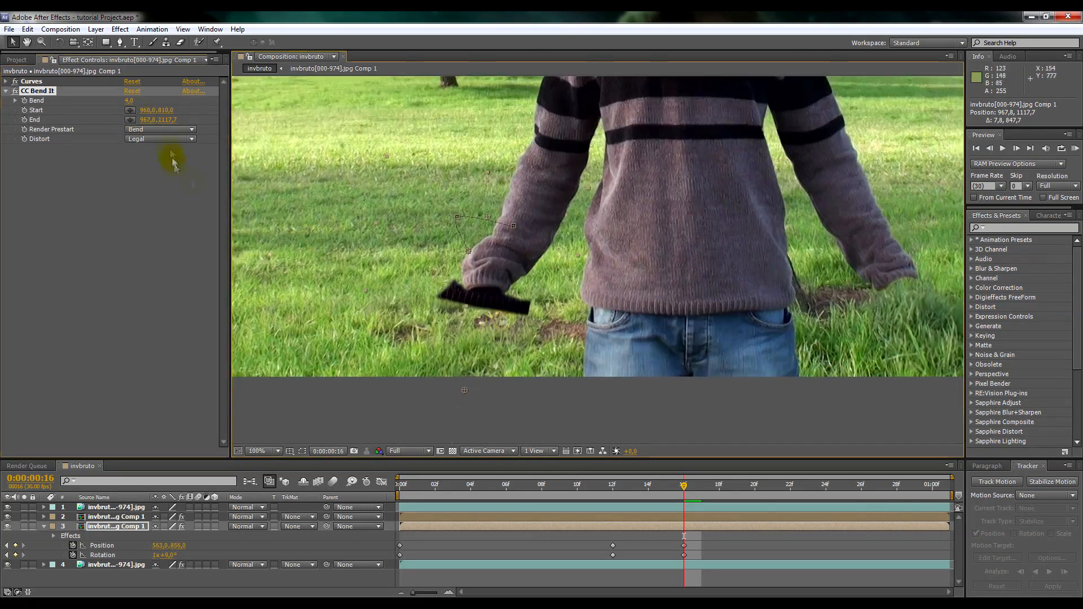
pyautogui.scroll(-1, 474, 269)
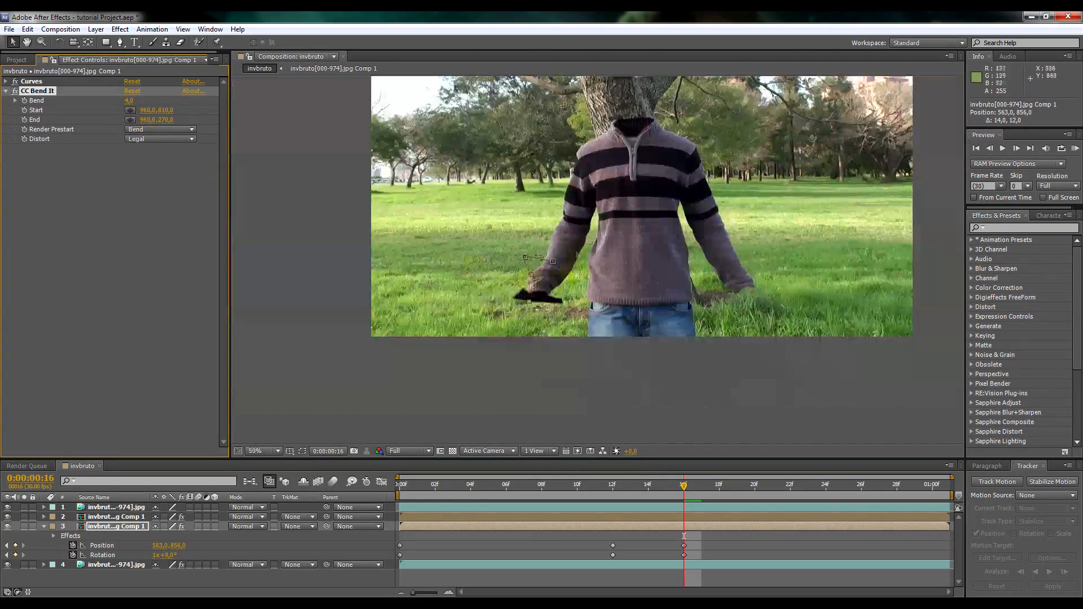
pyautogui.scroll(1, 536, 310)
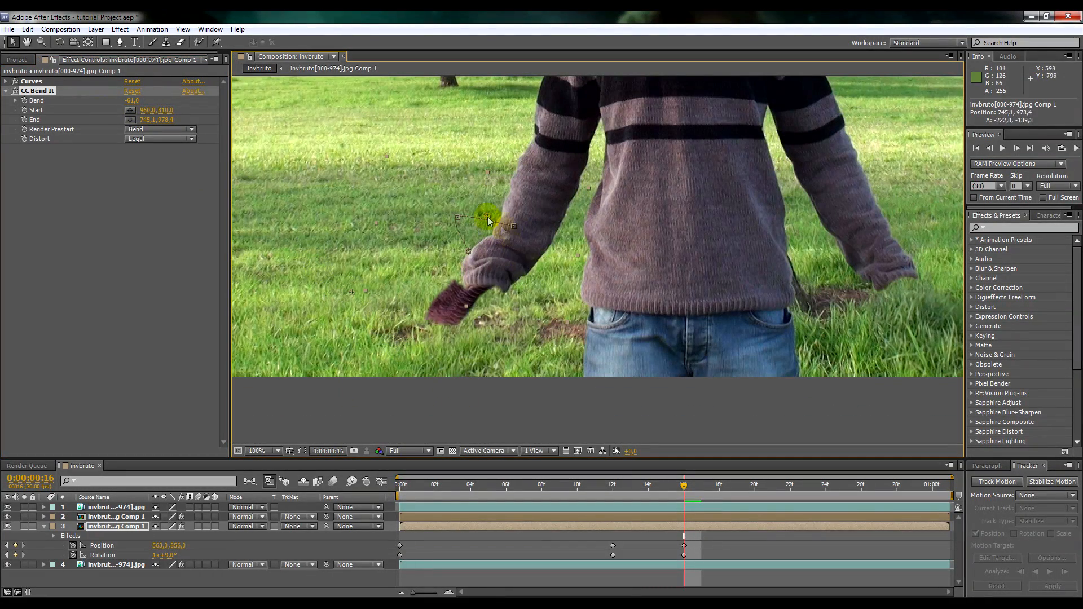
# - Set the bend's start point to 1093.2, 979.6, its end point to 765.4, 967.1, and the Bend amount to 119
pyautogui.moveTo(508, 293); pyautogui.dragTo(524, 325)
pyautogui.moveTo(159, 101); pyautogui.dragTo(195, 101)
pyautogui.moveTo(525, 325); pyautogui.dragTo(546, 323)
pyautogui.moveTo(131, 100); pyautogui.dragTo(152, 101)
pyautogui.moveTo(352, 292)
pyautogui.mouseDown()
pyautogui.moveTo(452, 89)
pyautogui.moveTo(420, 249)
pyautogui.moveTo(365, 289)
pyautogui.mouseUp()
pyautogui.moveTo(131, 100); pyautogui.dragTo(152, 100)
# - At the first frame, clear the sleeve patch's position and rotation keyframes, and fit it inside the cuff at 616, 902 with 302° rotation
pyautogui.press('Home')
pyautogui.click(73, 546)
pyautogui.click(73, 555)
pyautogui.moveTo(170, 555); pyautogui.dragTo(166, 558)
pyautogui.moveTo(465, 331); pyautogui.dragTo(502, 280)
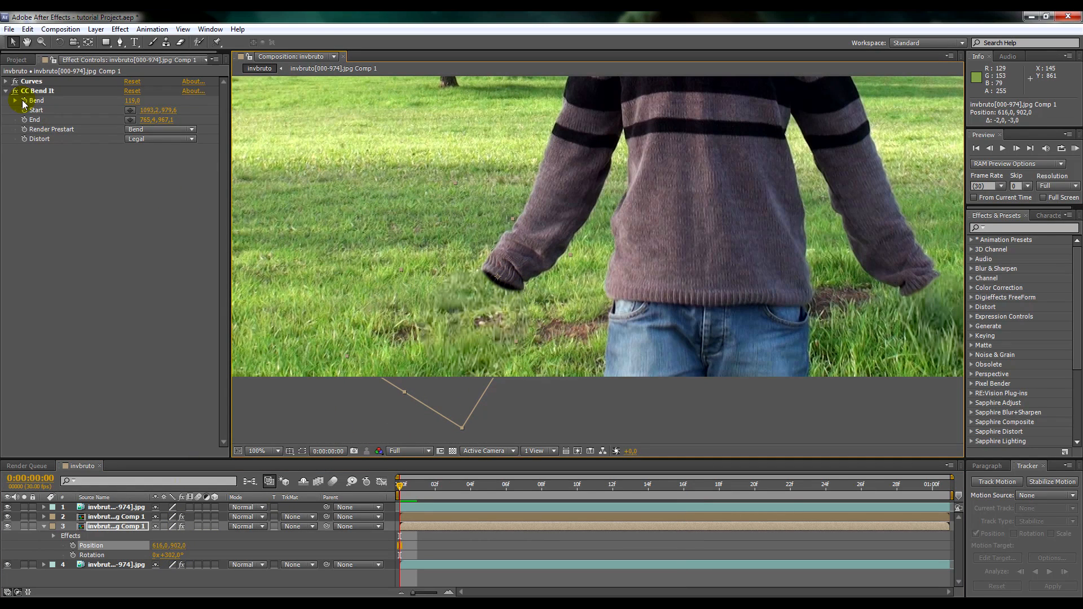
# - Start keyframing the sleeve patch's Bend, Position and Rotation at the first frame
pyautogui.click(25, 101)
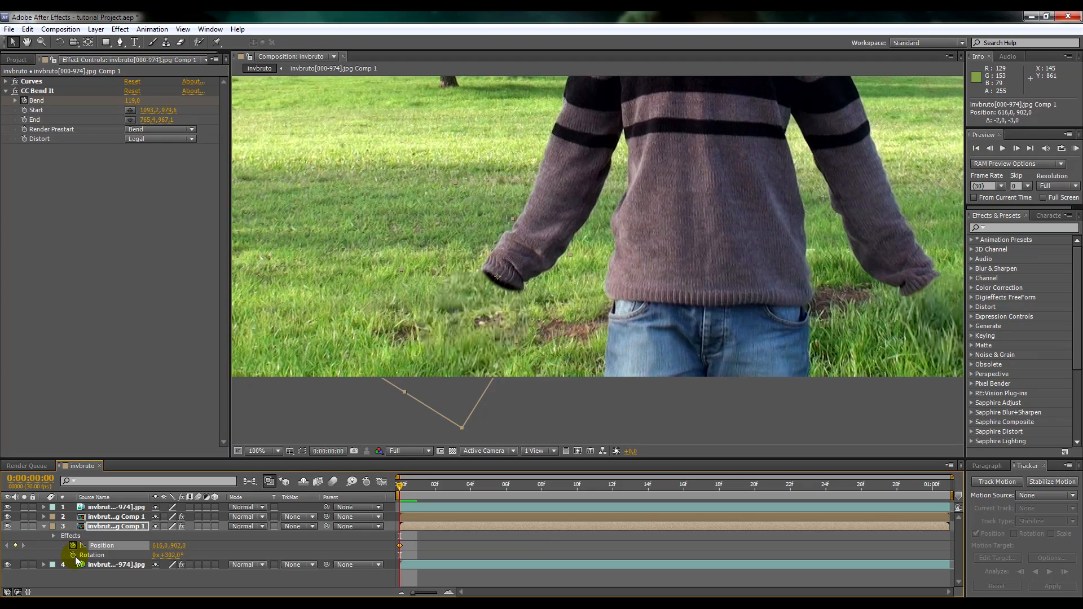
pyautogui.click(73, 546)
pyautogui.click(73, 555)
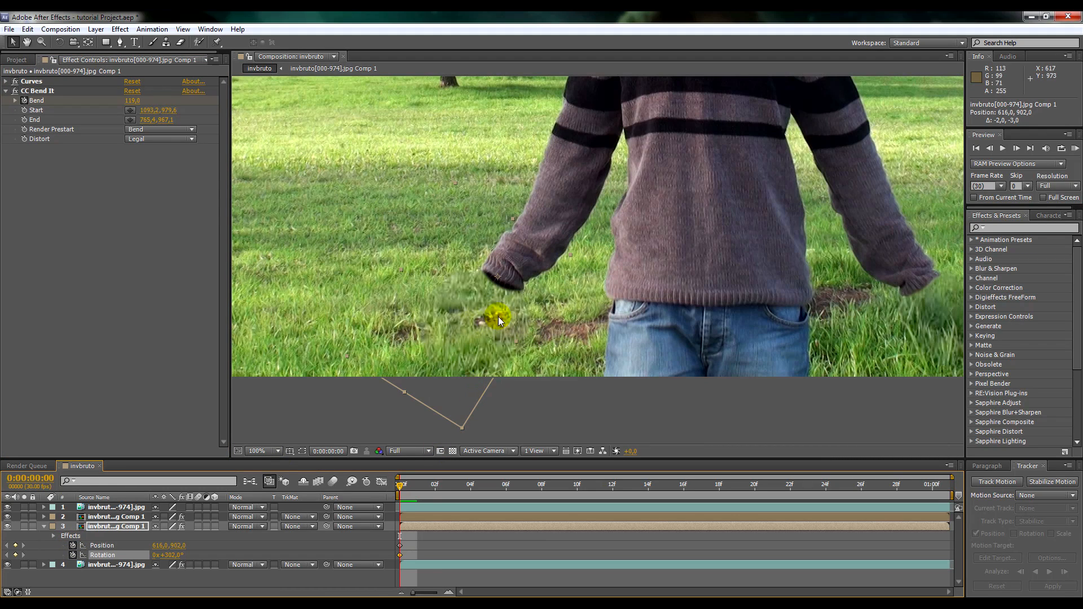
# - Keyframe the sleeve patch's position at frames 3, 6, 9 and 12, and adjust its rotation at frame 12 to follow the cuff
pyautogui.press('pagedown')
pyautogui.press('pagedown')
pyautogui.press('pagedown')
pyautogui.moveTo(512, 266); pyautogui.dragTo(495, 258)
pyautogui.press('pagedown')
pyautogui.press('pagedown')
pyautogui.press('pagedown')
pyautogui.press('pagedown')
pyautogui.press('pagedown')
pyautogui.press('pagedown')
pyautogui.press('pagedown')
pyautogui.press('pagedown')
pyautogui.press('pagedown')
pyautogui.moveTo(178, 555); pyautogui.dragTo(173, 555)
pyautogui.moveTo(490, 244); pyautogui.dragTo(490, 255)
# - At frame 15, set the sleeve patch's rotation to 287° and reposition it inside the cuff
pyautogui.press('pagedown')
pyautogui.press('pagedown')
pyautogui.press('pagedown')
pyautogui.moveTo(174, 555); pyautogui.dragTo(171, 555)
pyautogui.moveTo(492, 255); pyautogui.dragTo(494, 254)
# - At frame 18, move the sleeve patch to 591, 931 and increase its Bend amount to fit the cuff opening
pyautogui.press('pagedown')
pyautogui.press('pagedown')
pyautogui.press('pagedown')
pyautogui.moveTo(495, 254); pyautogui.dragTo(499, 266)
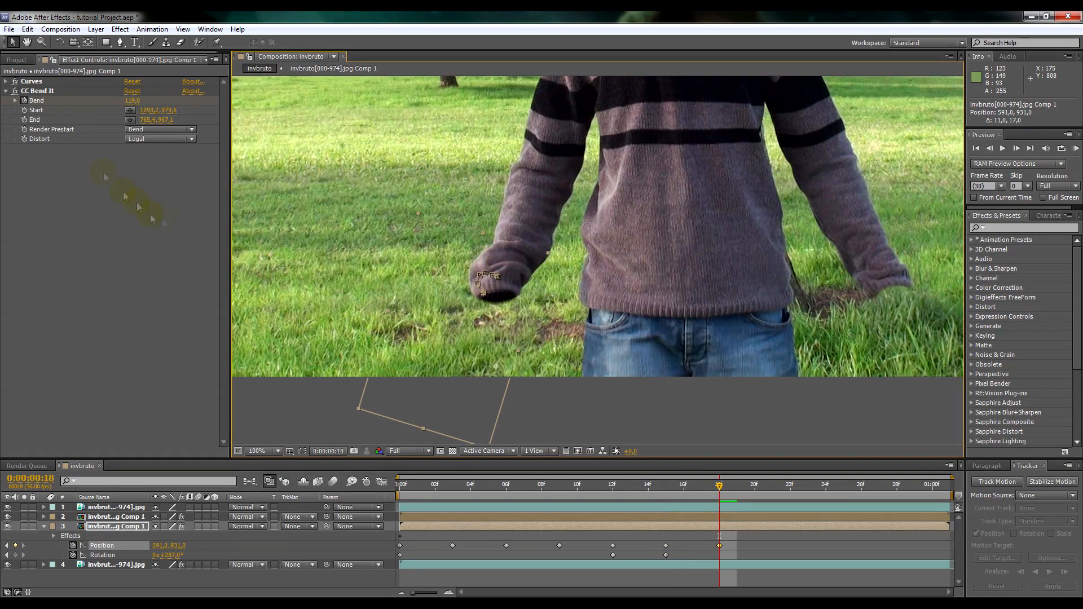
pyautogui.moveTo(132, 100); pyautogui.dragTo(137, 103)
# - Keyframe the sleeve patch's position and rotation at frame 21 to match the cuff
pyautogui.press('pagedown')
pyautogui.press('pagedown')
pyautogui.press('pagedown')
pyautogui.moveTo(517, 272); pyautogui.dragTo(561, 276)
pyautogui.moveTo(175, 555); pyautogui.dragTo(171, 555)
pyautogui.moveTo(539, 282); pyautogui.dragTo(551, 288)
pyautogui.moveTo(174, 555); pyautogui.dragTo(160, 554)
pyautogui.click(534, 289)
# - Keyframe the sleeve patch's position and rotation at frame 24 to follow the moving cuff
pyautogui.press('pagedown')
pyautogui.press('pagedown')
pyautogui.press('pagedown')
pyautogui.moveTo(534, 289); pyautogui.dragTo(606, 287)
pyautogui.moveTo(174, 555); pyautogui.dragTo(165, 553)
pyautogui.moveTo(585, 264); pyautogui.dragTo(587, 264)
pyautogui.moveTo(173, 555); pyautogui.dragTo(171, 555)
pyautogui.moveTo(589, 273); pyautogui.dragTo(657, 244)
# - Adjust the sleeve patch's rotation and position at frame 27 to keep it inside the cuff
pyautogui.press('pagedown')
pyautogui.press('pagedown')
pyautogui.press('pagedown')
pyautogui.moveTo(173, 555); pyautogui.dragTo(168, 554)
pyautogui.moveTo(658, 252); pyautogui.dragTo(652, 248)
# - Step through the animation frame by frame to check how the sleeve patch fits the cuff
pyautogui.press('pagedown')
pyautogui.press('pagedown')
pyautogui.press('pagedown')
pyautogui.press('pagedown')
pyautogui.press('pageup')
pyautogui.moveTo(934, 485); pyautogui.dragTo(424, 490)
pyautogui.press('pagedown')
pyautogui.press('pagedown')
pyautogui.press('pagedown')
pyautogui.press('pagedown')
pyautogui.press('pagedown')
pyautogui.press('pagedown')
pyautogui.press('pagedown')
pyautogui.press('pagedown')
pyautogui.press('pagedown')
pyautogui.press('pageup')
pyautogui.press('pageup')
pyautogui.press('pagedown')
pyautogui.press('pagedown')
pyautogui.press('pagedown')
pyautogui.press('pagedown')
pyautogui.press('pagedown')
pyautogui.press('pagedown')
pyautogui.press('pagedown')
pyautogui.press('pagedown')
pyautogui.press('pagedown')
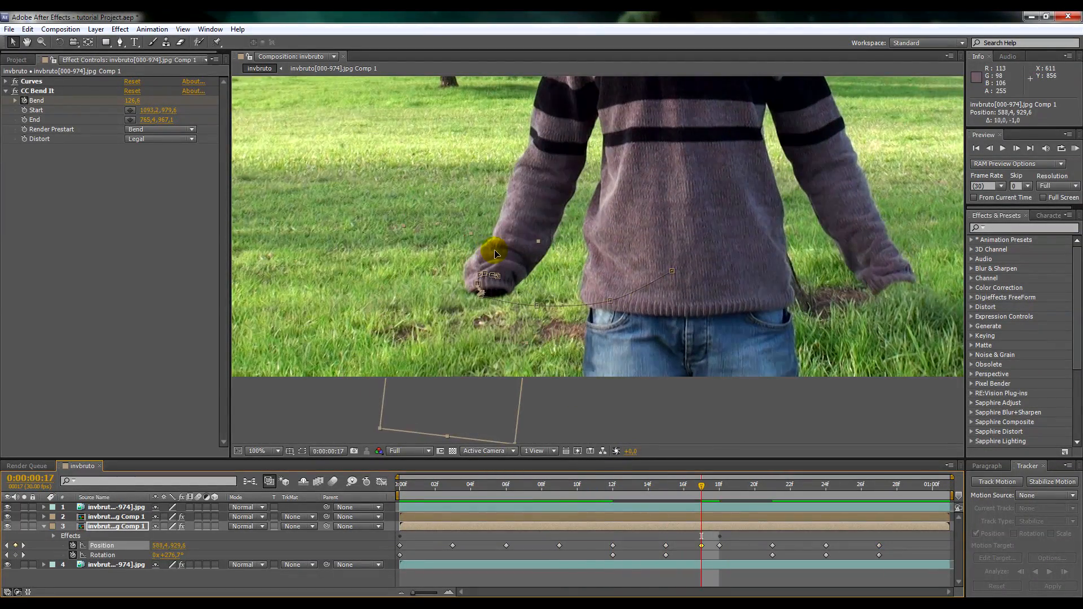
# - Correct the sleeve patch's position at frame 17 to 587.4, 931.6 after comparing the neighbouring frames
pyautogui.press('pageup')
pyautogui.press('pageup')
pyautogui.press('pageup')
pyautogui.press('pageup')
pyautogui.press('pagedown')
pyautogui.press('pagedown')
pyautogui.press('pagedown')
pyautogui.press('pagedown')
pyautogui.press('pageup')
pyautogui.press('pagedown')
pyautogui.moveTo(488, 249); pyautogui.dragTo(495, 254)
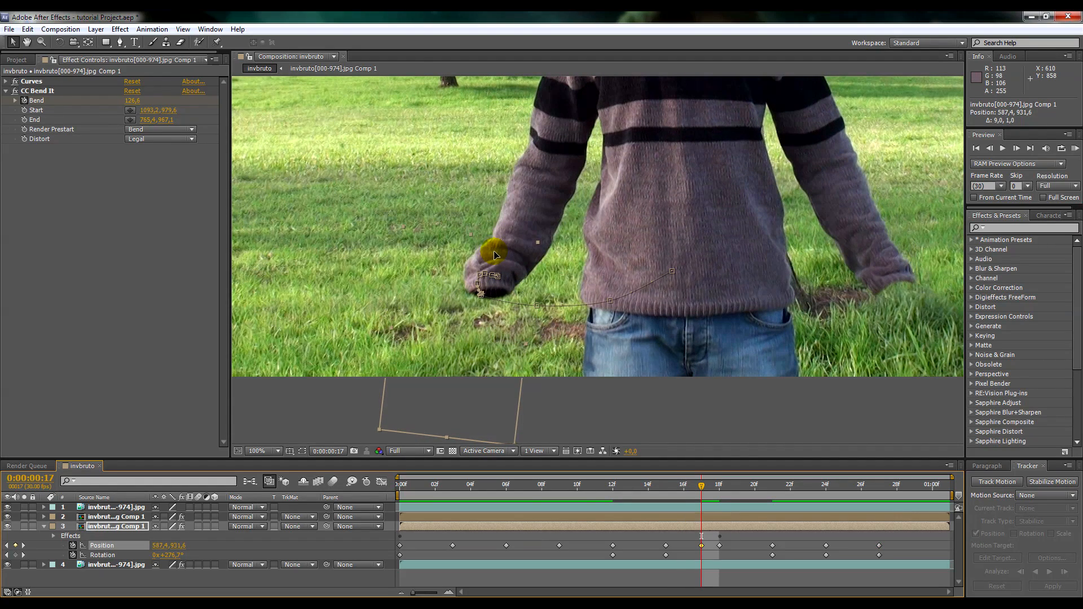
# - Keyframe the sleeve patch's position at frame 20 to 646.8, 950.6
pyautogui.press('pagedown')
pyautogui.press('pagedown')
pyautogui.press('pagedown')
pyautogui.press('pageup')
pyautogui.press('pageup')
pyautogui.moveTo(486, 259); pyautogui.dragTo(514, 277)
# - Step forward and back through the frames to examine the sleeve patch's alignment with the cuff
pyautogui.press('pagedown')
pyautogui.press('pagedown')
pyautogui.press('pagedown')
pyautogui.press('pagedown')
pyautogui.press('pagedown')
pyautogui.press('pagedown')
pyautogui.press('pagedown')
pyautogui.press('pagedown')
pyautogui.press('pagedown')
pyautogui.press('pagedown')
pyautogui.press('pagedown')
pyautogui.press('pageup')
pyautogui.press('pageup')
pyautogui.press('pageup')
pyautogui.press('pageup')
pyautogui.press('pageup')
pyautogui.press('pageup')
pyautogui.press('pageup')
pyautogui.press('pageup')
pyautogui.press('pageup')
pyautogui.press('pageup')
pyautogui.press('pageup')
pyautogui.press('pageup')
pyautogui.press('pageup')
pyautogui.press('pageup')
pyautogui.press('pageup')
pyautogui.press('pageup')
pyautogui.press('pageup')
pyautogui.press('pageup')
pyautogui.press('pageup')
pyautogui.press('pageup')
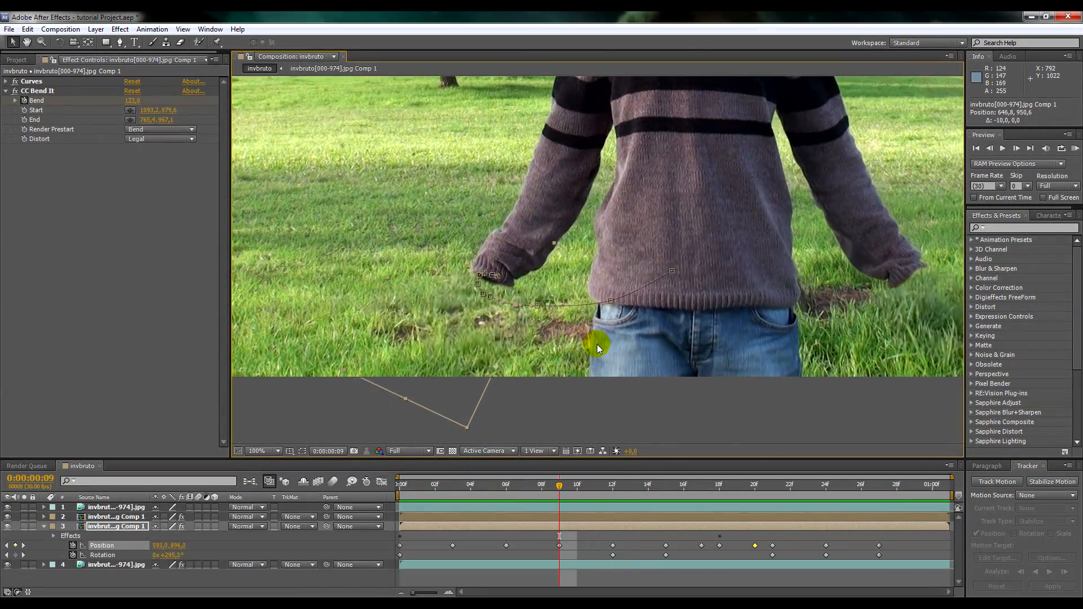
# - At the first frame, clear the duplicated sleeve patch's position animation and rotate and place it in the opposite sleeve opening
pyautogui.press('pageup')
pyautogui.press('pageup')
pyautogui.press('pageup')
pyautogui.press('pageup')
pyautogui.press('pageup')
pyautogui.press('pageup')
pyautogui.press('pageup')
pyautogui.press('pageup')
pyautogui.press('pageup')
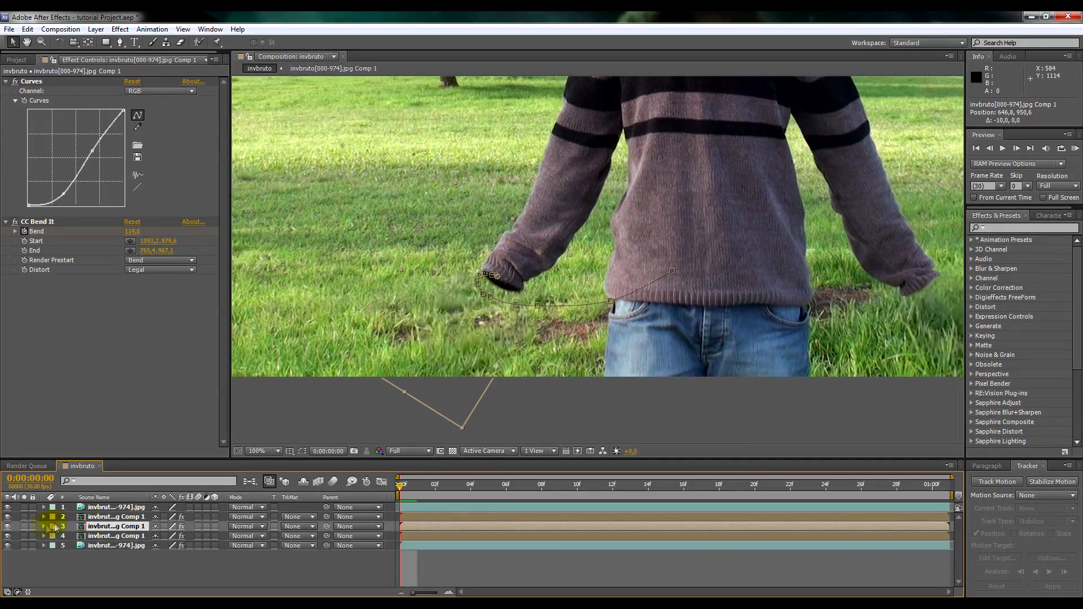
pyautogui.click(111, 555)
pyautogui.click(74, 555)
pyautogui.moveTo(702, 293); pyautogui.dragTo(527, 308)
pyautogui.moveTo(338, 301); pyautogui.dragTo(741, 318)
pyautogui.moveTo(742, 318); pyautogui.dragTo(525, 318)
pyautogui.moveTo(179, 565); pyautogui.dragTo(154, 565)
pyautogui.moveTo(503, 295); pyautogui.dragTo(520, 278)
# - Advance to frame 9 and keyframe the new sleeve patch's position on the cuff opening
pyautogui.press('pagedown')
pyautogui.press('pagedown')
pyautogui.press('pagedown')
pyautogui.press('pagedown')
pyautogui.press('pagedown')
pyautogui.press('pagedown')
pyautogui.press('pagedown')
pyautogui.press('pagedown')
pyautogui.press('pagedown')
pyautogui.moveTo(520, 276); pyautogui.dragTo(499, 269)
# - Keyframe the new patch's rotation at frame 15 and its position at frame 18 to follow the cuff
pyautogui.press('pagedown')
pyautogui.press('pagedown')
pyautogui.press('pagedown')
pyautogui.press('pagedown')
pyautogui.press('pagedown')
pyautogui.press('pagedown')
pyautogui.moveTo(176, 566); pyautogui.dragTo(178, 566)
pyautogui.press('pagedown')
pyautogui.press('pagedown')
pyautogui.press('pagedown')
pyautogui.moveTo(479, 278); pyautogui.dragTo(456, 287)
# - Adjust the new sleeve patch's rotation and position at frame 24 to fit the cuff opening
pyautogui.press('pagedown')
pyautogui.press('pagedown')
pyautogui.press('pagedown')
pyautogui.press('pagedown')
pyautogui.press('pagedown')
pyautogui.press('pagedown')
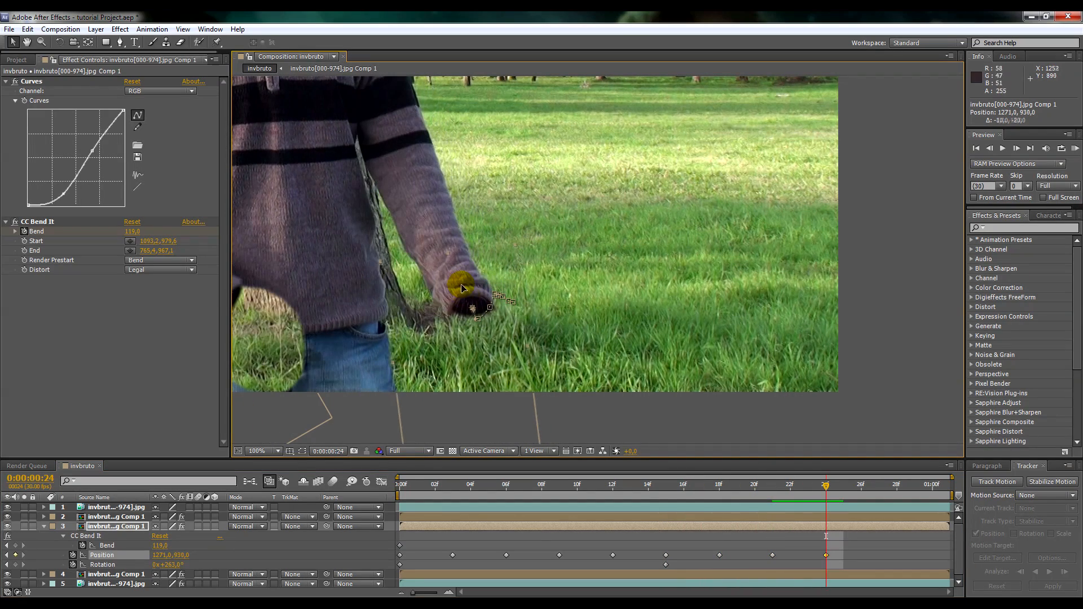
pyautogui.moveTo(172, 565); pyautogui.dragTo(164, 564)
pyautogui.moveTo(447, 269); pyautogui.dragTo(432, 251)
# - Keyframe the new patch's bend and position at frame 27, and check the fit across the neighbouring frames
pyautogui.press('pagedown')
pyautogui.press('pagedown')
pyautogui.press('pagedown')
pyautogui.moveTo(133, 232); pyautogui.dragTo(150, 232)
pyautogui.moveTo(434, 240); pyautogui.dragTo(432, 252)
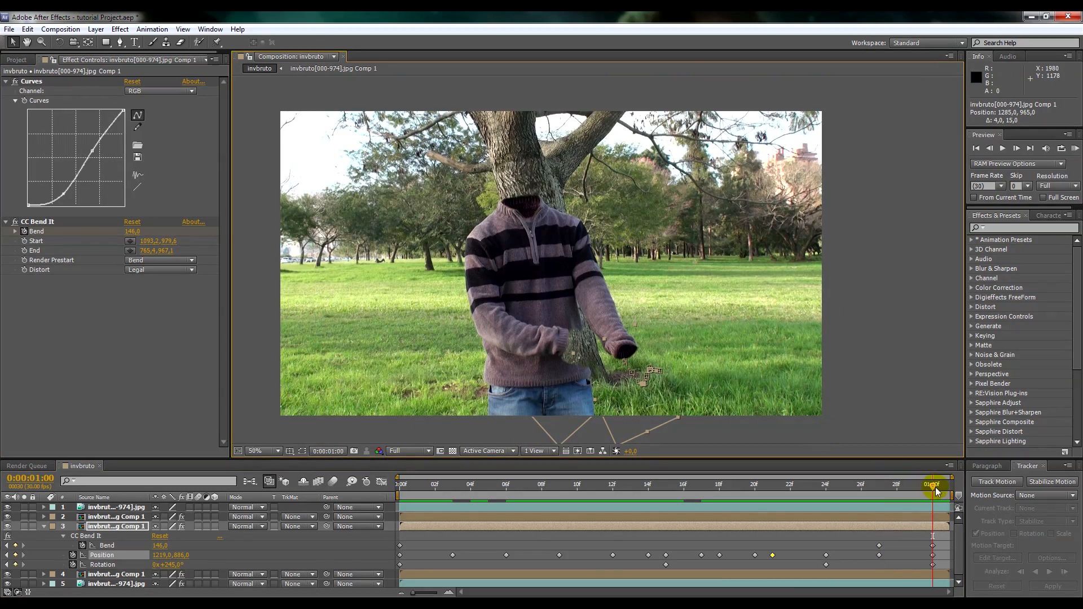
pyautogui.moveTo(934, 491); pyautogui.dragTo(807, 517)
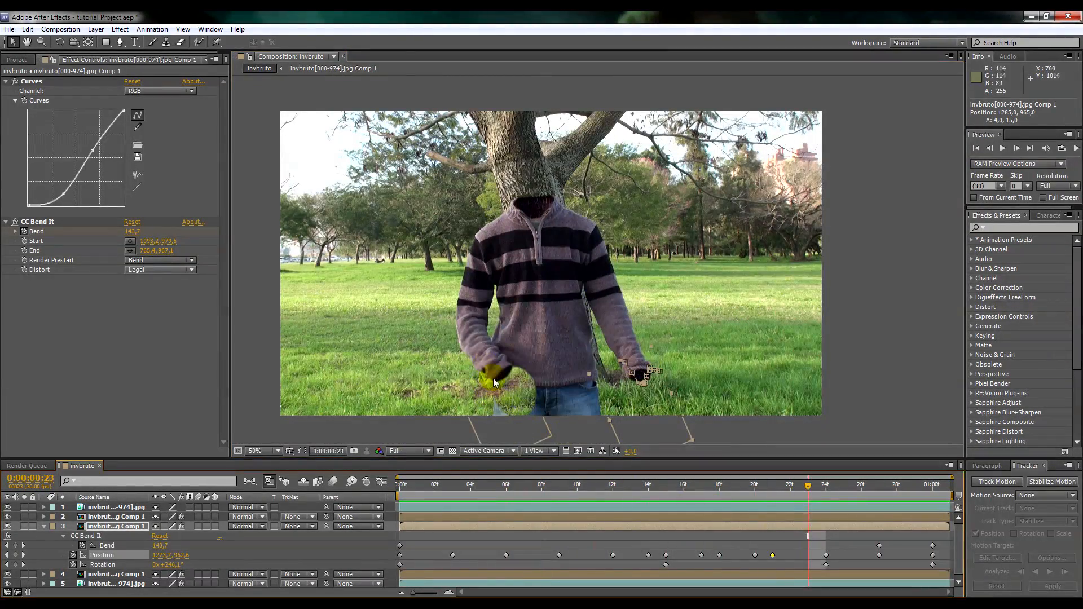
pyautogui.moveTo(810, 485); pyautogui.dragTo(843, 485)
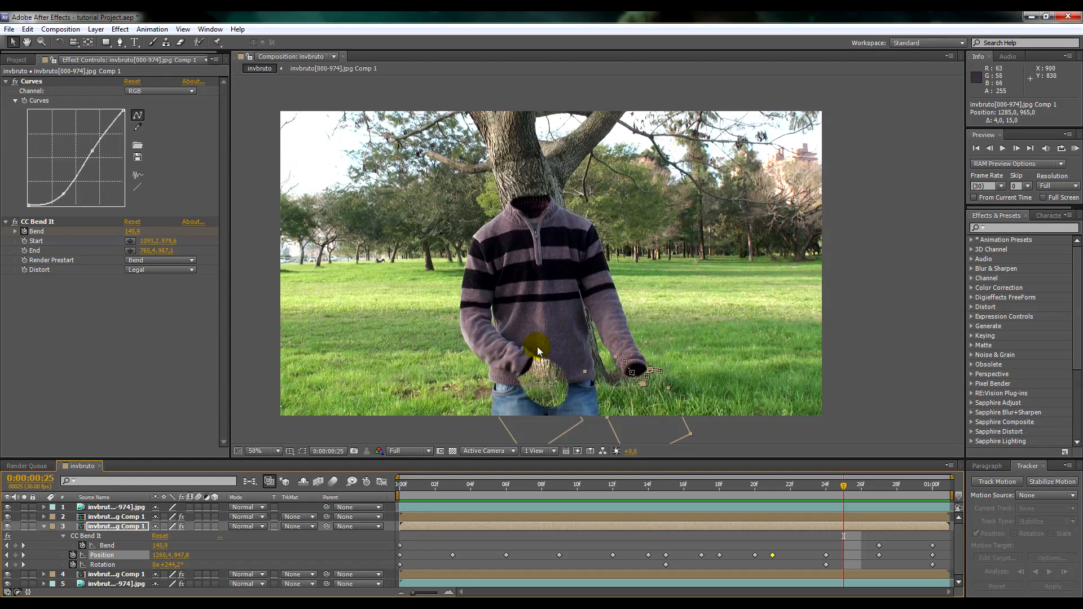
pyautogui.click(866, 328)
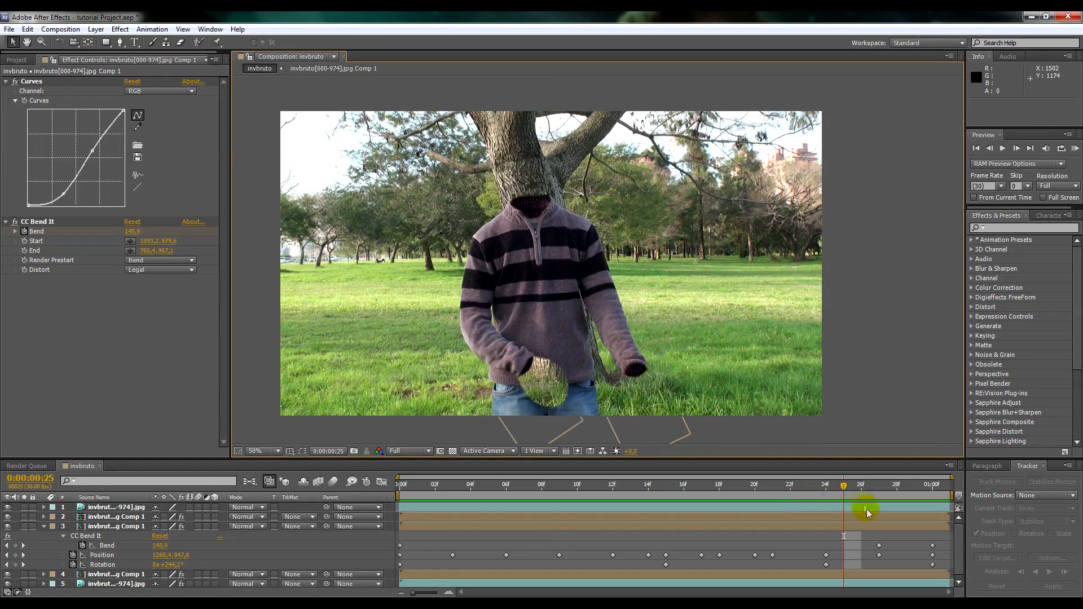
# - Back at the first frame, duplicate the collar patch layer and delete all keyframes on the copy
pyautogui.moveTo(844, 485); pyautogui.dragTo(398, 484)
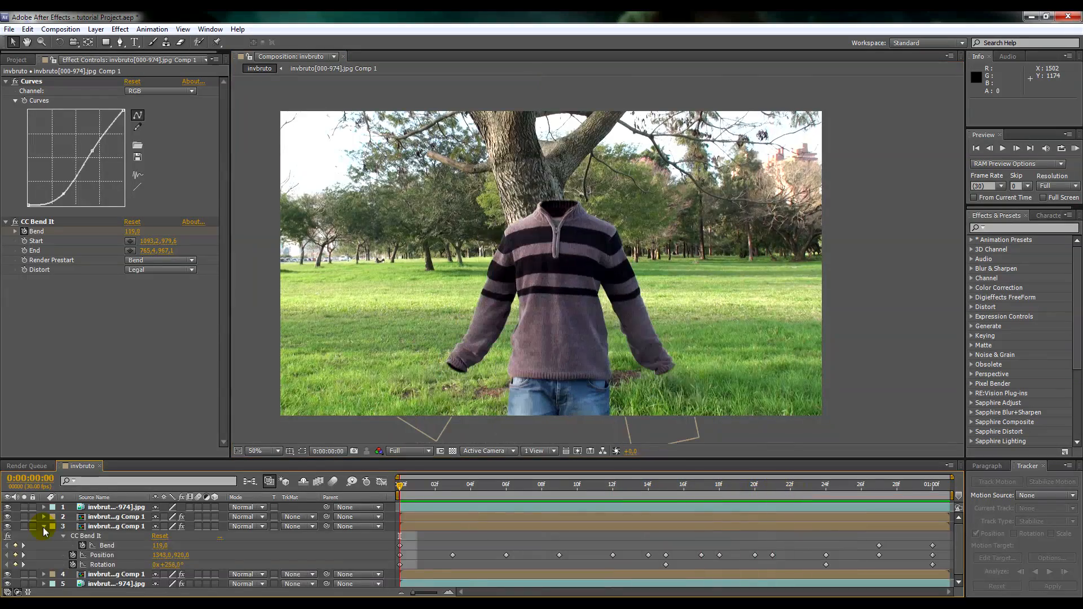
pyautogui.click(45, 529)
pyautogui.click(123, 517)
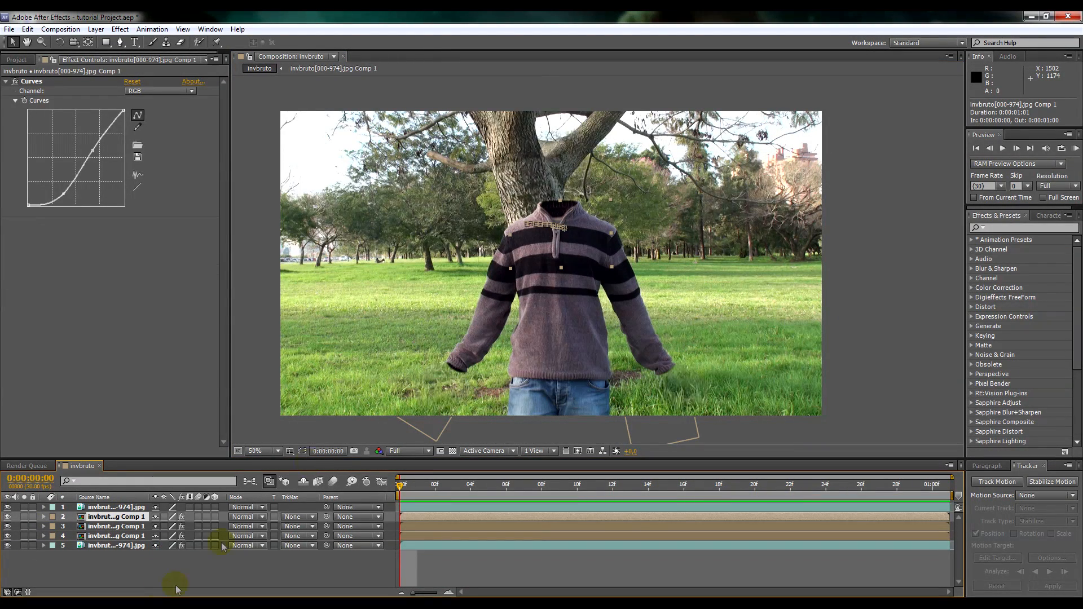
pyautogui.hotkey('ctrl', 'd')
pyautogui.click(44, 516)
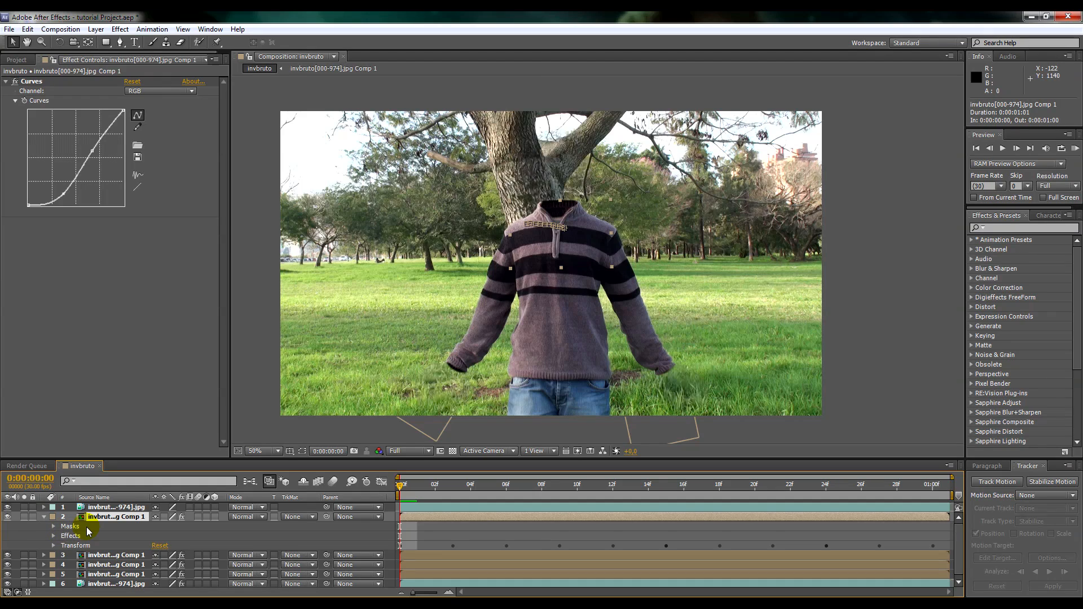
pyautogui.press('u')
pyautogui.moveTo(939, 527); pyautogui.dragTo(370, 551)
pyautogui.press('Delete')
# - Delete the collar copy's masks and move that layer to the top of the layer stack
pyautogui.click(44, 517)
pyautogui.click(44, 517)
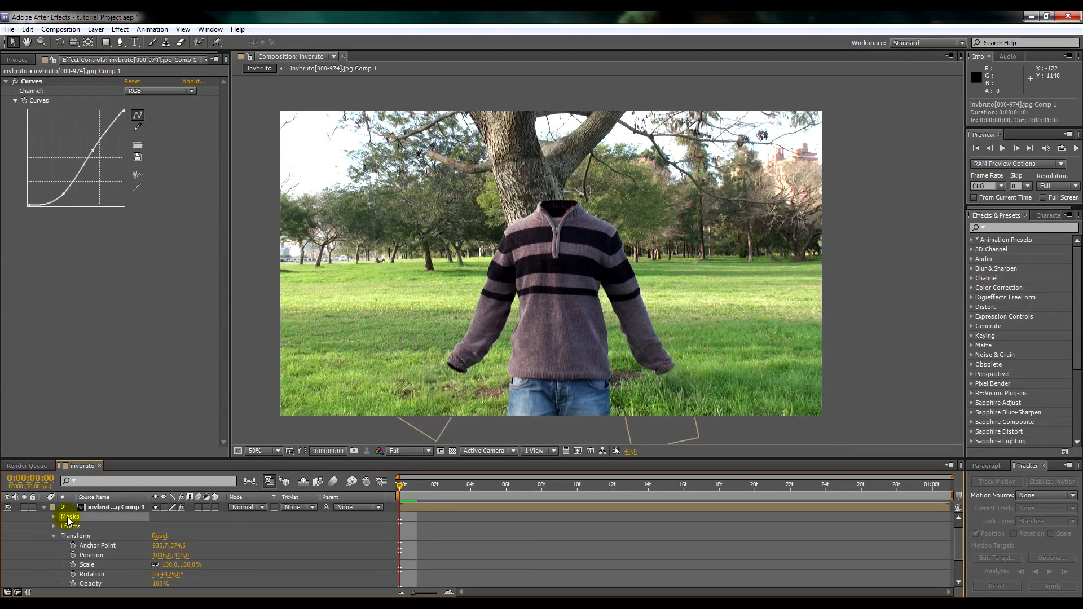
pyautogui.click(67, 517)
pyautogui.press('Delete')
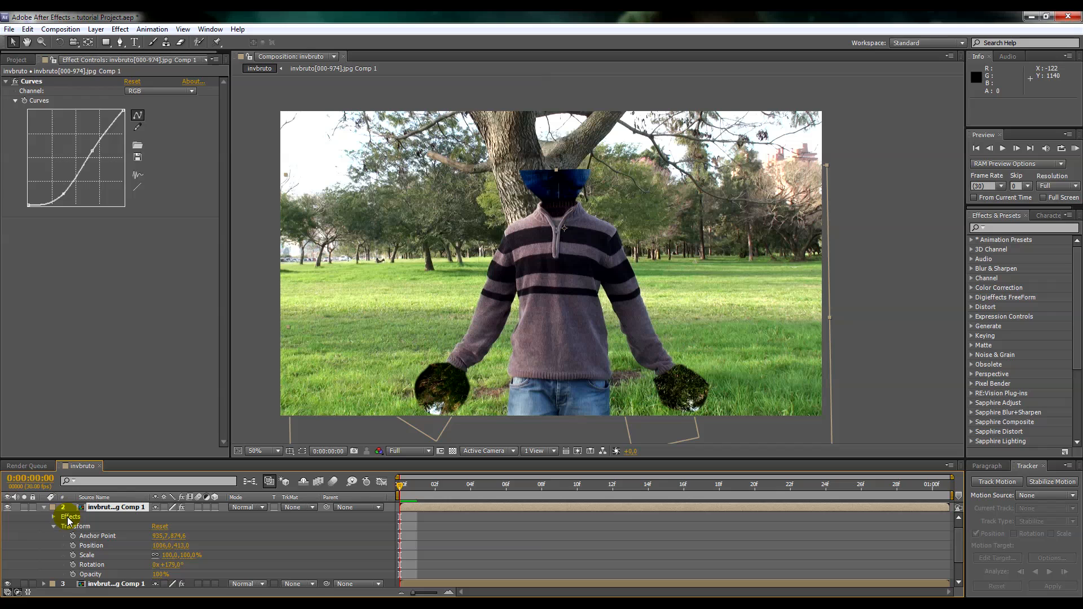
pyautogui.click(41, 509)
pyautogui.moveTo(108, 519); pyautogui.dragTo(107, 505)
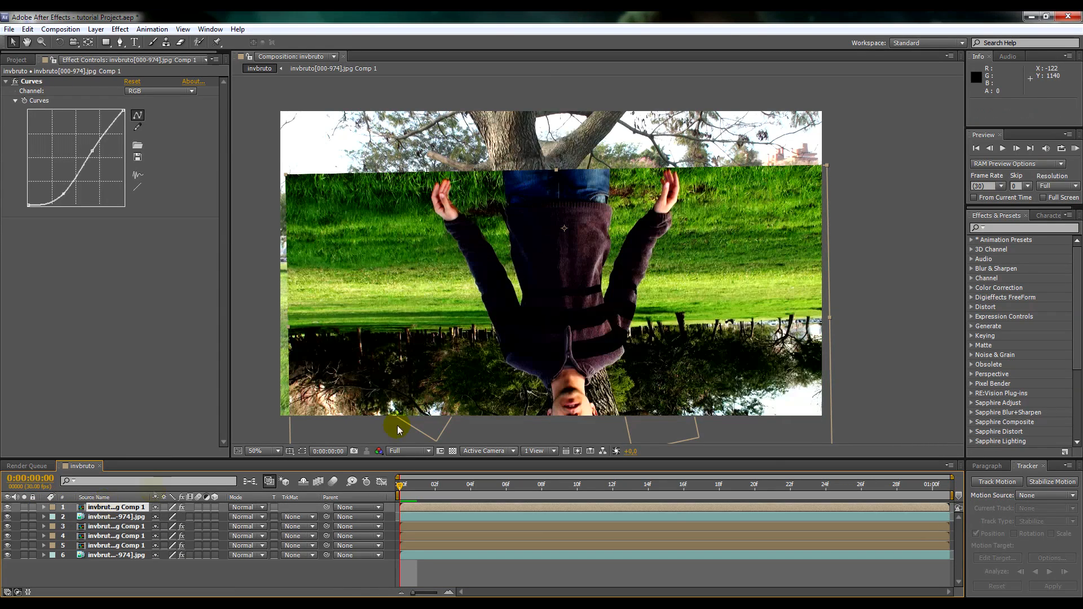
# - Delete the copy's Curves effect and reset its transform values
pyautogui.click(85, 273)
pyautogui.click(32, 83)
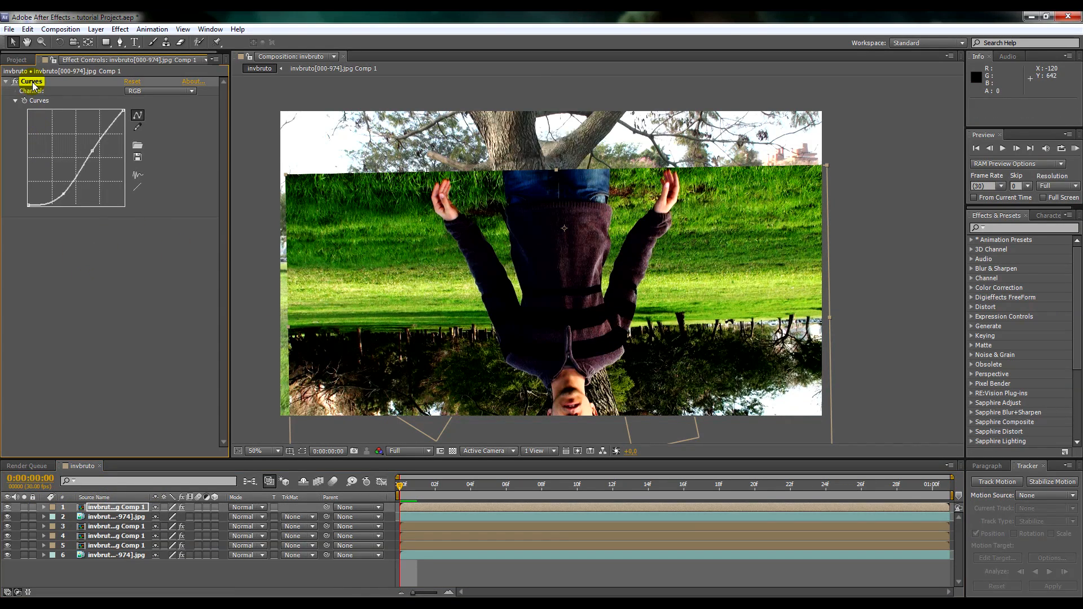
pyautogui.press('Delete')
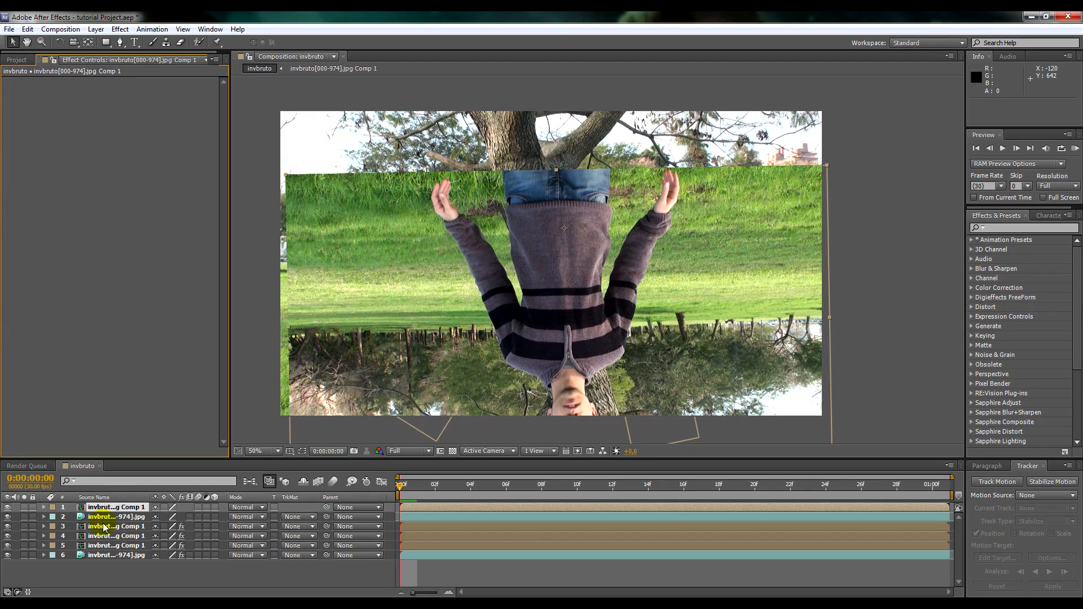
pyautogui.click(44, 508)
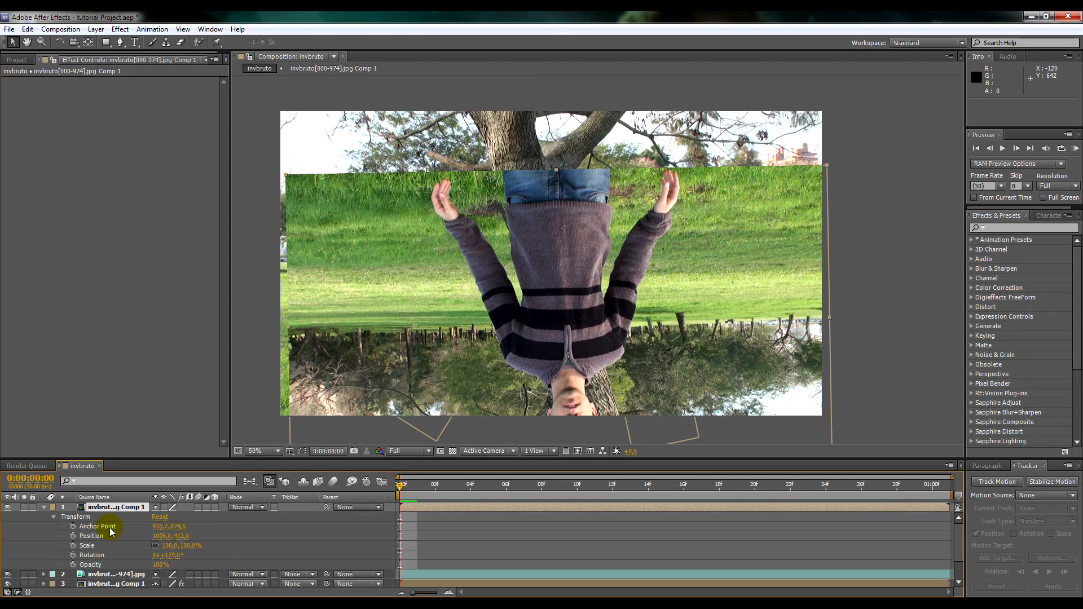
pyautogui.click(159, 517)
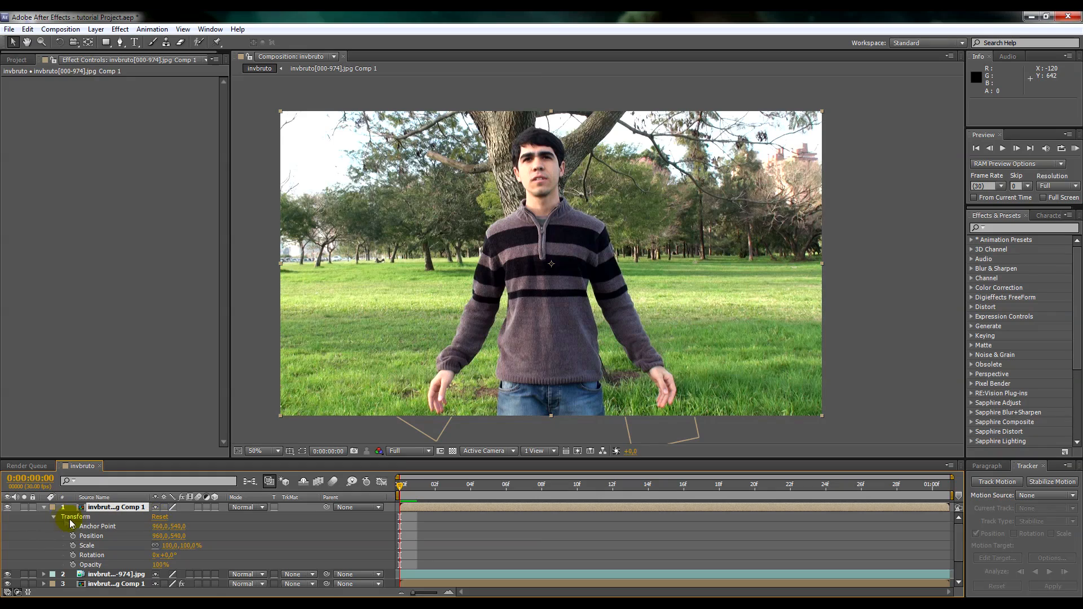
pyautogui.click(45, 507)
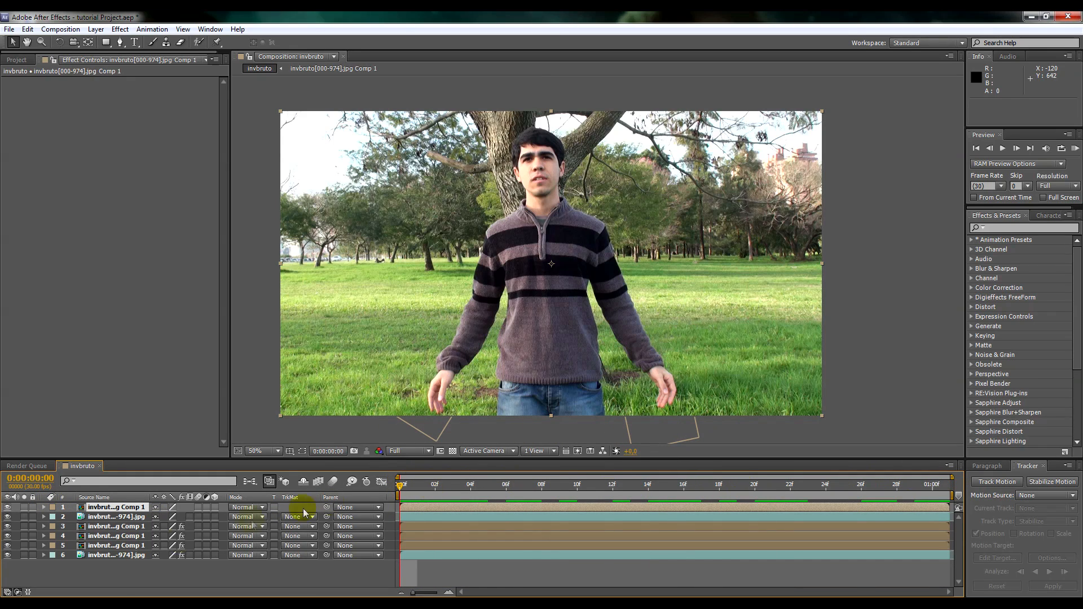
# - Move the copy directly above the bottom footage layer, solo it and draw a Pen mask around the sweater's torso
pyautogui.moveTo(116, 509); pyautogui.dragTo(117, 551)
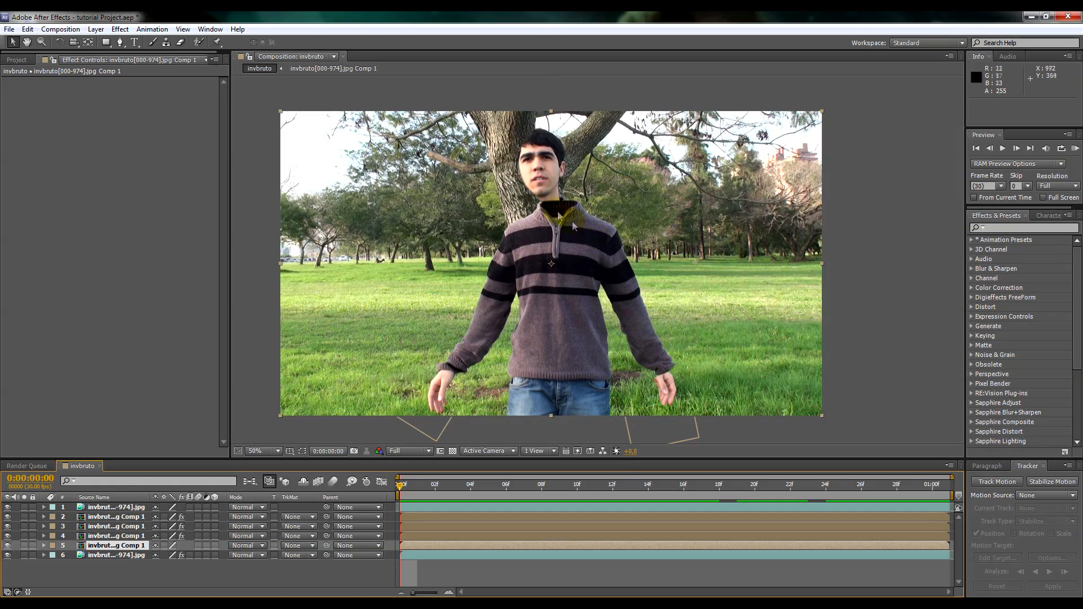
pyautogui.press('g')
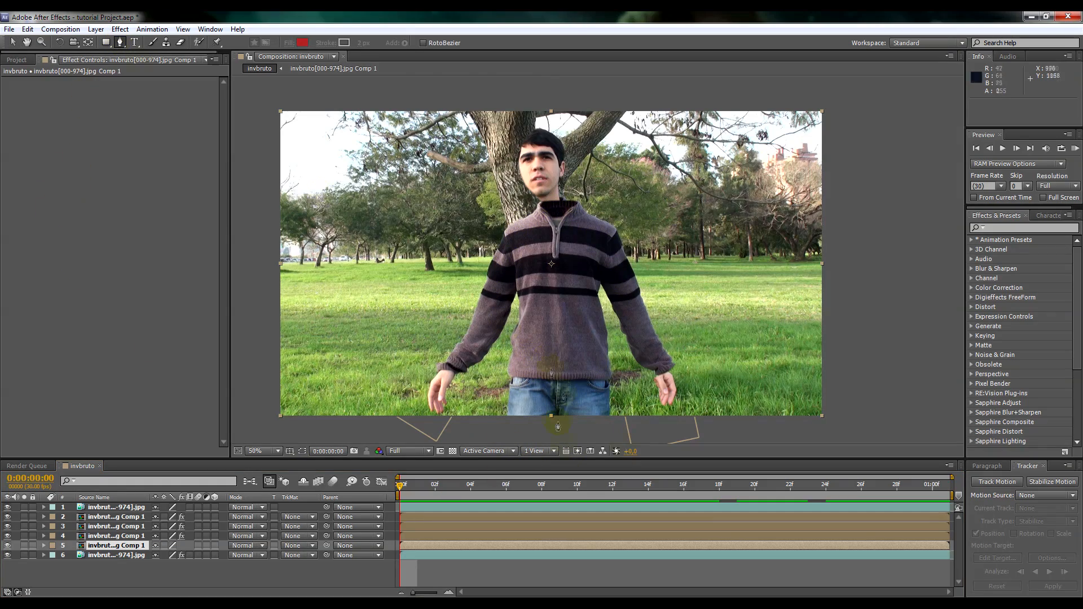
pyautogui.scroll(2, 577, 360)
pyautogui.click(23, 545)
pyautogui.moveTo(479, 261); pyautogui.dragTo(523, 254)
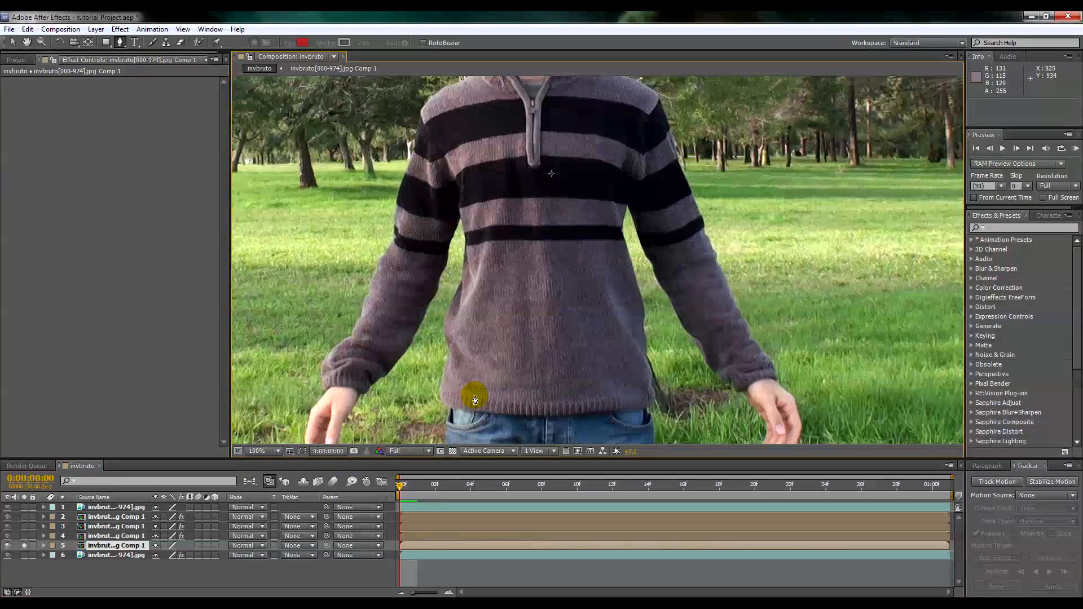
pyautogui.click(440, 399)
pyautogui.moveTo(469, 410); pyautogui.dragTo(479, 409)
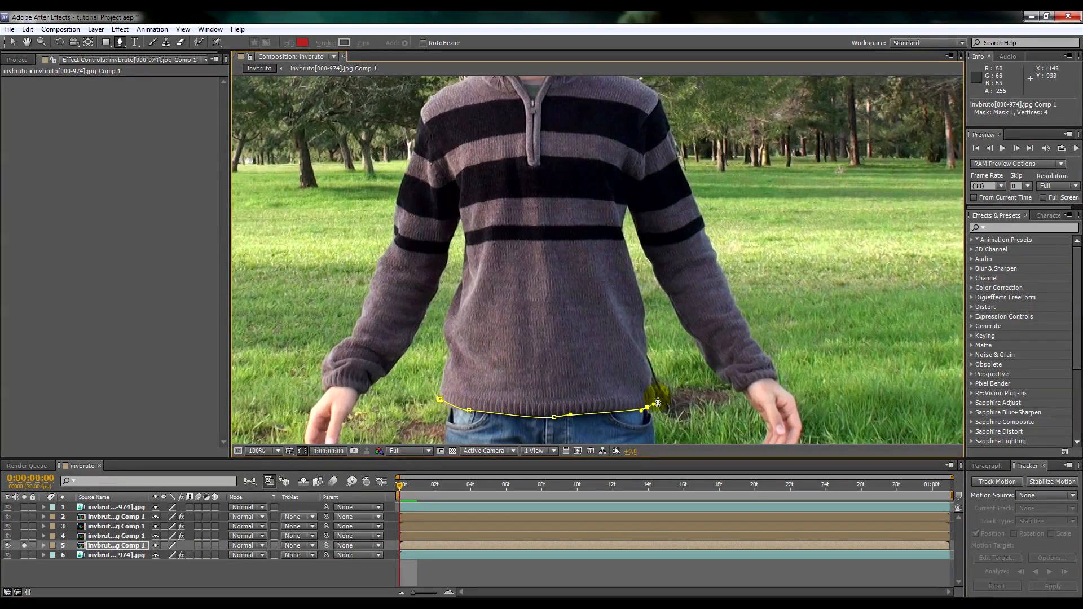
pyautogui.click(646, 94)
pyautogui.click(512, 99)
pyautogui.click(454, 159)
pyautogui.moveTo(464, 221); pyautogui.dragTo(467, 260)
pyautogui.click(440, 399)
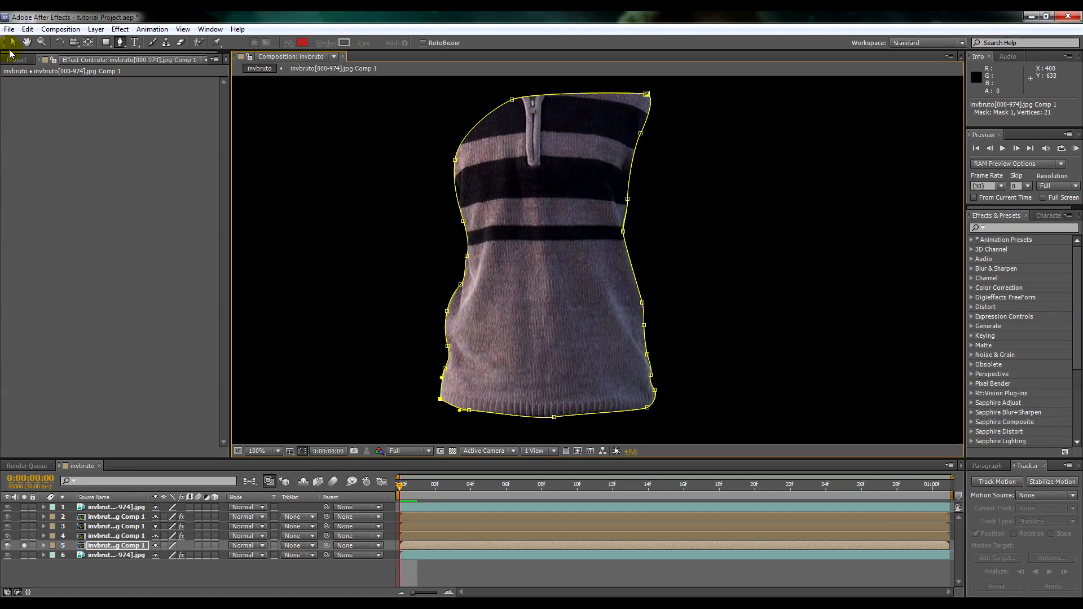
# - Reshape the torso mask by pulling its lower points below the frame edge so that it includes the jeans
pyautogui.click(12, 43)
pyautogui.moveTo(549, 389); pyautogui.dragTo(540, 276)
pyautogui.moveTo(545, 303); pyautogui.dragTo(544, 384)
pyautogui.moveTo(637, 294)
pyautogui.mouseDown()
pyautogui.moveTo(642, 383)
pyautogui.moveTo(643, 288)
pyautogui.mouseUp()
pyautogui.moveTo(641, 383); pyautogui.dragTo(649, 381)
pyautogui.moveTo(459, 297); pyautogui.dragTo(442, 395)
pyautogui.moveTo(431, 286); pyautogui.dragTo(444, 299)
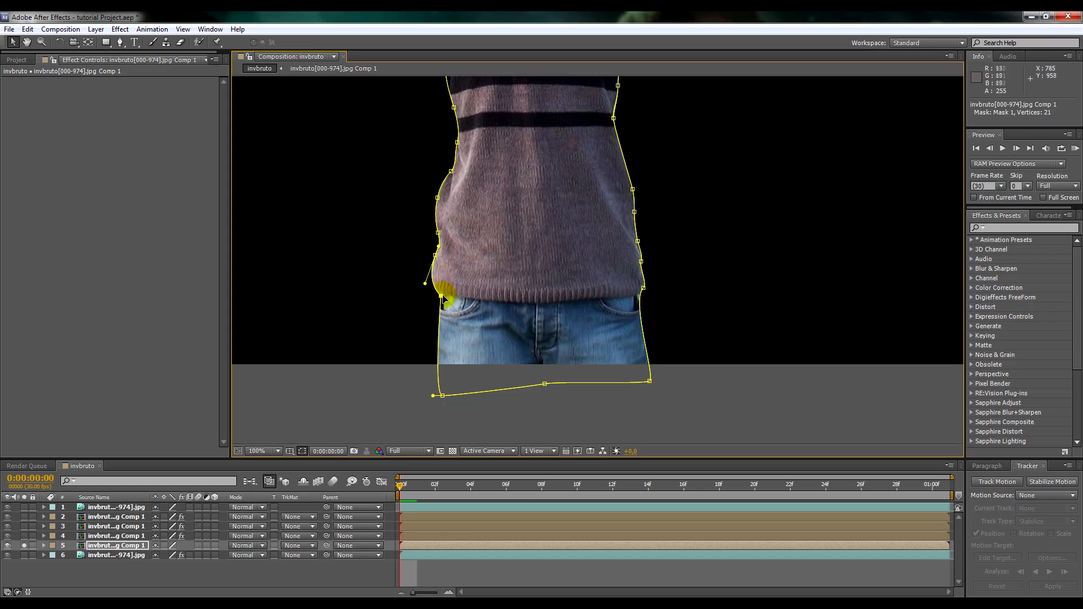
# - Set the torso mask's feather to 3 pixels and hide the mask outlines
pyautogui.press('m')
pyautogui.click(63, 555)
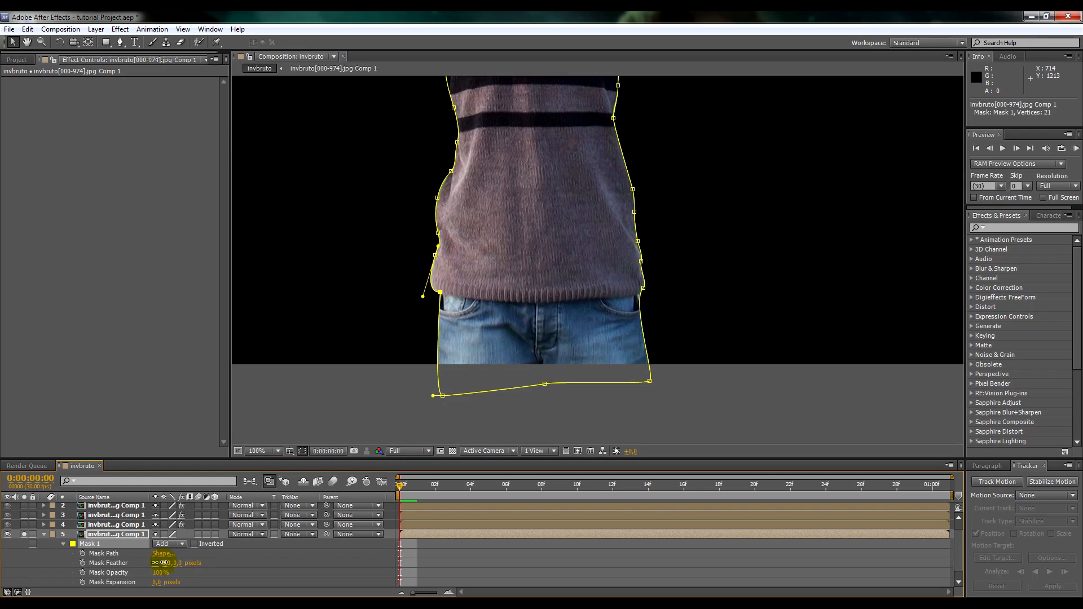
pyautogui.click(166, 563)
pyautogui.write('3')
pyautogui.press('Return')
pyautogui.click(302, 452)
# - Compare the isolated torso cut-out with the full composite and leave the layer un-soloed
pyautogui.scroll(-1, 579, 365)
pyautogui.click(24, 534)
pyautogui.click(44, 534)
pyautogui.click(23, 537)
pyautogui.click(24, 545)
pyautogui.moveTo(625, 209); pyautogui.dragTo(639, 253)
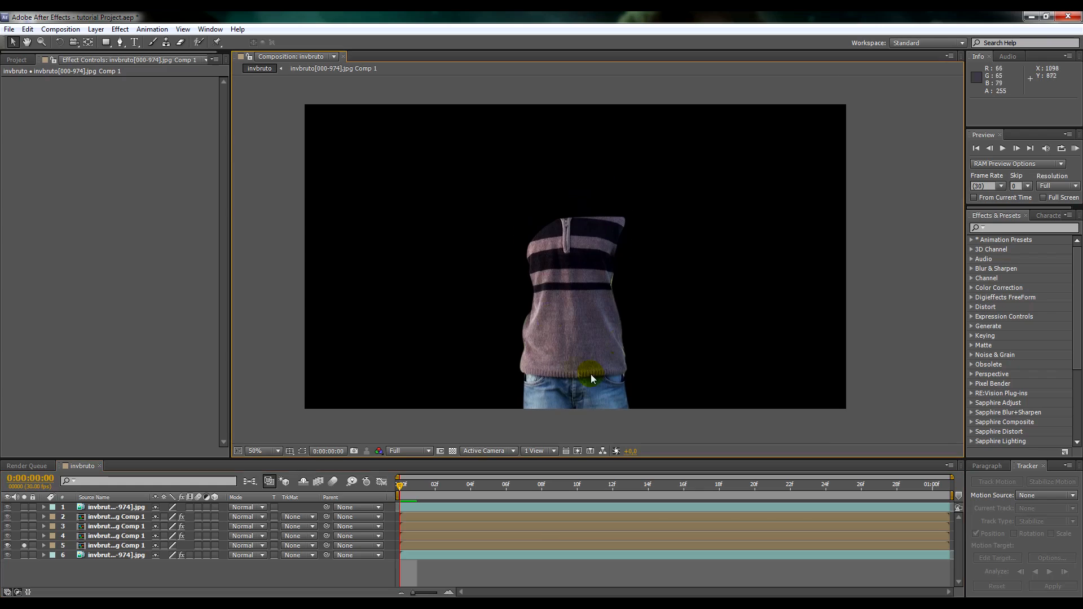
pyautogui.click(24, 546)
pyautogui.click(25, 546)
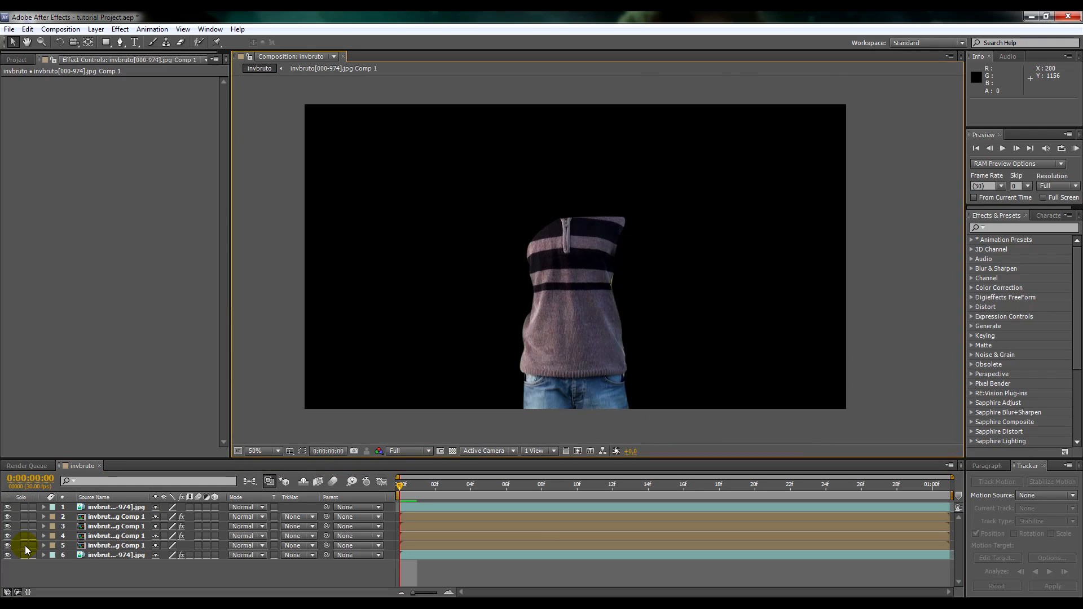
pyautogui.click(25, 546)
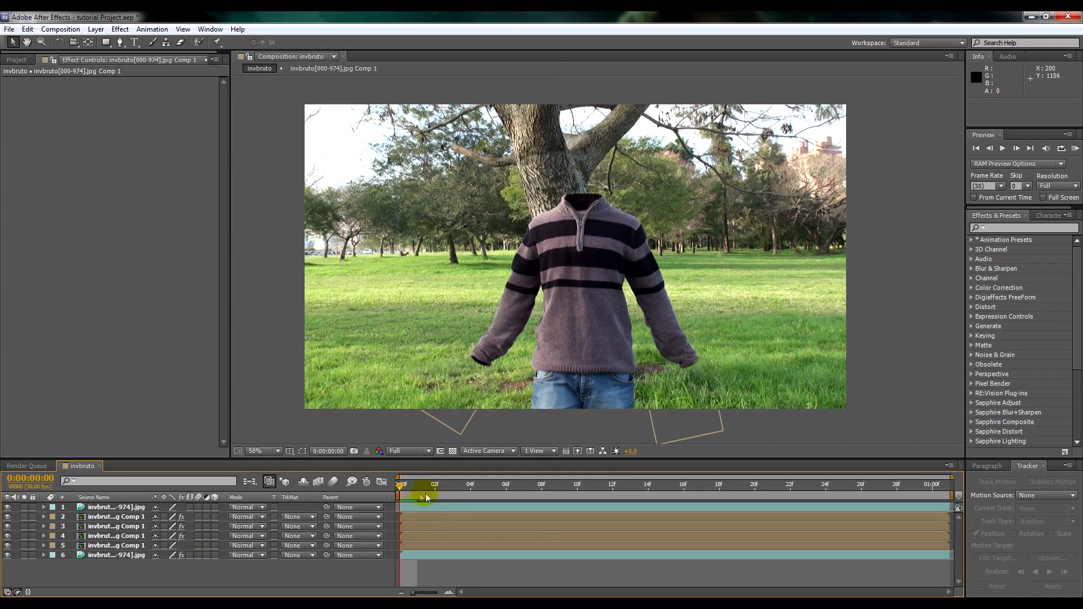
# - Scrub ahead to frame 24 and review the torso layer and the three darkened patch layers
pyautogui.moveTo(406, 493); pyautogui.dragTo(414, 491)
pyautogui.moveTo(487, 491); pyautogui.dragTo(824, 456)
pyautogui.click(96, 547)
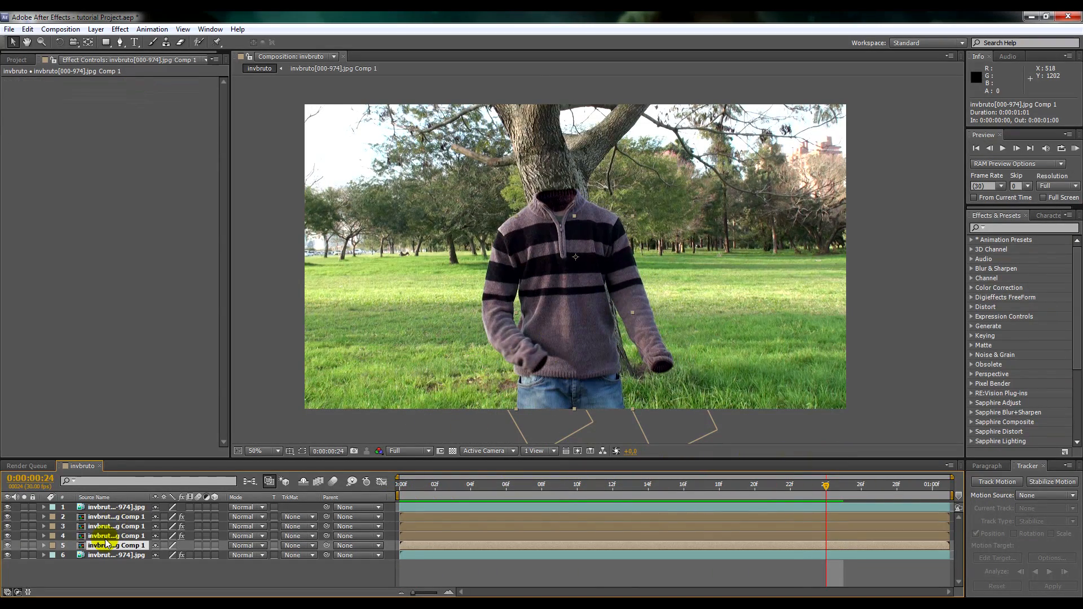
pyautogui.click(112, 536)
pyautogui.keyDown('shift'); pyautogui.click(112, 519); pyautogui.keyUp('shift')
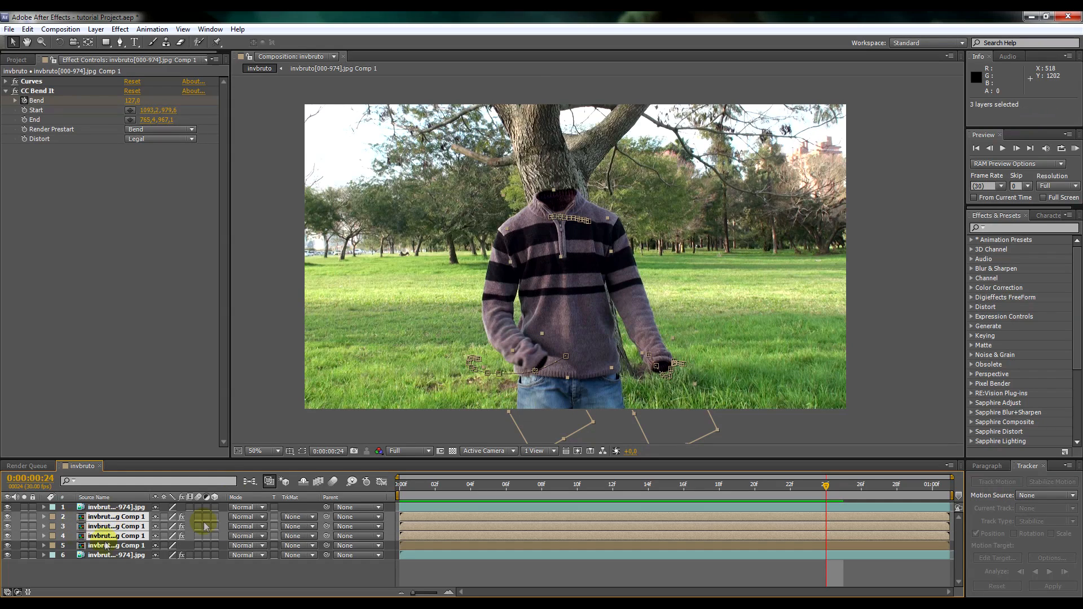
pyautogui.click(111, 581)
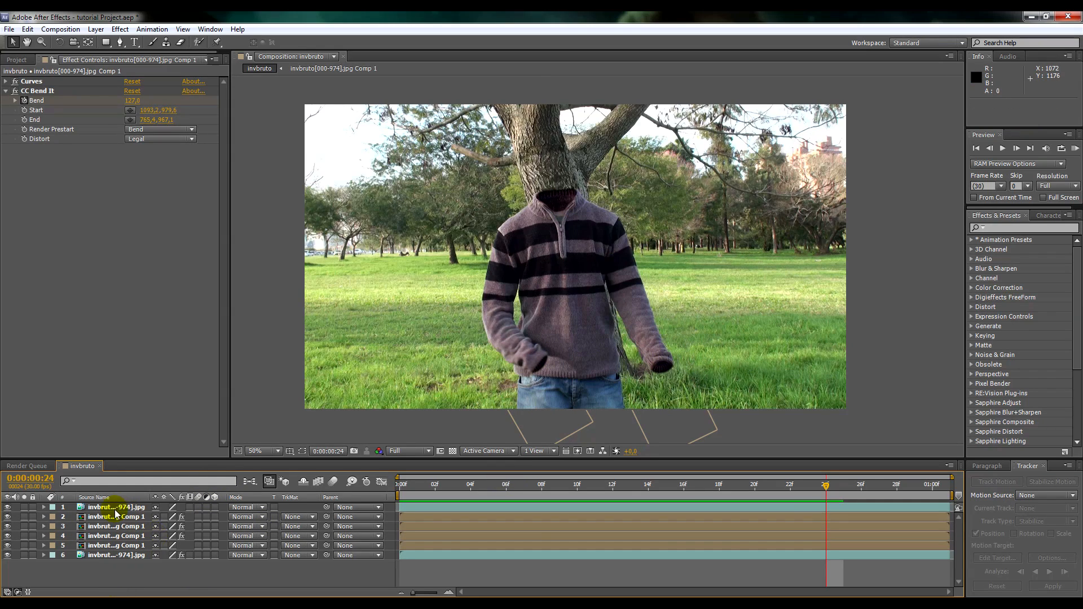
pyautogui.click(113, 507)
pyautogui.moveTo(555, 314); pyautogui.dragTo(565, 299)
pyautogui.hotkey('ctrl', 'z')
# - Move the torso layer to position 949, 546 at frame 24 and check its alignment around frame 22
pyautogui.click(100, 556)
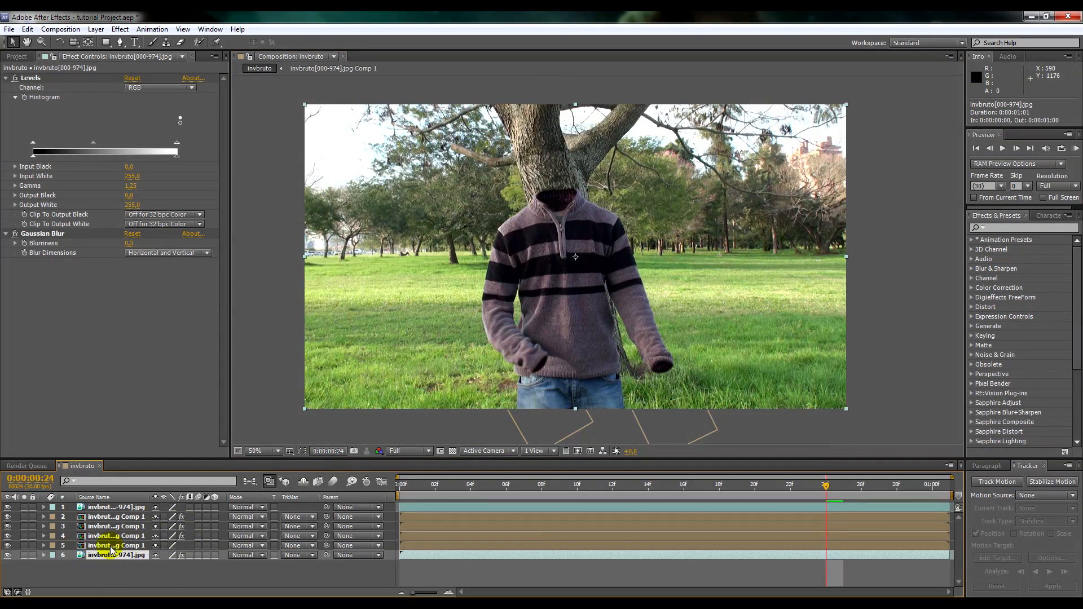
pyautogui.click(110, 546)
pyautogui.click(107, 555)
pyautogui.click(110, 546)
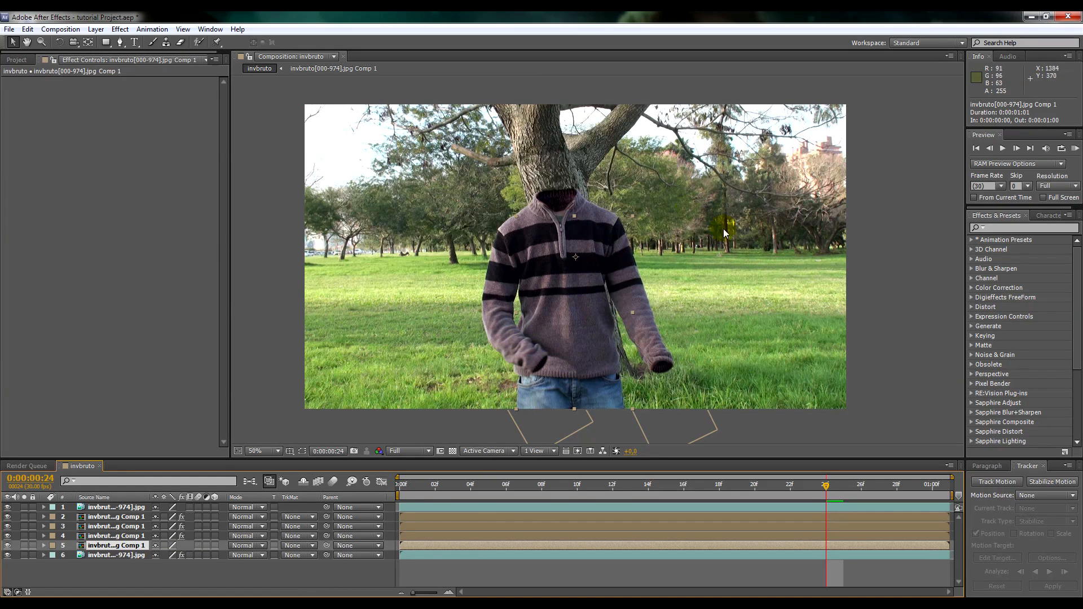
pyautogui.scroll(2, 553, 319)
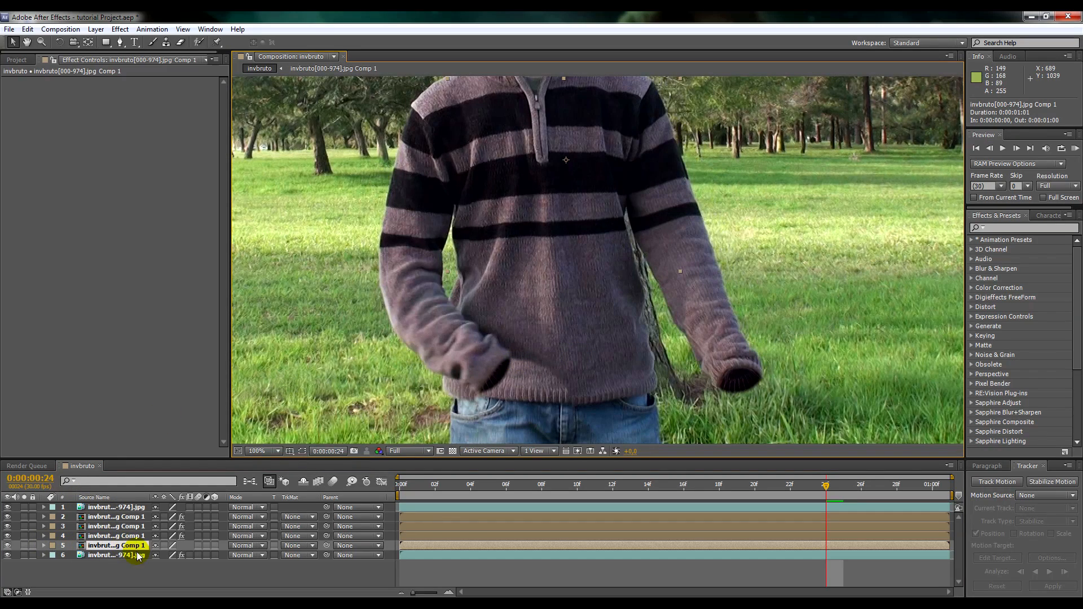
pyautogui.moveTo(487, 353); pyautogui.dragTo(547, 340)
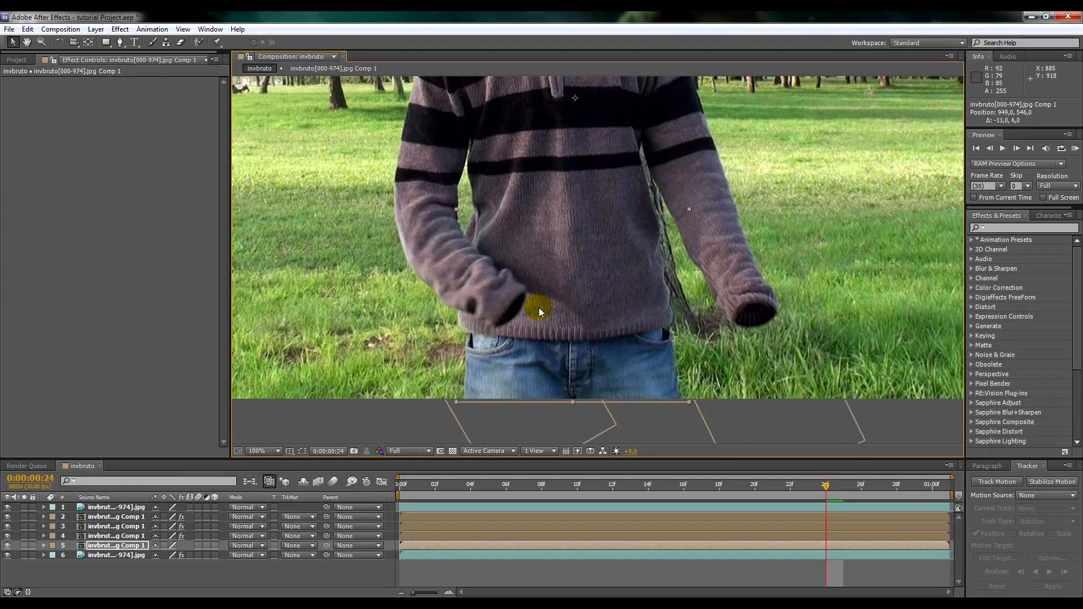
pyautogui.moveTo(825, 485); pyautogui.dragTo(787, 494)
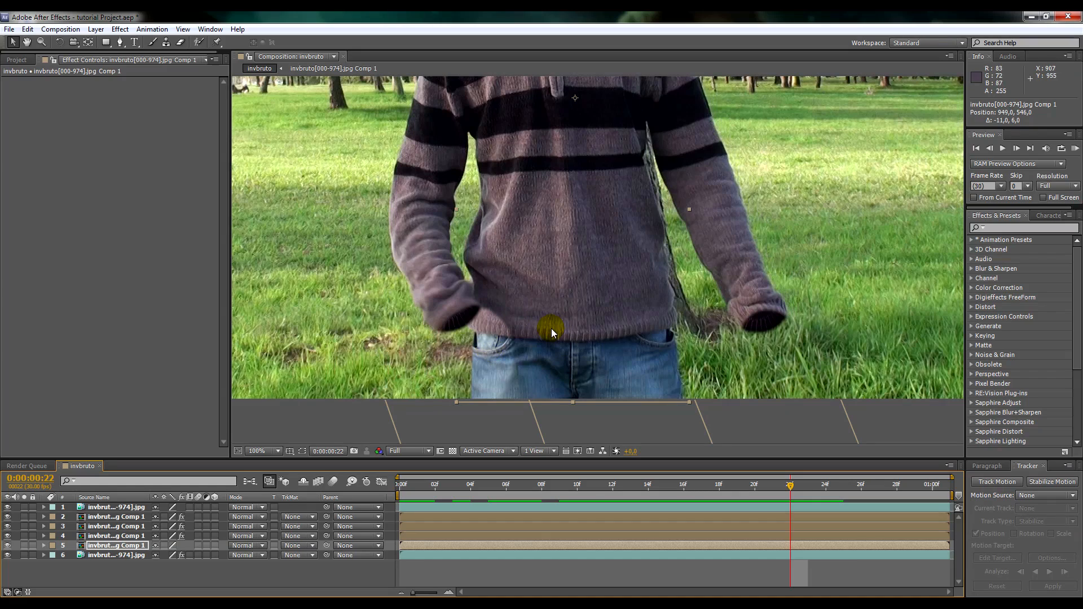
# - Step through frames 22 to 28 and check how the torso layer lines up with the sweater and the moving sleeves
pyautogui.moveTo(794, 488); pyautogui.dragTo(843, 486)
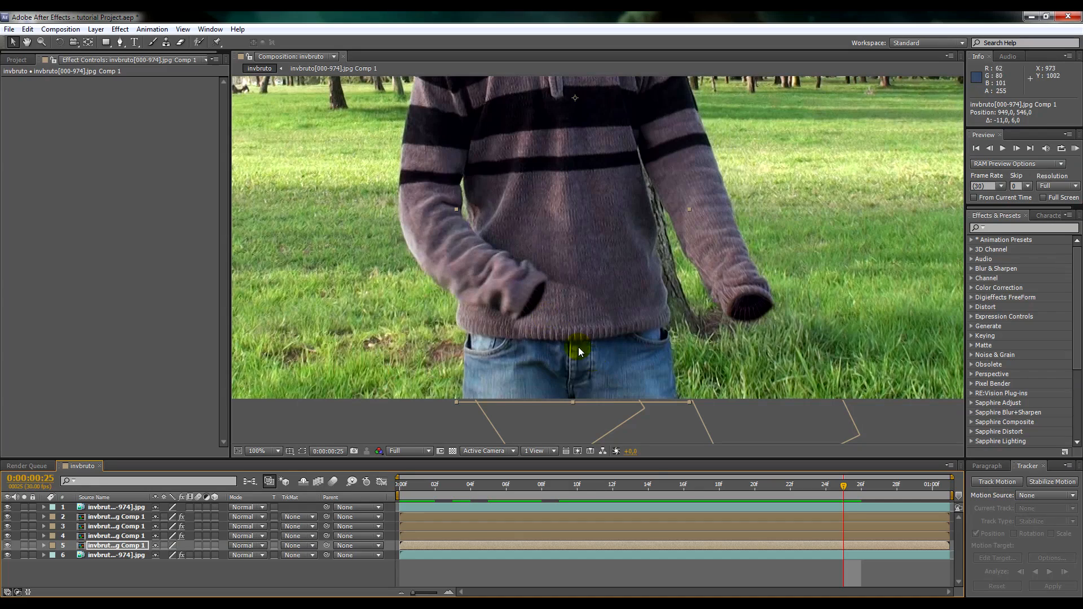
pyautogui.press('pageup')
pyautogui.press('pageup')
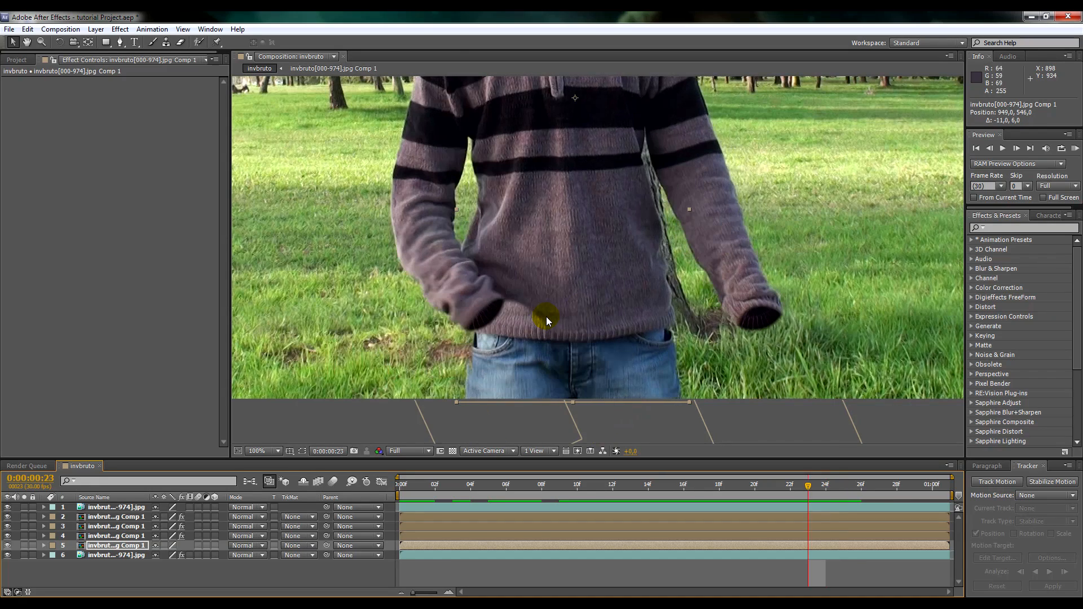
pyautogui.press('pagedown')
pyautogui.press('pagedown')
pyautogui.press('pagedown')
pyautogui.press('pagedown')
pyautogui.press('pagedown')
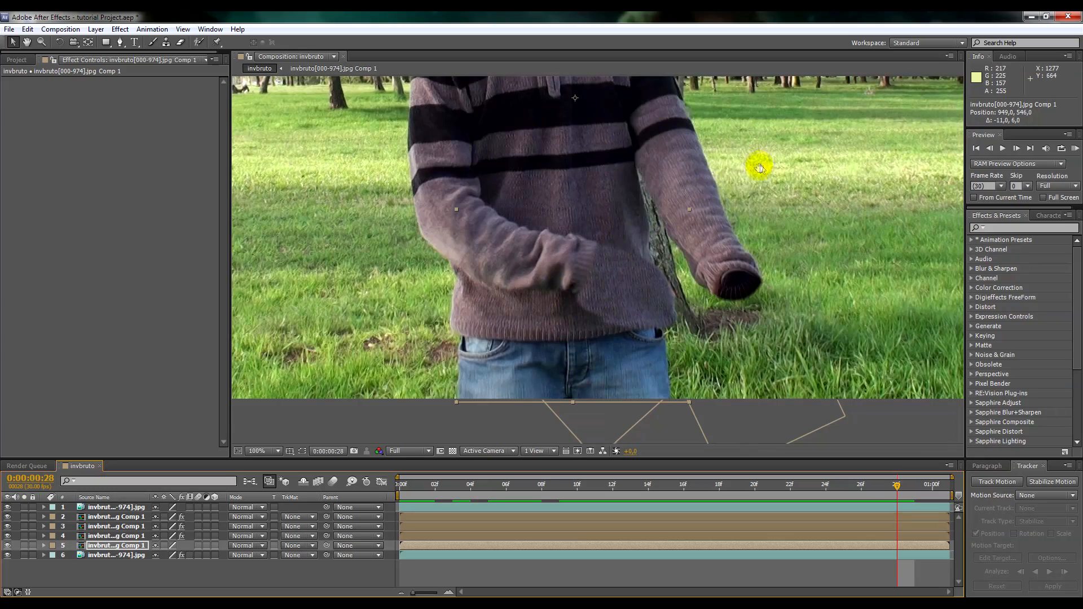
pyautogui.moveTo(759, 165); pyautogui.dragTo(756, 226)
pyautogui.moveTo(741, 294); pyautogui.dragTo(739, 273)
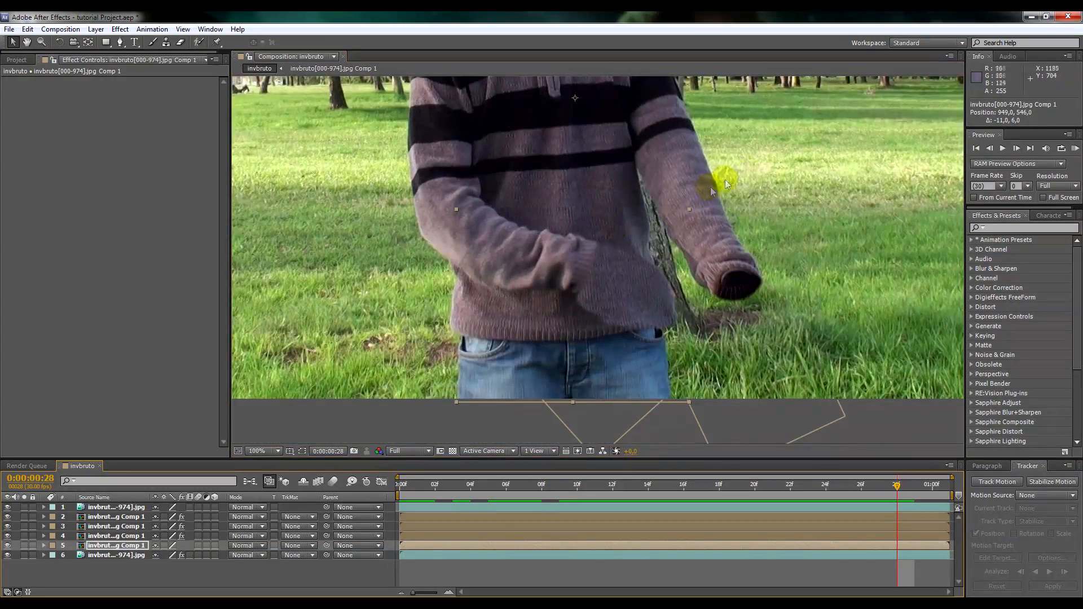
pyautogui.moveTo(760, 166); pyautogui.dragTo(756, 230)
pyautogui.moveTo(739, 294); pyautogui.dragTo(740, 264)
# - Return to frame 22 and start keyframing the torso layer's Position there at 949, 546
pyautogui.press('pageup')
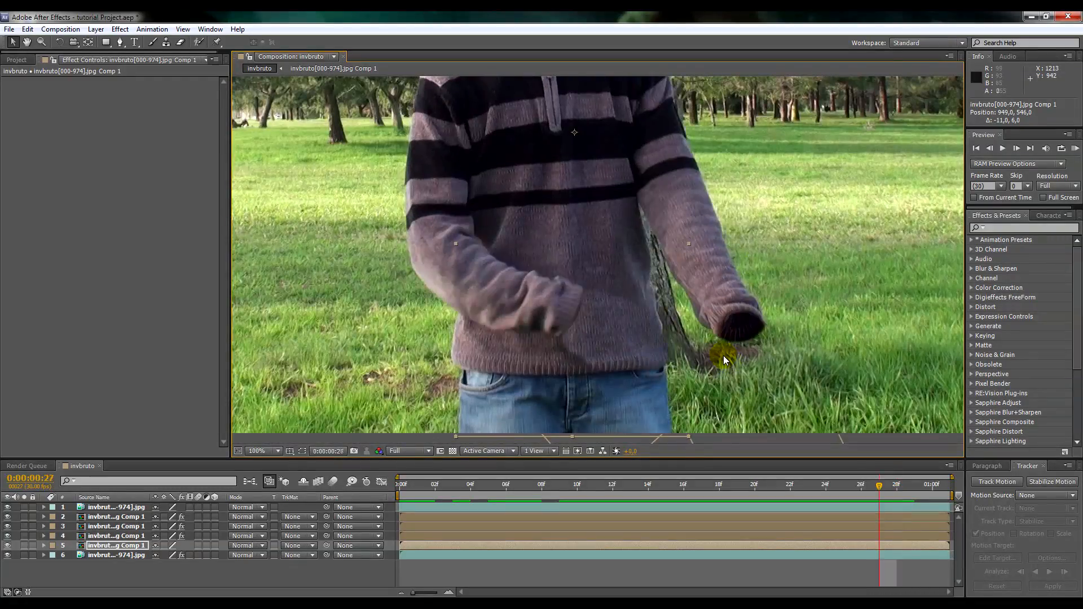
pyautogui.press('pageup')
pyautogui.press('pageup')
pyautogui.press('pageup')
pyautogui.press('pageup')
pyautogui.press('pageup')
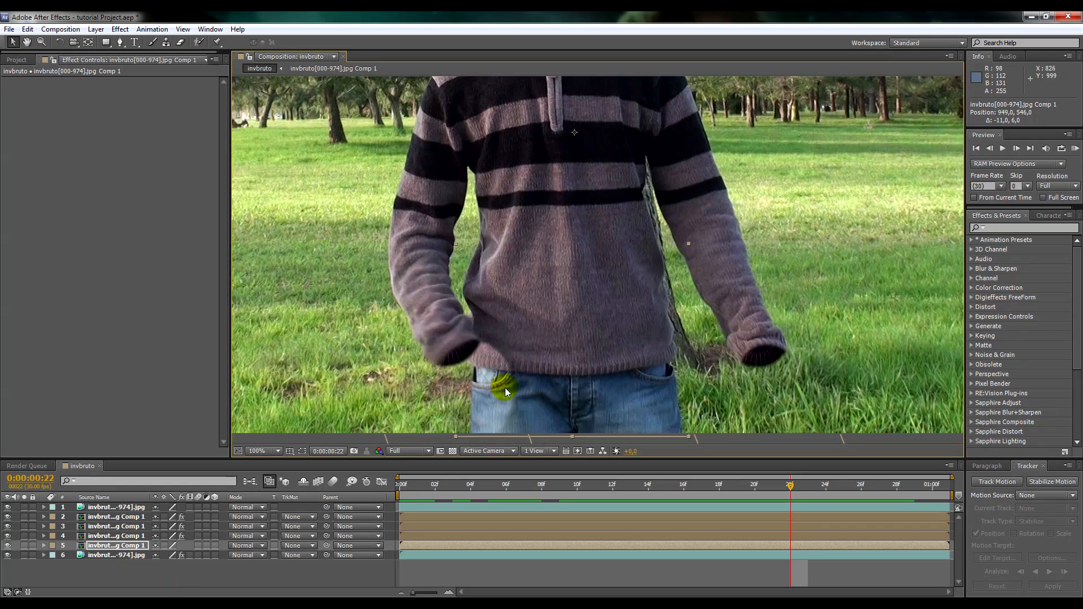
pyautogui.press('p')
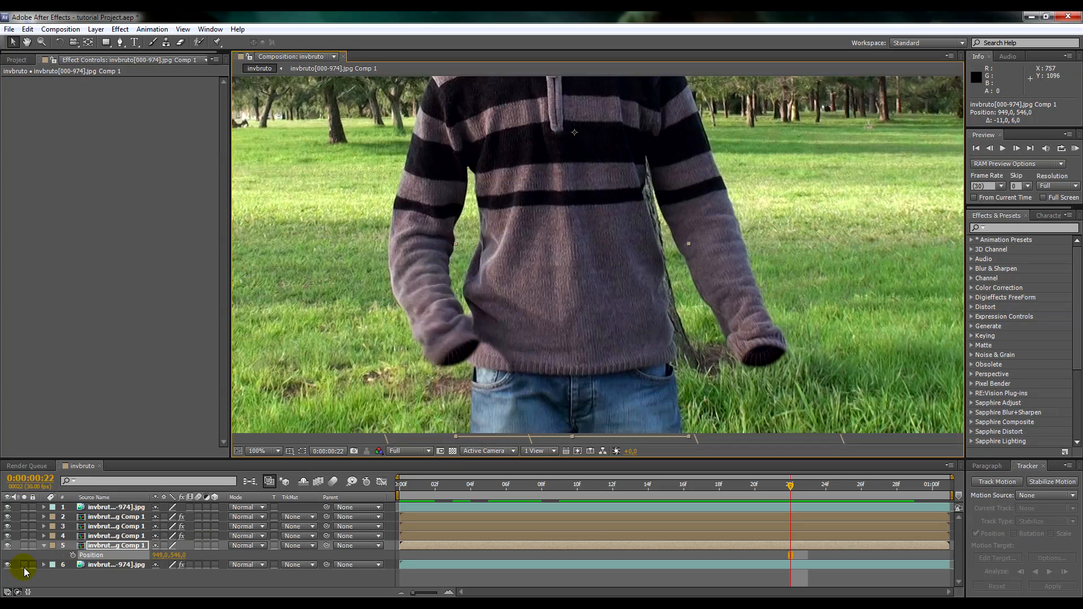
pyautogui.click(72, 556)
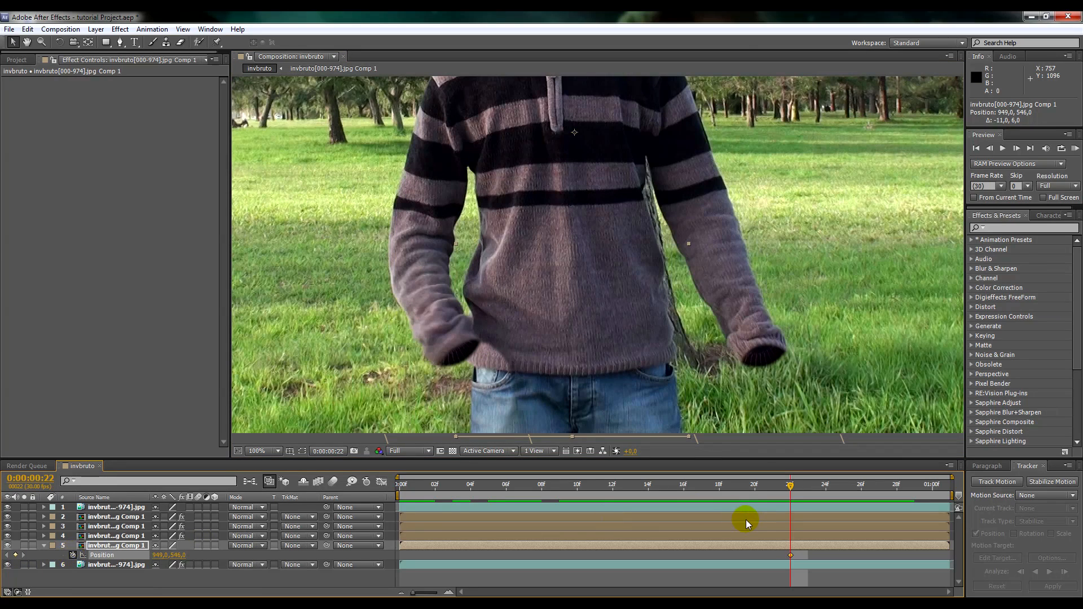
# - Shift the torso layer to follow the sweater with Position keyframes at frames 24, 26 and 1:00, ending at 914, 551
pyautogui.press('pagedown')
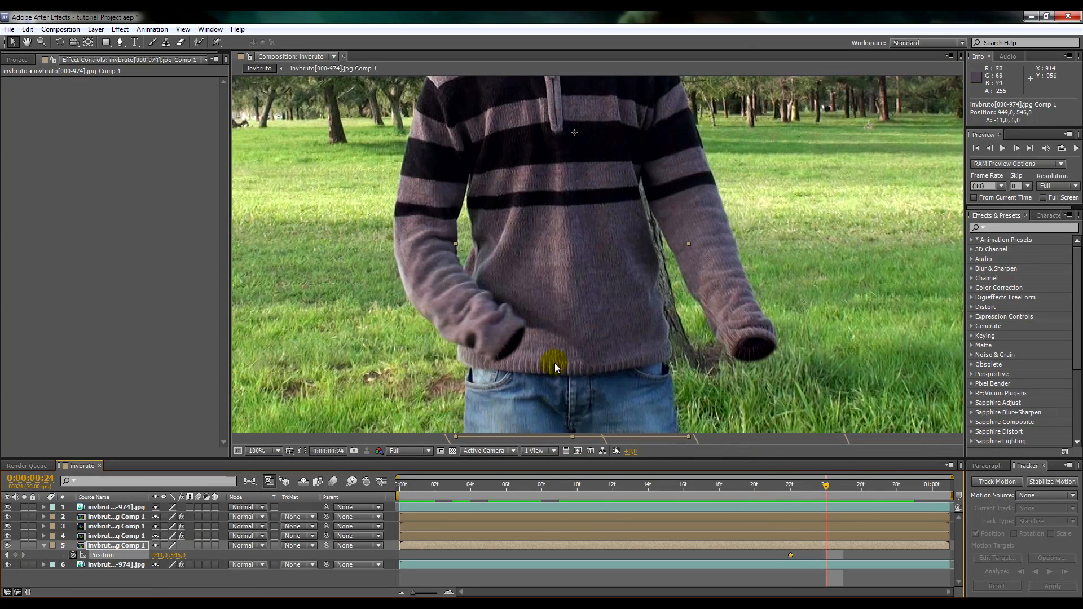
pyautogui.moveTo(581, 331); pyautogui.dragTo(624, 340)
pyautogui.press('pageup')
pyautogui.press('pagedown')
pyautogui.press('pagedown')
pyautogui.press('pageup')
pyautogui.press('pagedown')
pyautogui.press('pagedown')
pyautogui.press('pagedown')
pyautogui.press('pagedown')
pyautogui.press('pagedown')
# - Step back and forth through the keyframed frames from 23 onward to check the torso layer's alignment with the hem and sleeves
pyautogui.press('pageup')
pyautogui.press('pageup')
pyautogui.press('pageup')
pyautogui.press('pageup')
pyautogui.press('pageup')
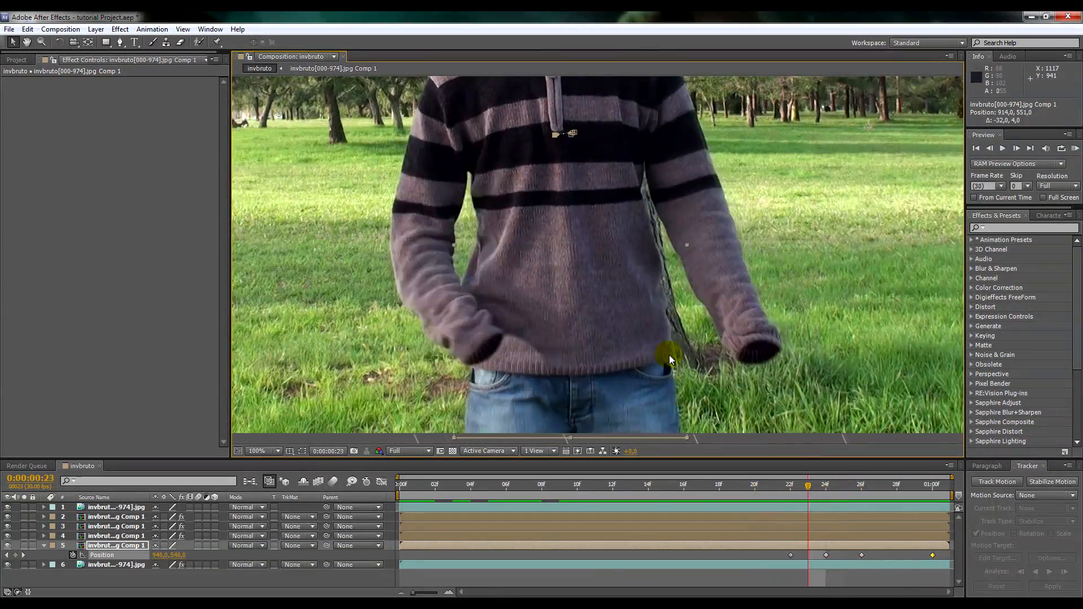
pyautogui.press('pageup')
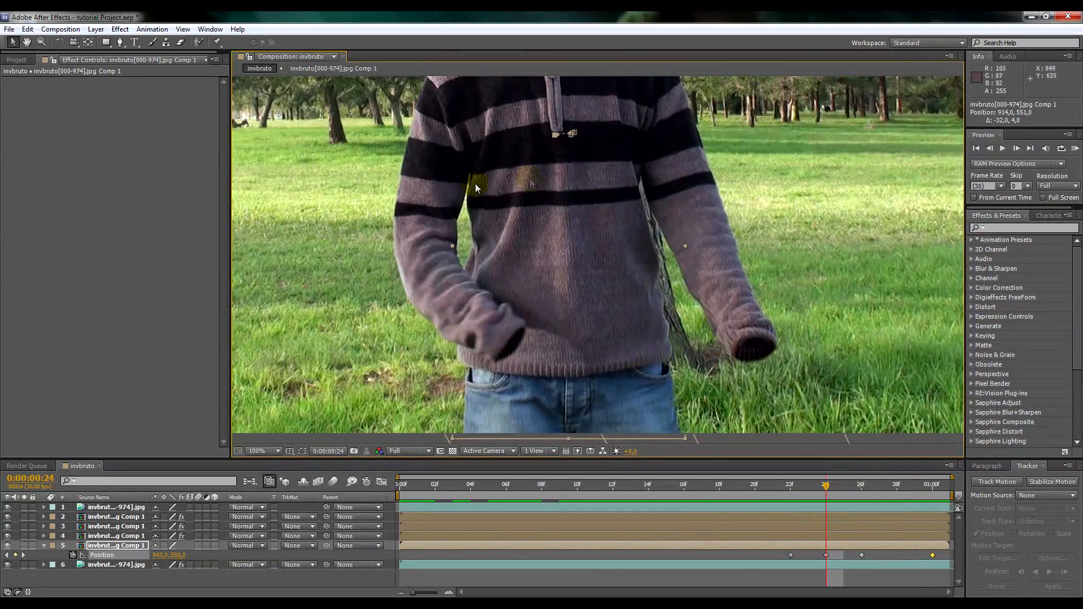
pyautogui.press('pagedown')
pyautogui.press('pagedown')
pyautogui.press('pagedown')
pyautogui.press('pagedown')
pyautogui.press('pageup')
pyautogui.press('pageup')
pyautogui.press('pageup')
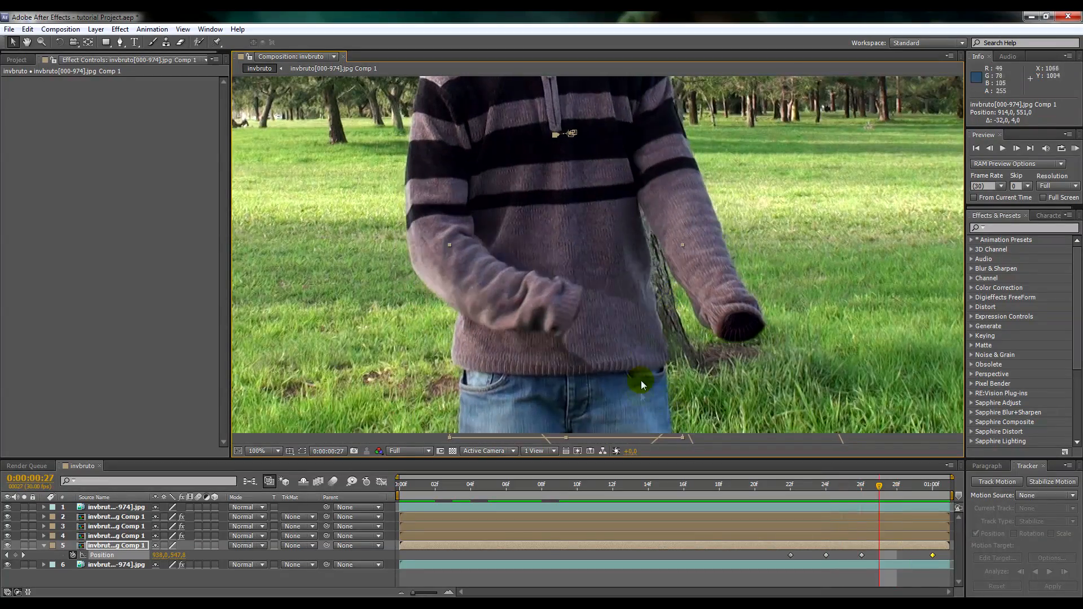
pyautogui.press('pagedown')
pyautogui.press('pagedown')
pyautogui.press('pagedown')
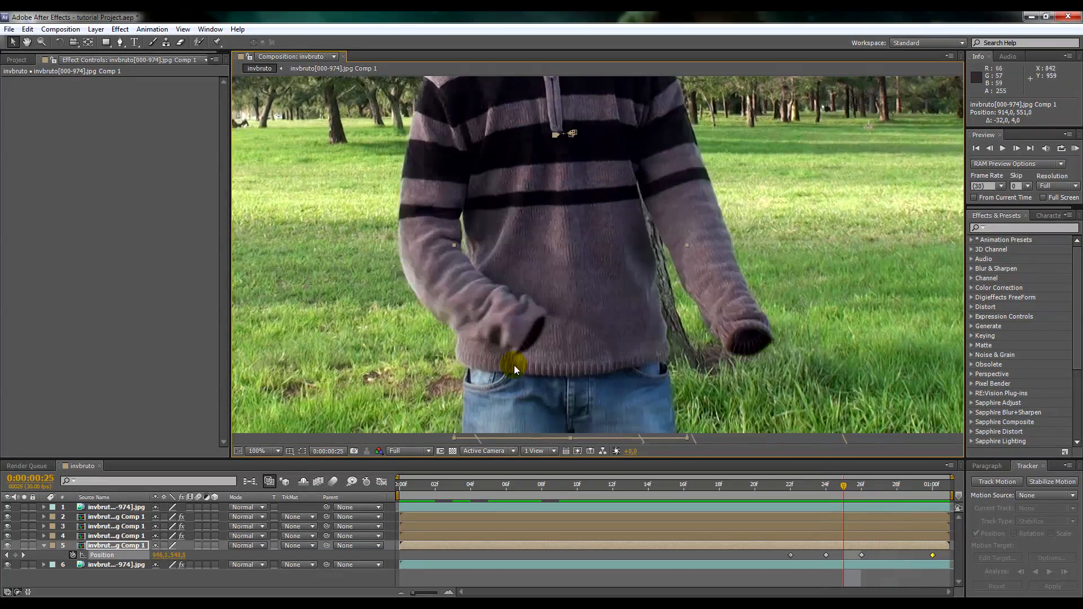
pyautogui.press('pageup')
pyautogui.press('pageup')
pyautogui.press('pageup')
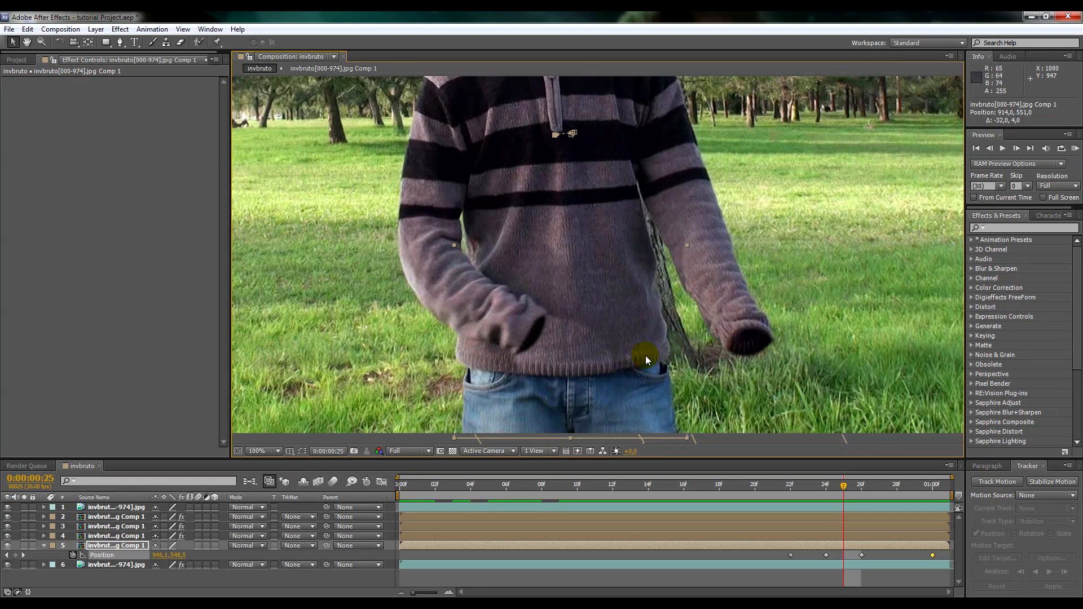
# - Collapse the torso layer's properties, apply a Levels effect to it and start keyframing the Histogram at frame 21
pyautogui.click(44, 546)
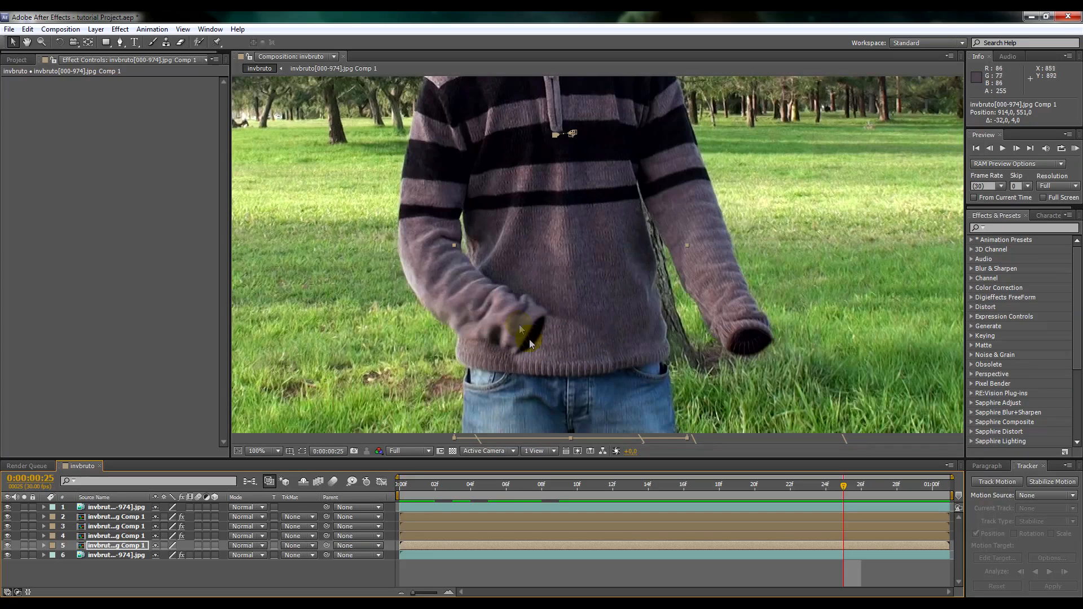
pyautogui.rightClick(101, 146)
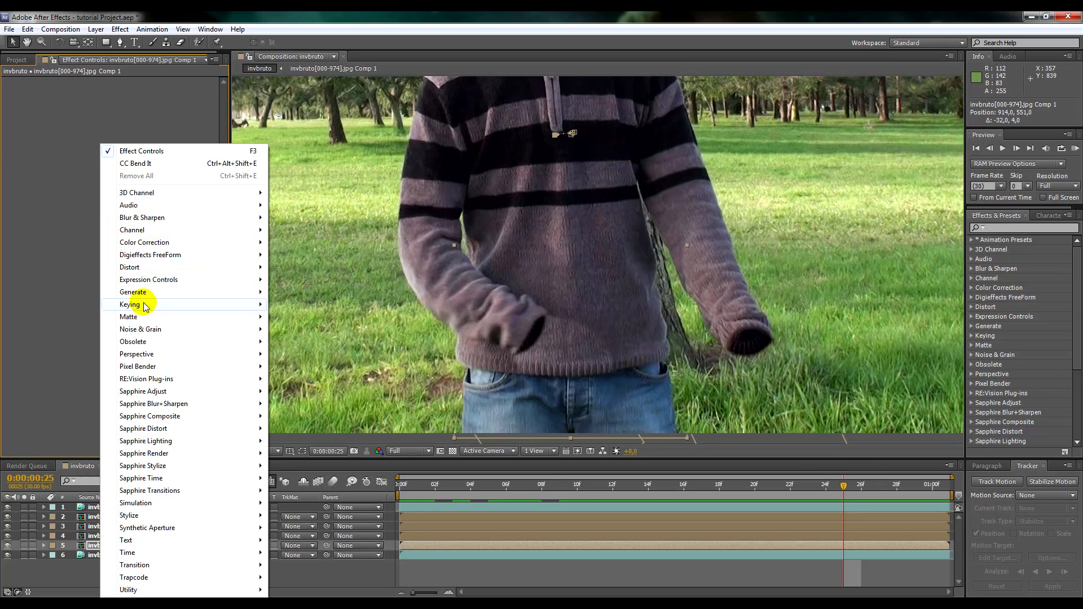
pyautogui.moveTo(153, 289)
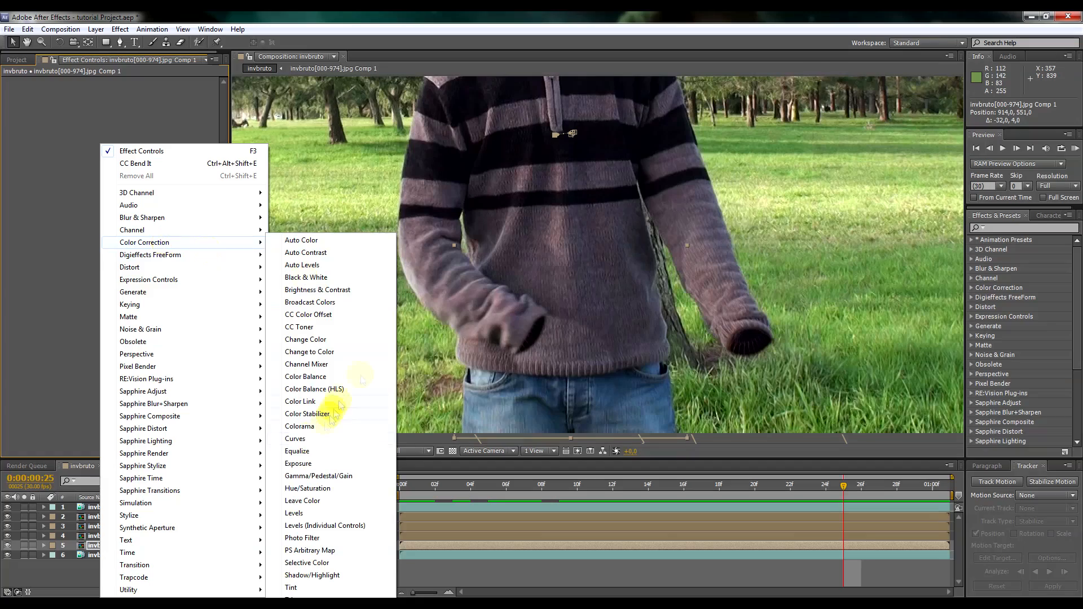
pyautogui.click(316, 515)
pyautogui.moveTo(845, 485); pyautogui.dragTo(768, 494)
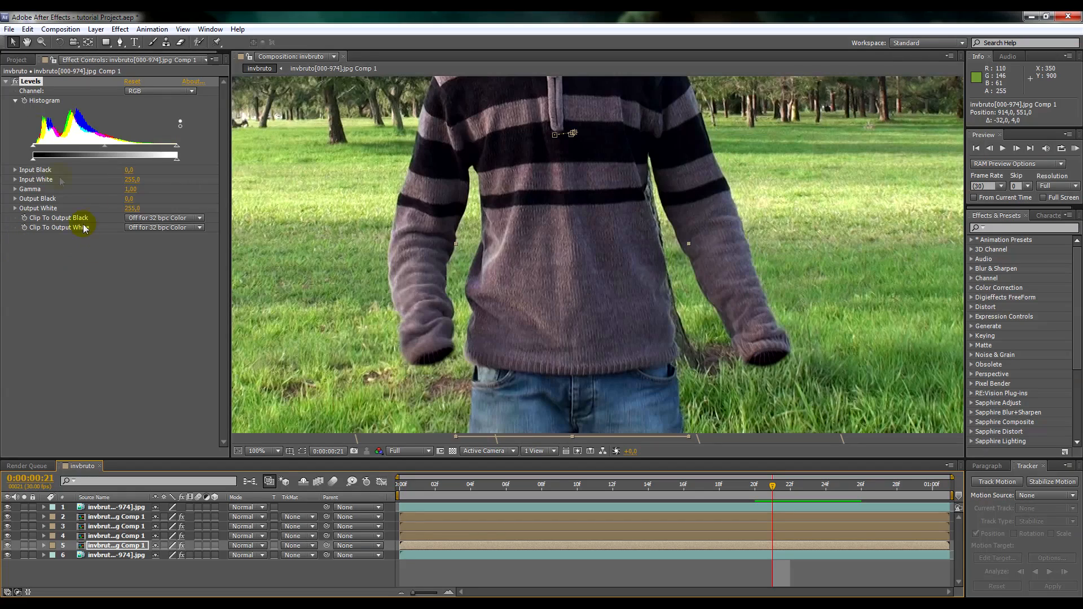
pyautogui.click(25, 105)
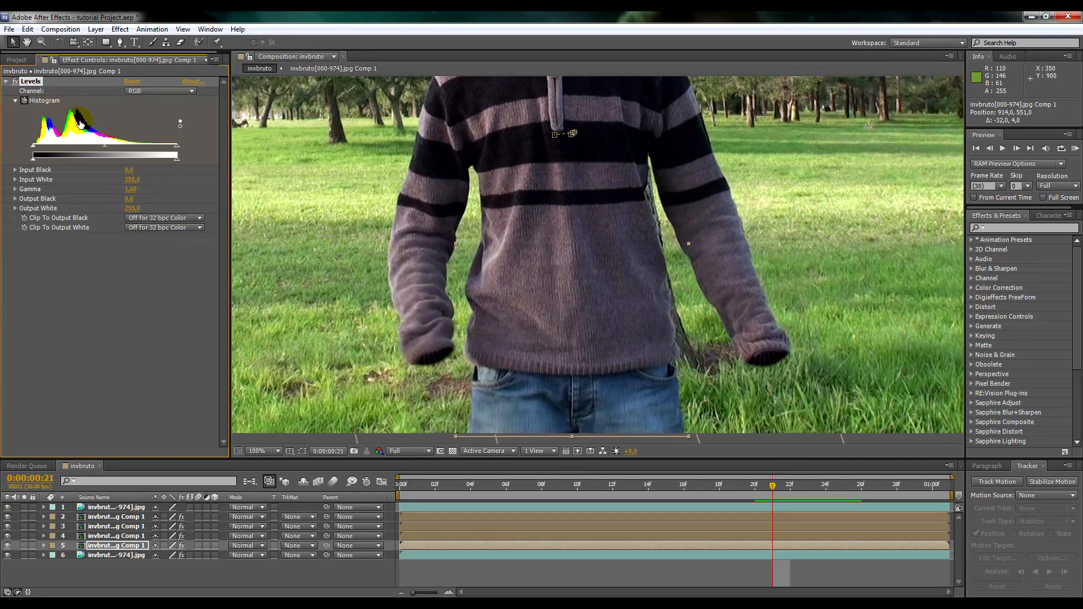
# - Darken the torso layer in Levels keyframes from frame 23 onward to match the sweater, using input black 7 and gamma 0.91
pyautogui.press('pagedown')
pyautogui.press('pagedown')
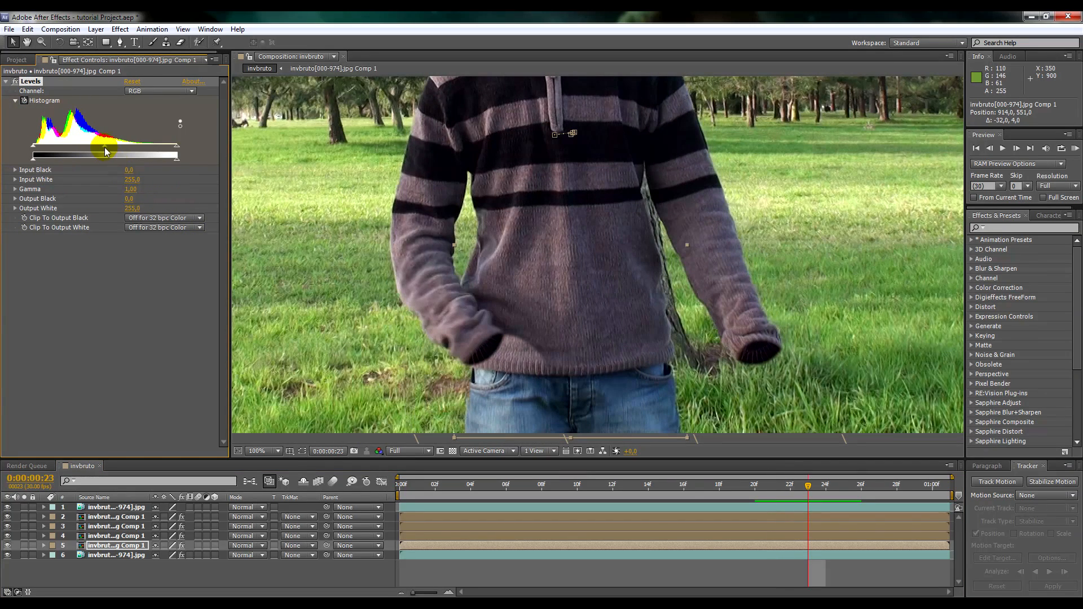
pyautogui.moveTo(102, 148); pyautogui.dragTo(170, 147)
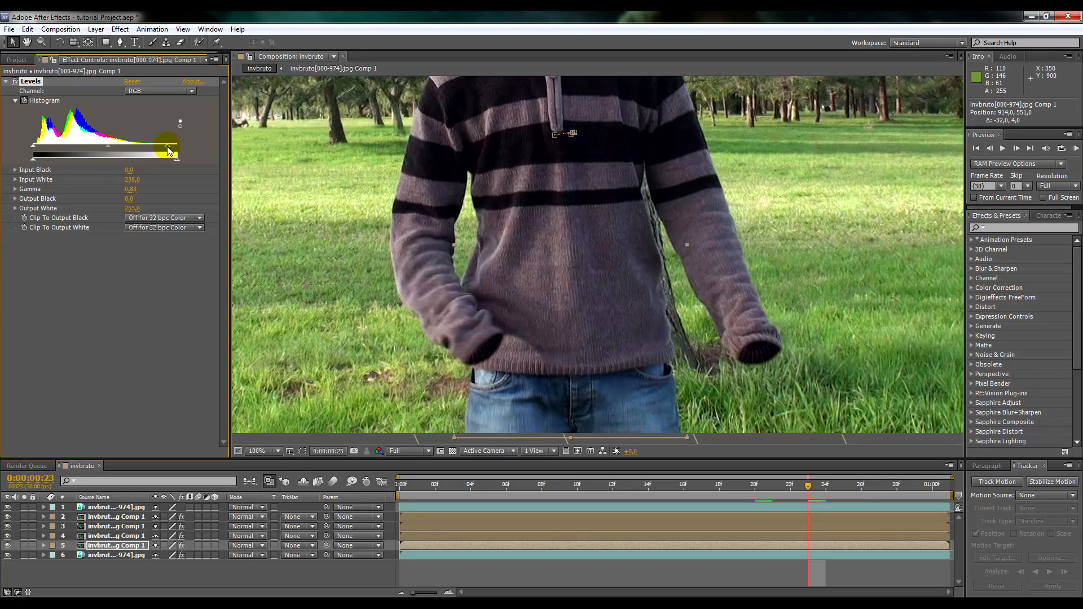
pyautogui.moveTo(34, 146); pyautogui.dragTo(37, 148)
pyautogui.press('pagedown')
pyautogui.press('pagedown')
pyautogui.press('pagedown')
pyautogui.moveTo(177, 159); pyautogui.dragTo(171, 159)
pyautogui.moveTo(111, 147); pyautogui.dragTo(186, 162)
pyautogui.press('pagedown')
pyautogui.press('pagedown')
pyautogui.press('pagedown')
pyautogui.press('pagedown')
# - Go back to the first frame, fit the whole picture in view and play a RAM preview of the composite
pyautogui.moveTo(931, 486); pyautogui.dragTo(367, 484)
pyautogui.scroll(-1, 725, 273)
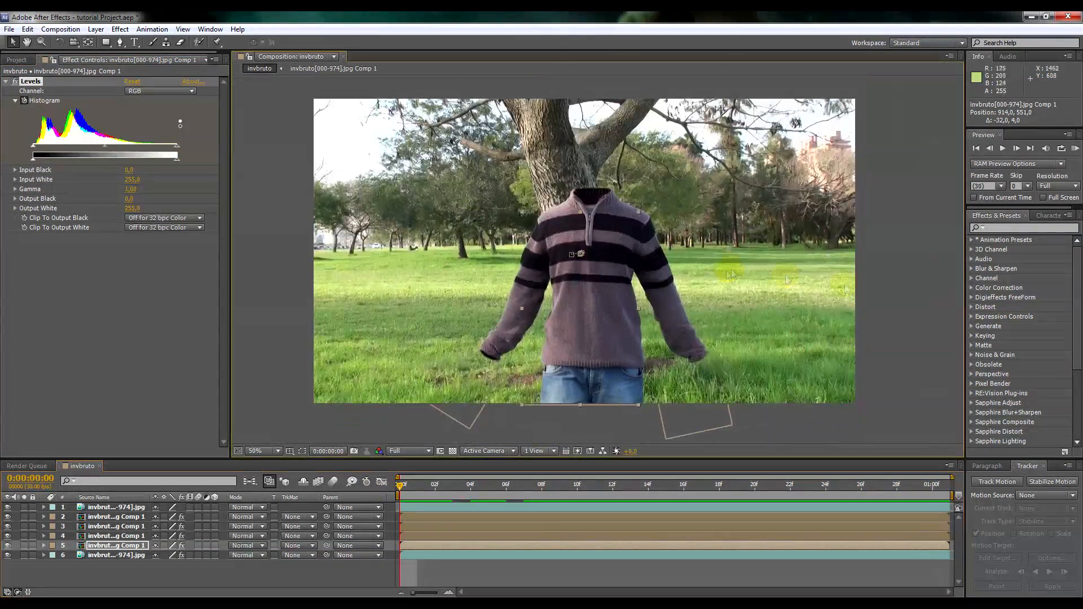
pyautogui.click(905, 265)
pyautogui.press('KP_0')
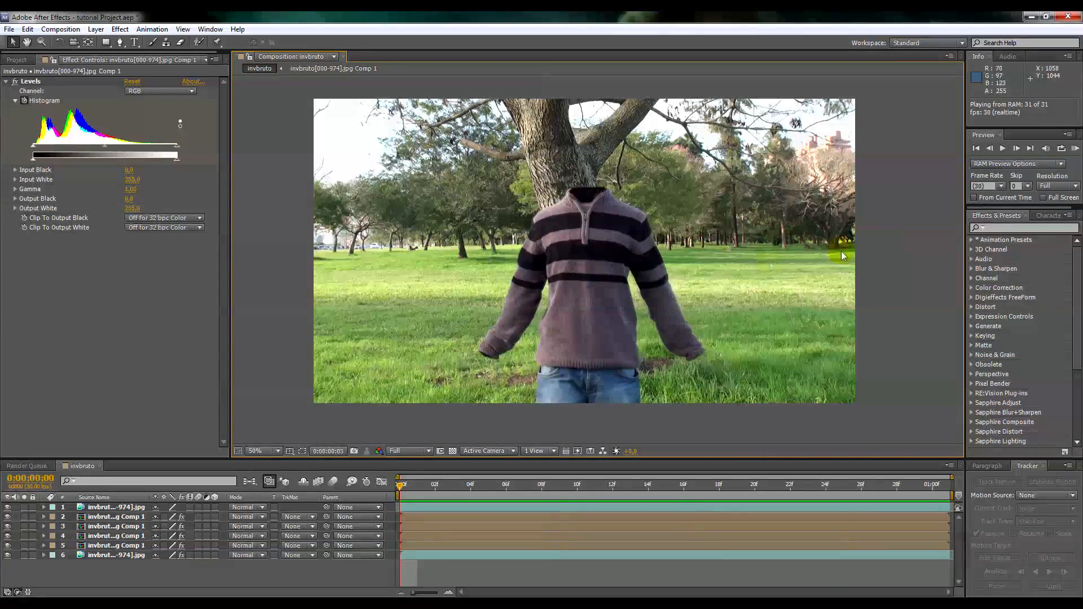
pyautogui.press('space')
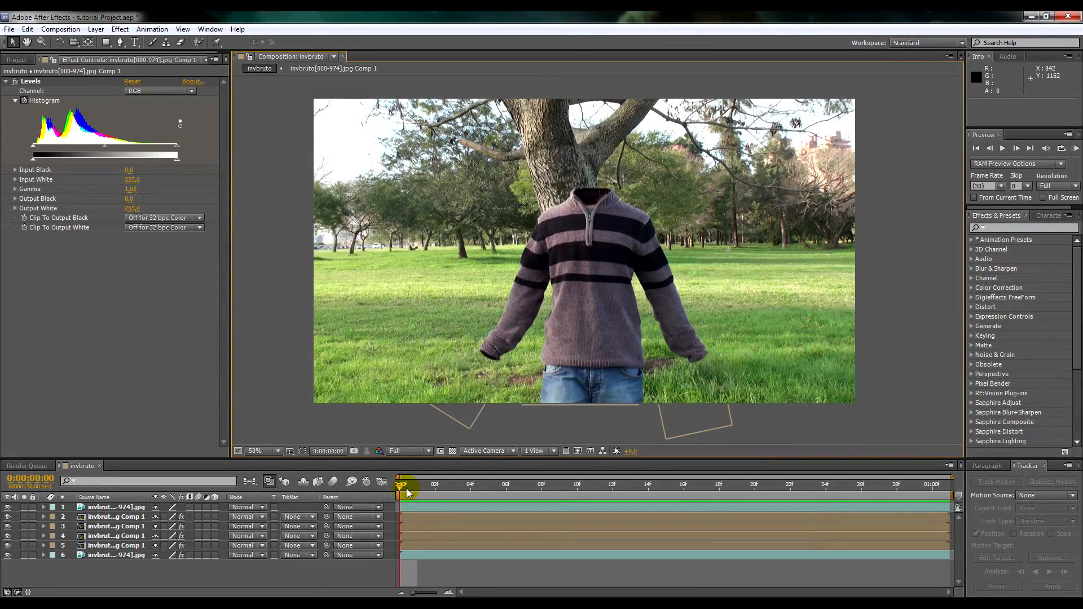
# - Scrub the composite from the start to 1:00 and back to the first frame to review the finished effect
pyautogui.moveTo(419, 505); pyautogui.dragTo(917, 494)
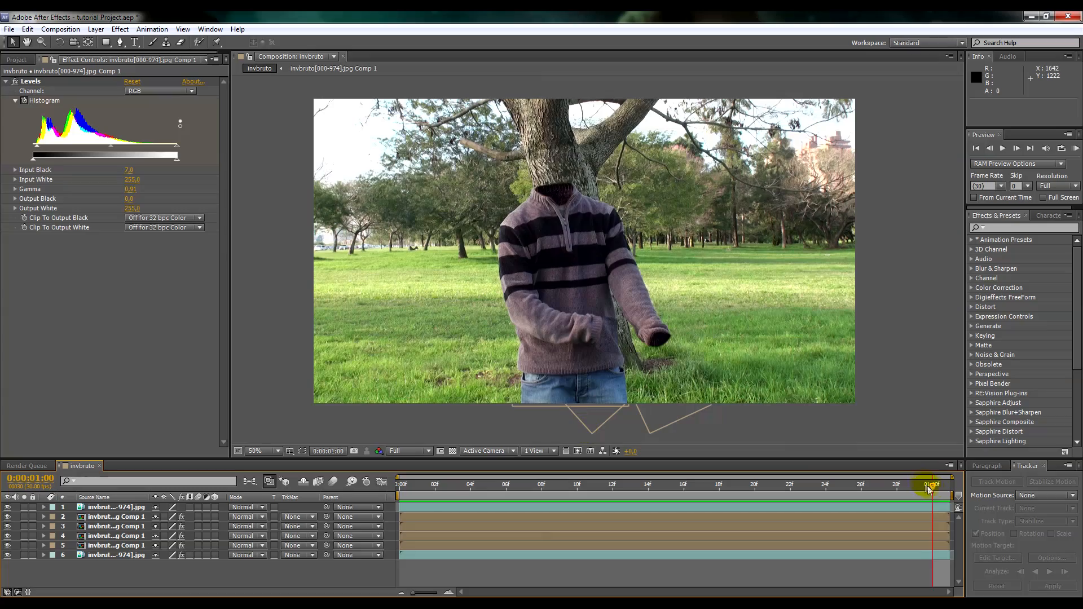
pyautogui.moveTo(933, 488); pyautogui.dragTo(375, 479)
pyautogui.click(908, 366)
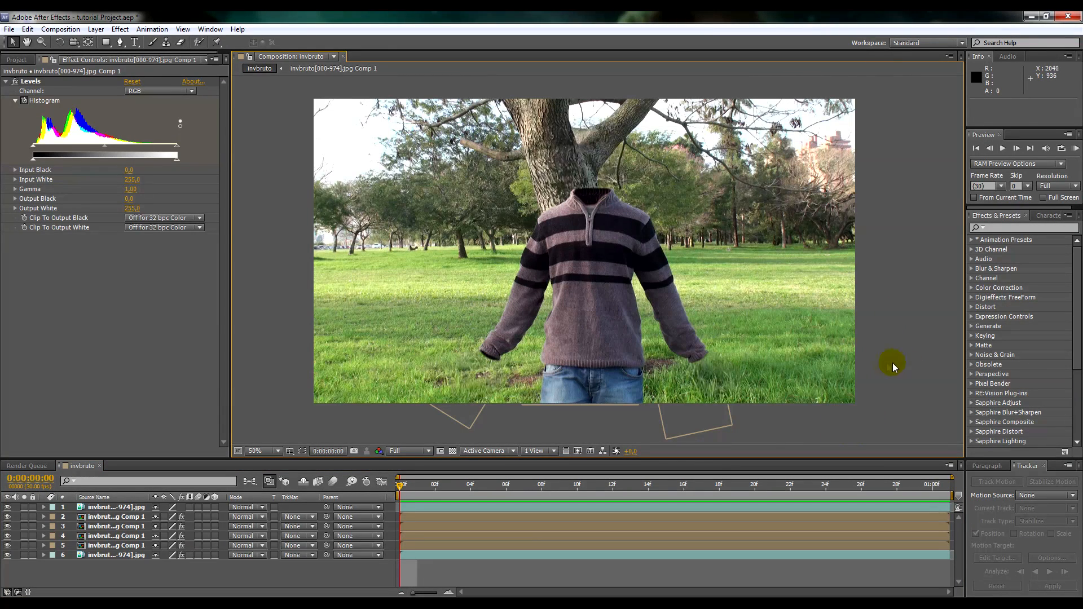